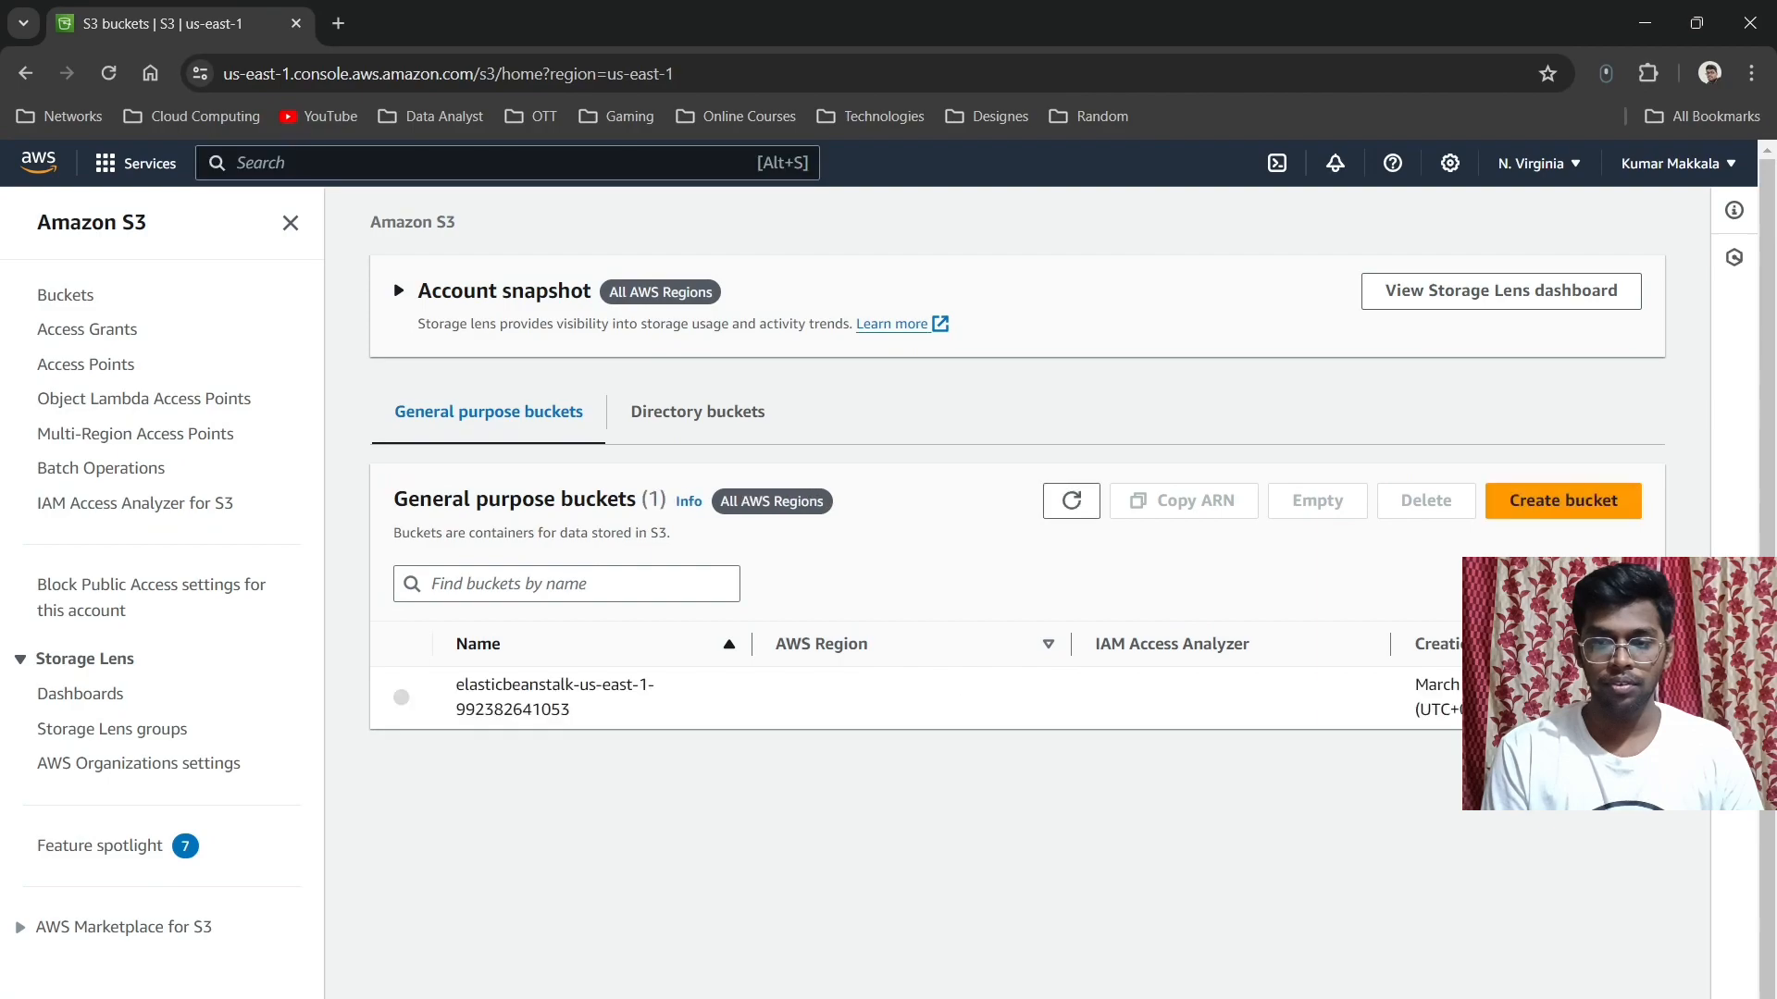
Step: Start creating a general purpose bucket in US East (N. Virginia) with the name mybucket
{"action": "left_click", "coordinate": [1563, 501]}
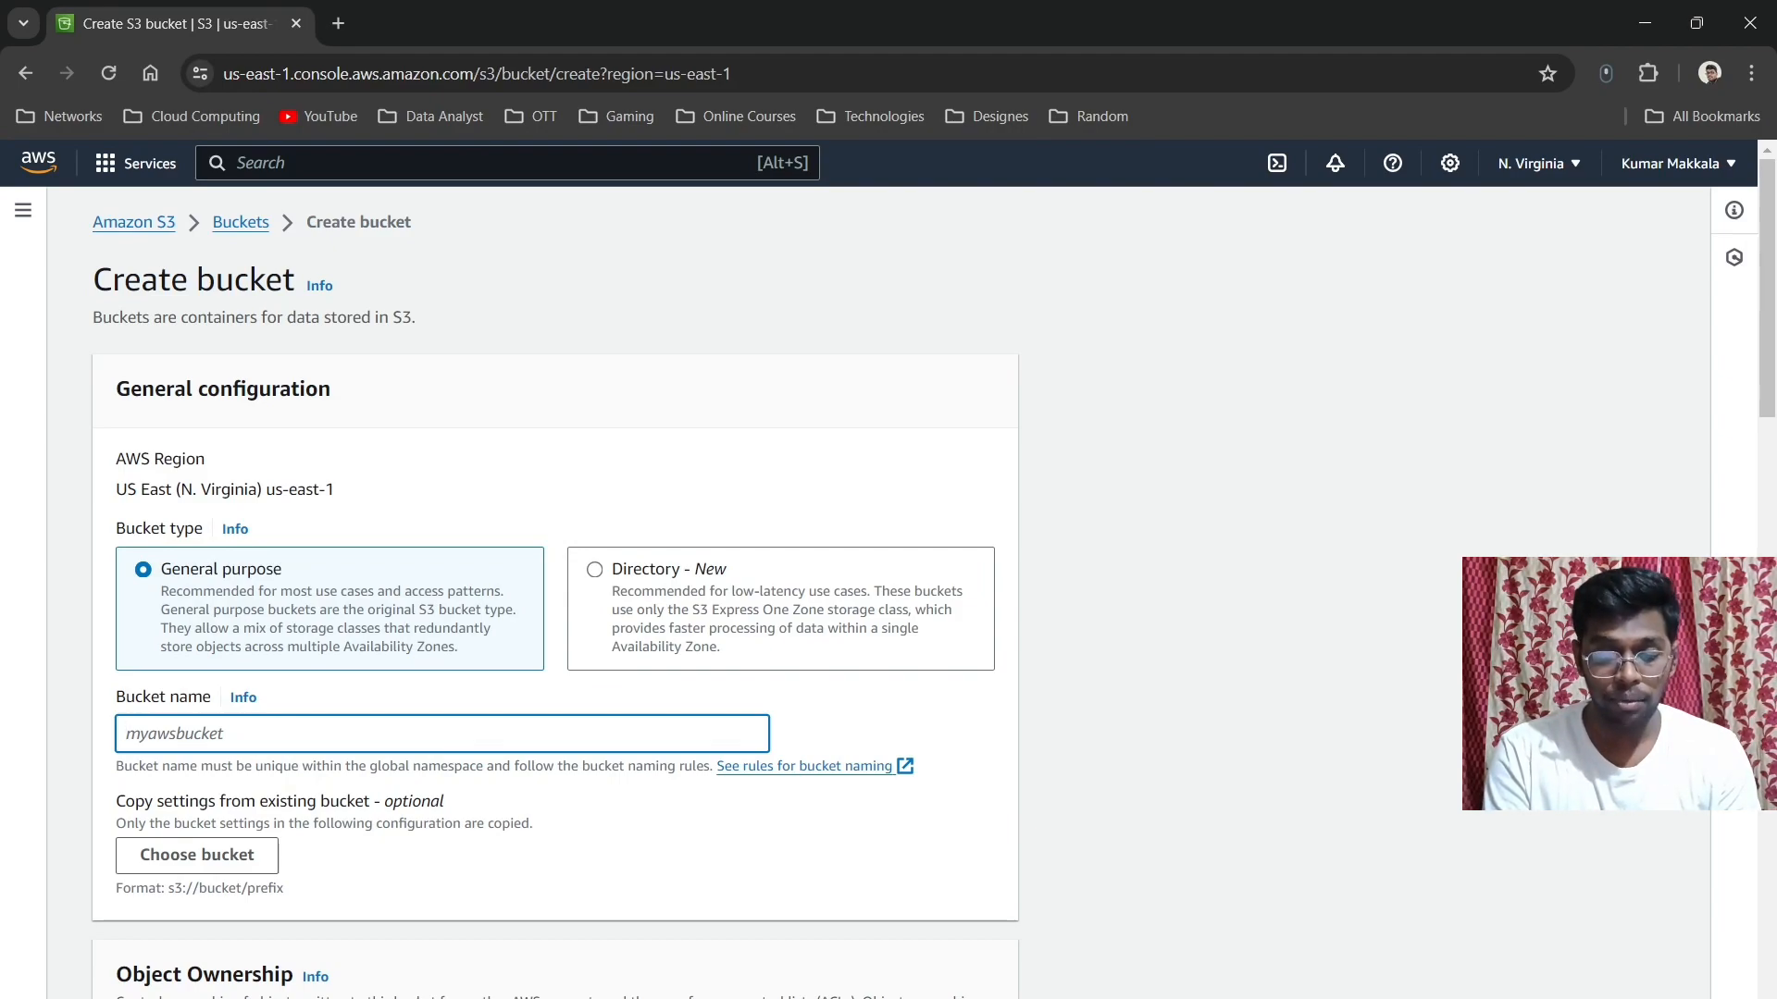
{"action": "type", "text": "mybucket"}
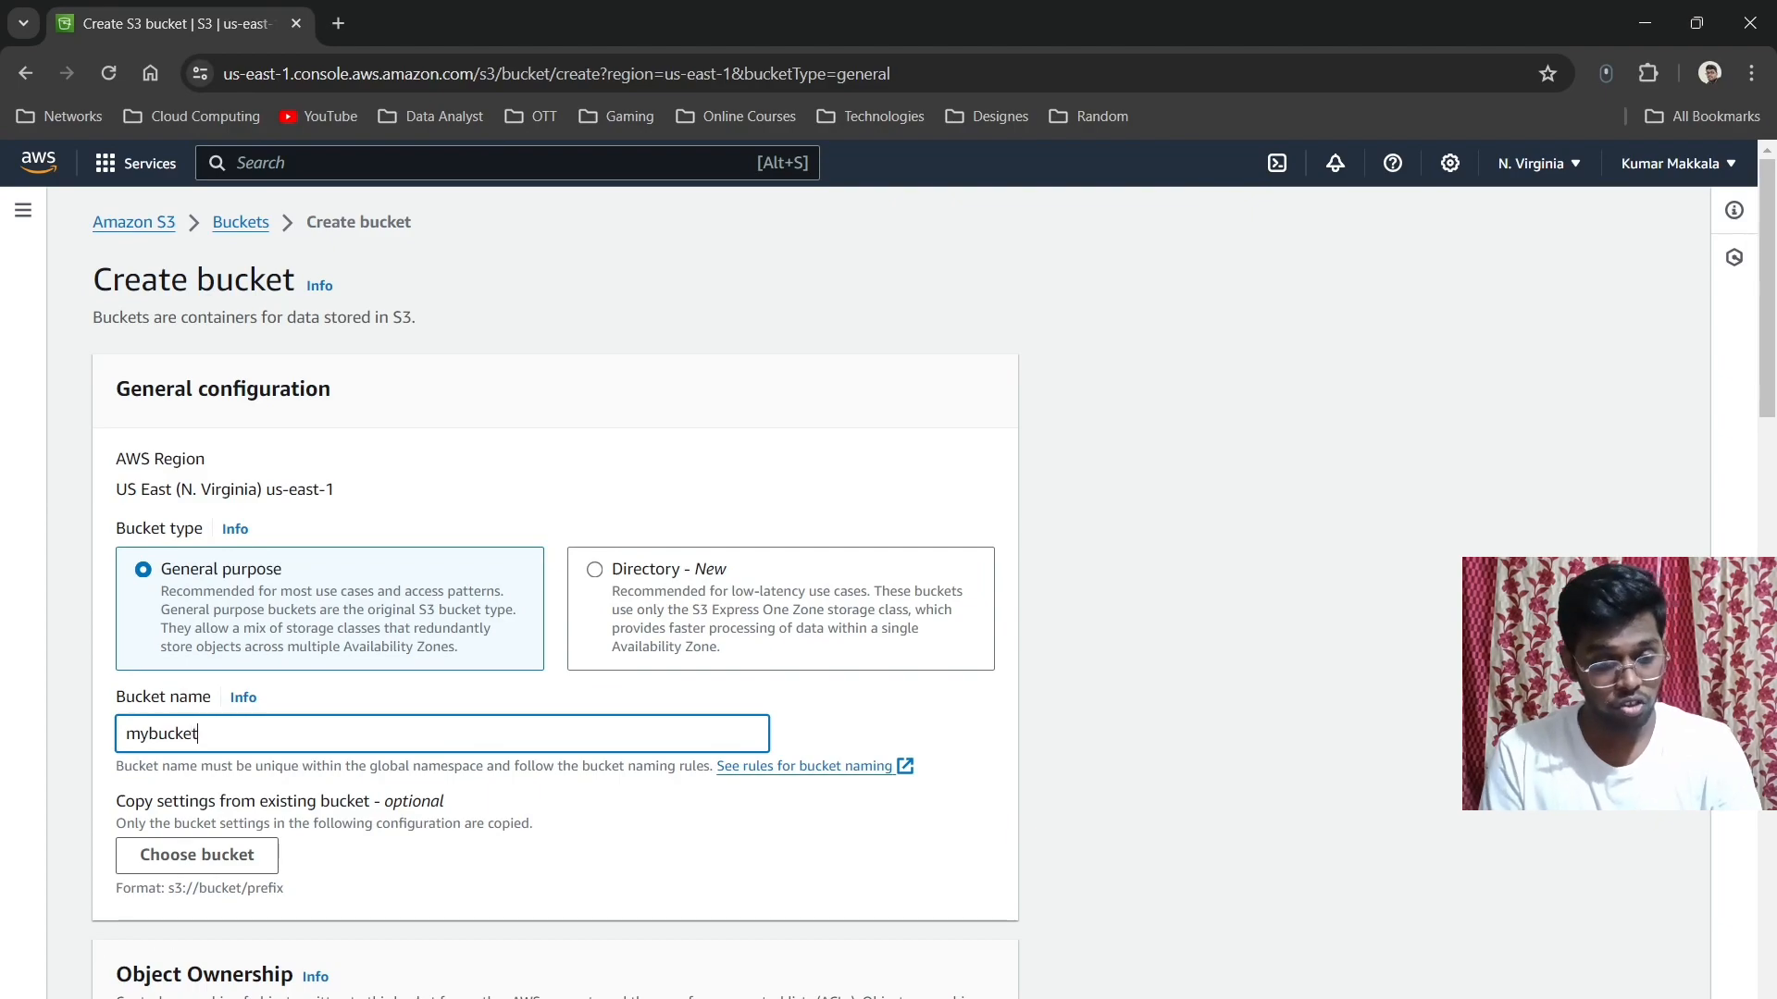
{"action": "scroll", "coordinate": [556, 592], "scroll_direction": "down", "scroll_amount": 20}
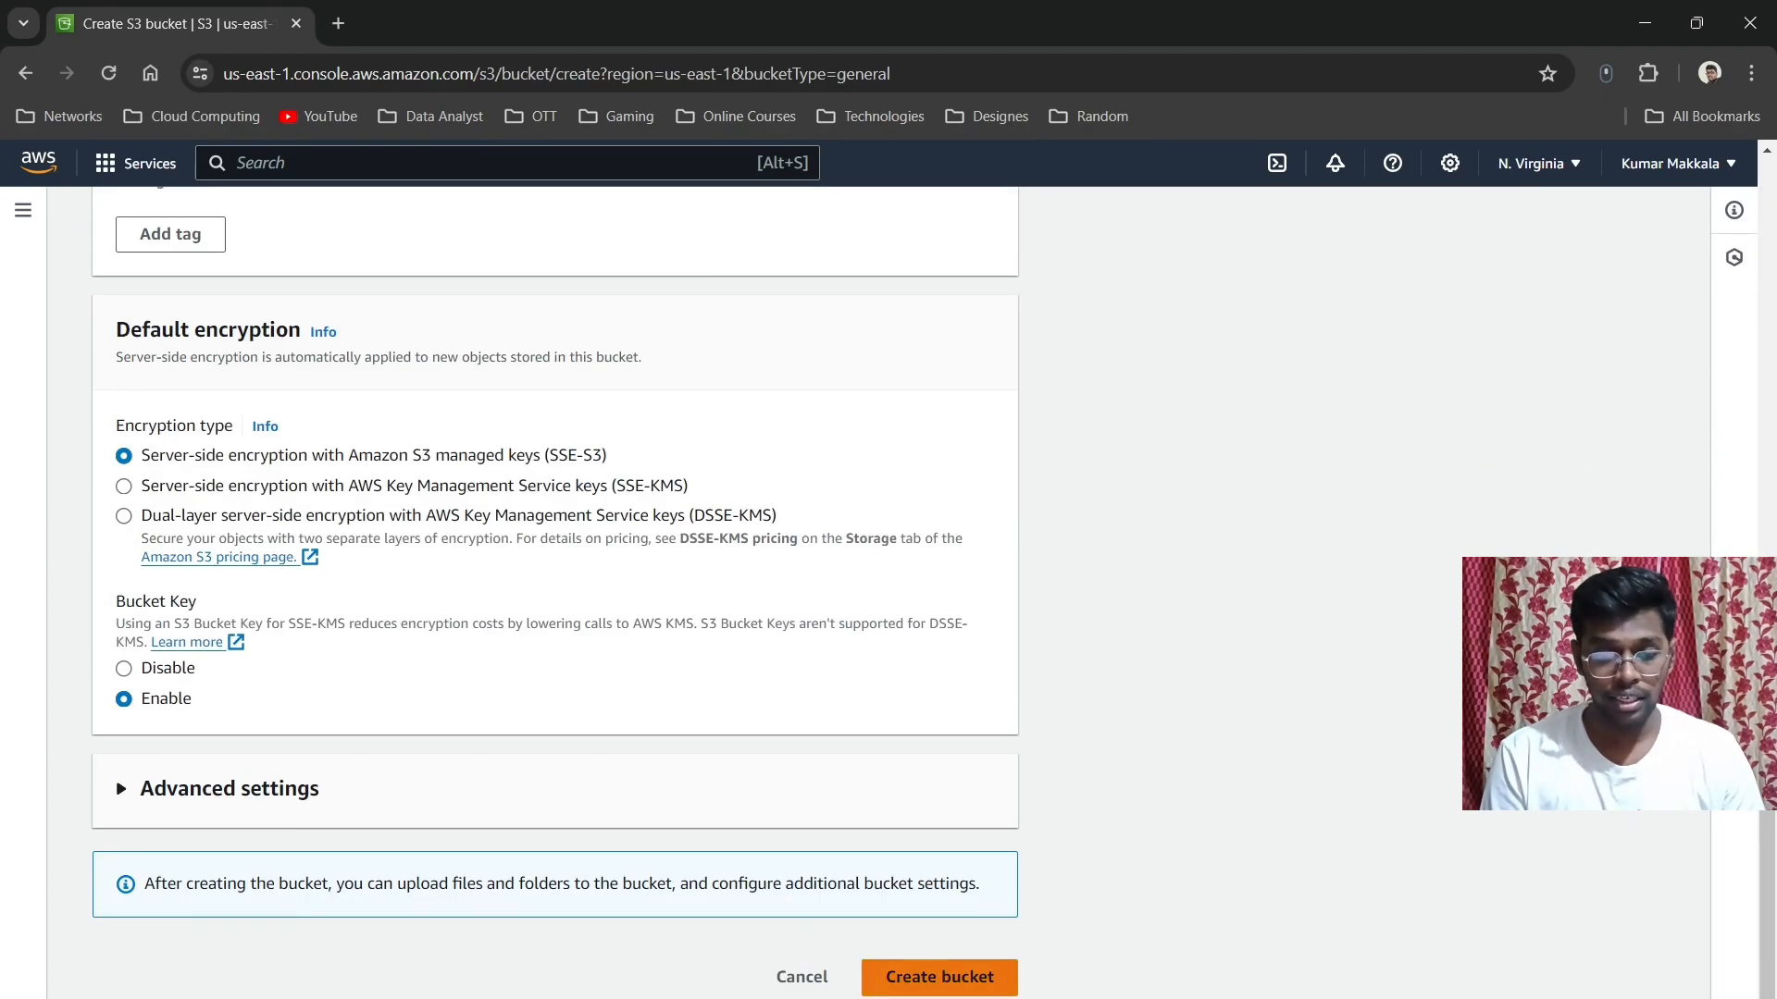
{"action": "scroll", "coordinate": [555, 592], "scroll_direction": "up", "scroll_amount": 1}
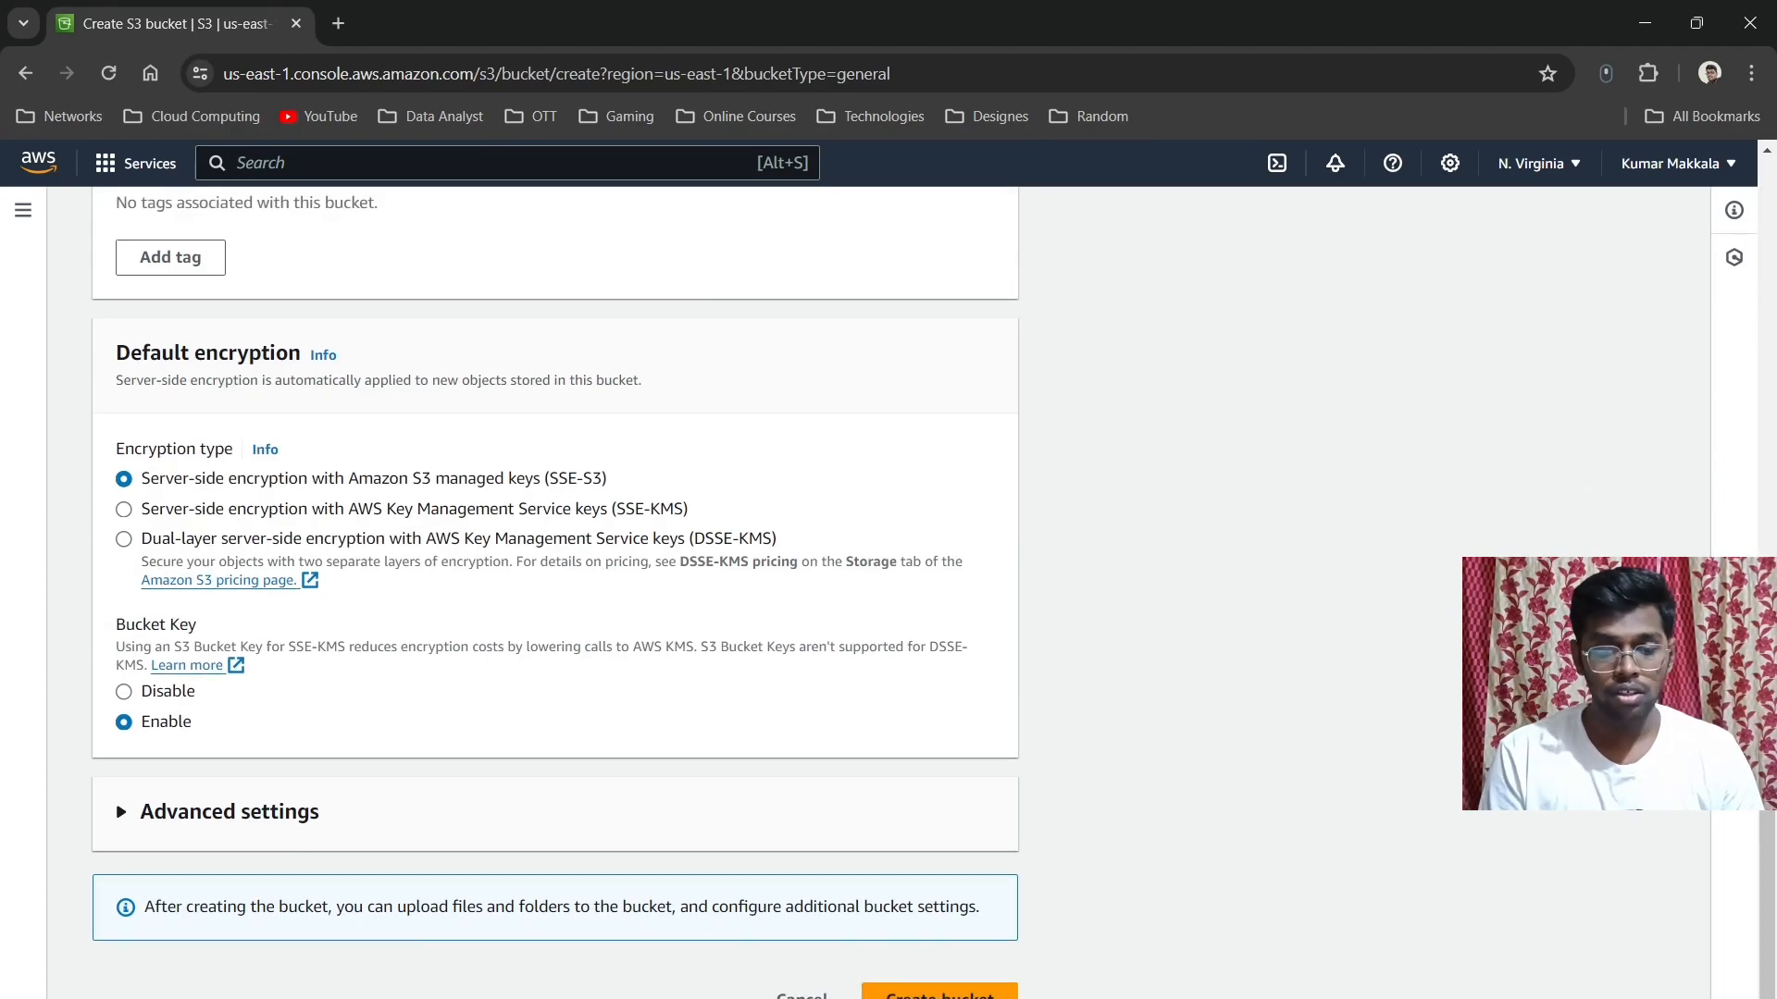
Step: Change the new bucket's name to analyticsandcompute
{"action": "scroll", "coordinate": [555, 592], "scroll_direction": "up", "scroll_amount": 20}
{"action": "left_click", "coordinate": [443, 734]}
{"action": "key", "text": "ctrl+a"}
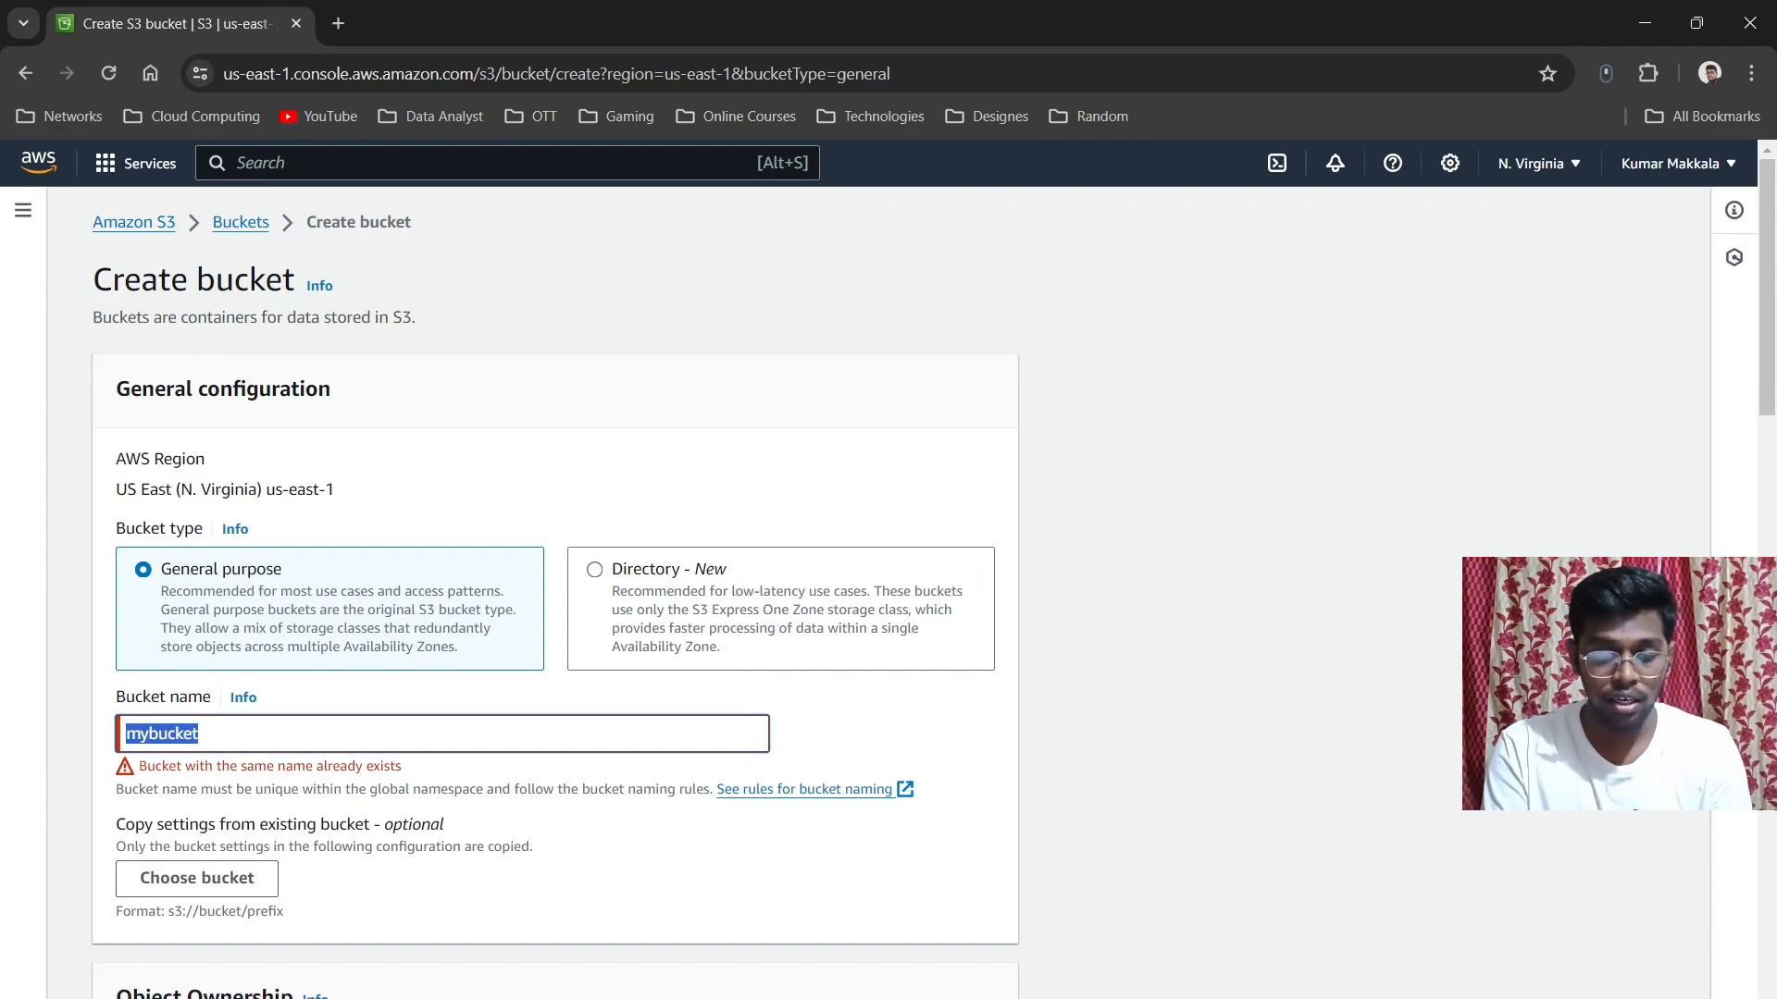
{"action": "type", "text": "analyticsandcompute"}
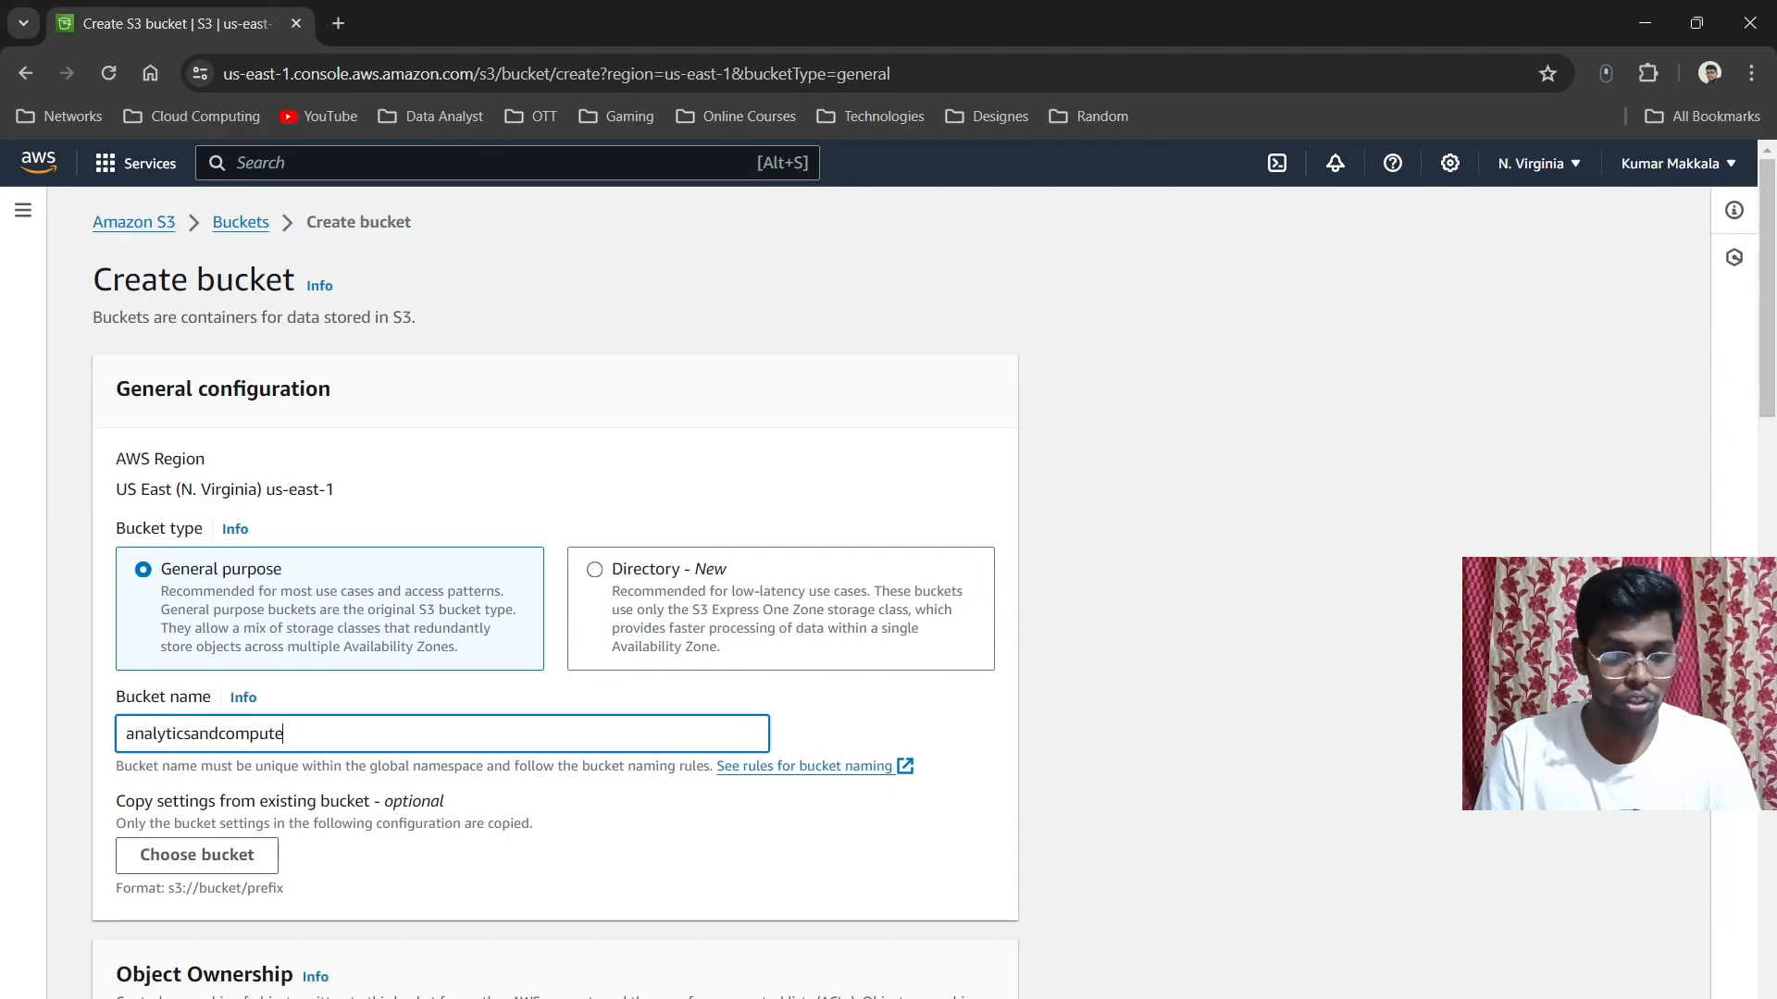
Step: Look at the existing buckets whose settings could be copied, without choosing one
{"action": "scroll", "coordinate": [556, 592], "scroll_direction": "down", "scroll_amount": 7}
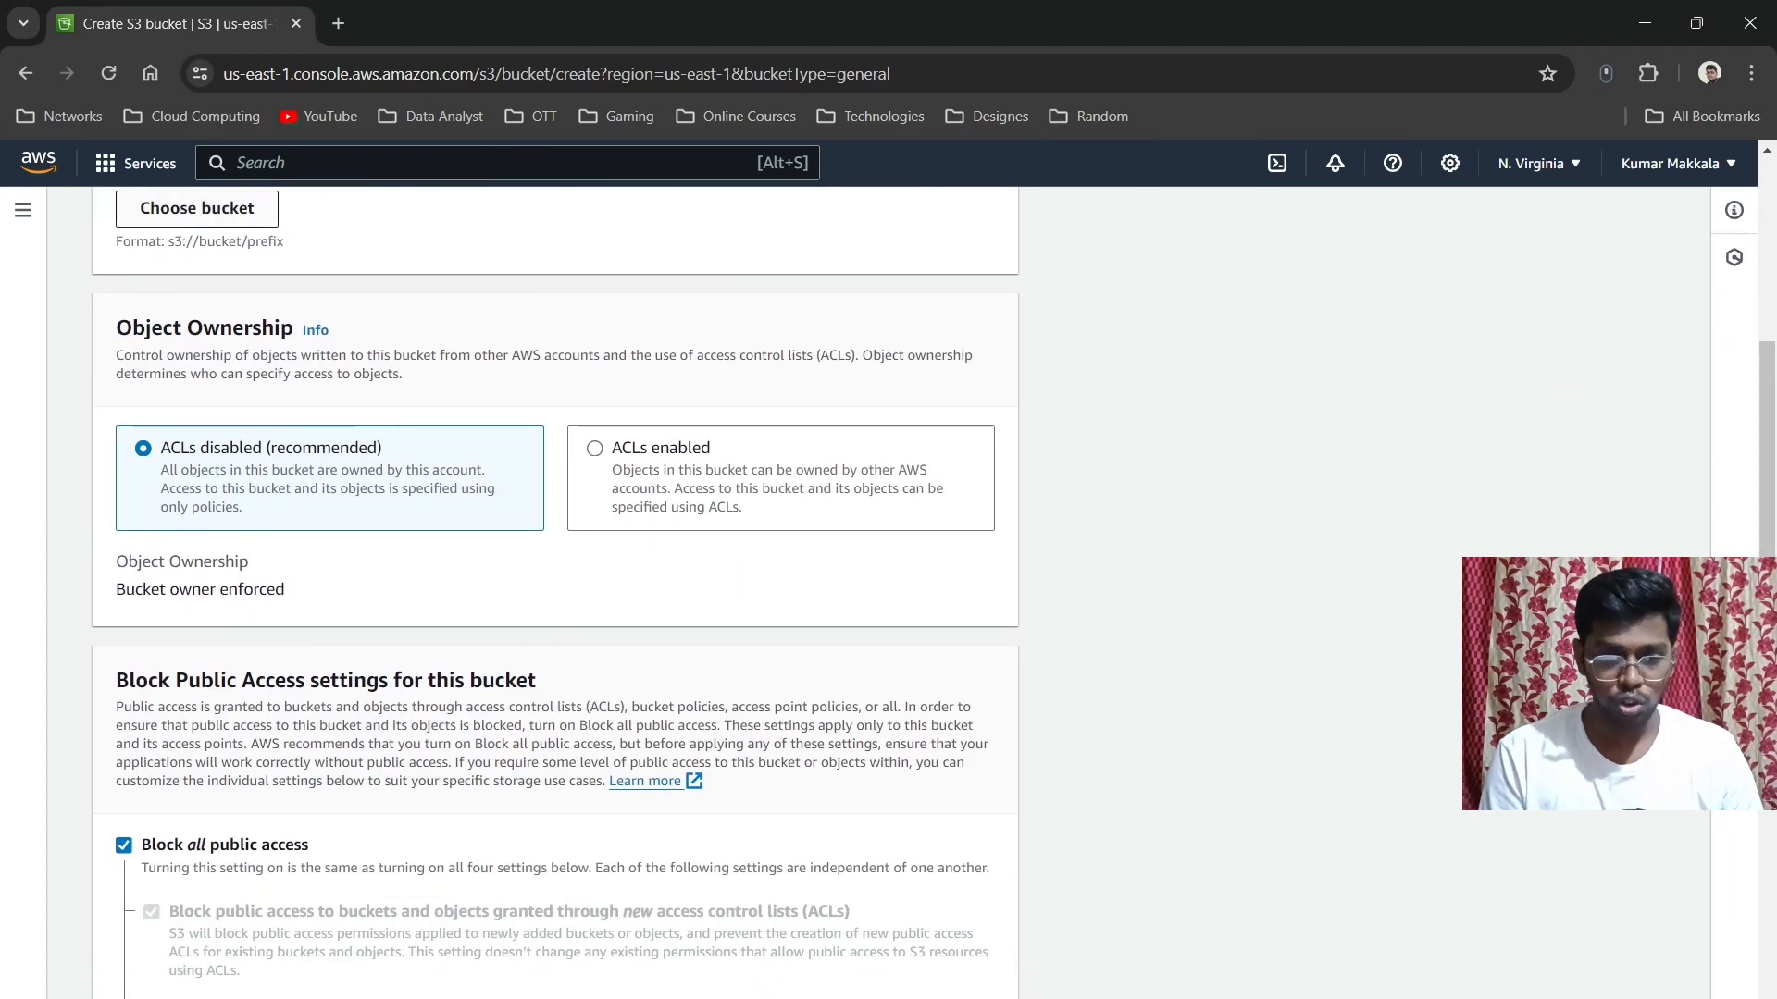
{"action": "left_click", "coordinate": [197, 208]}
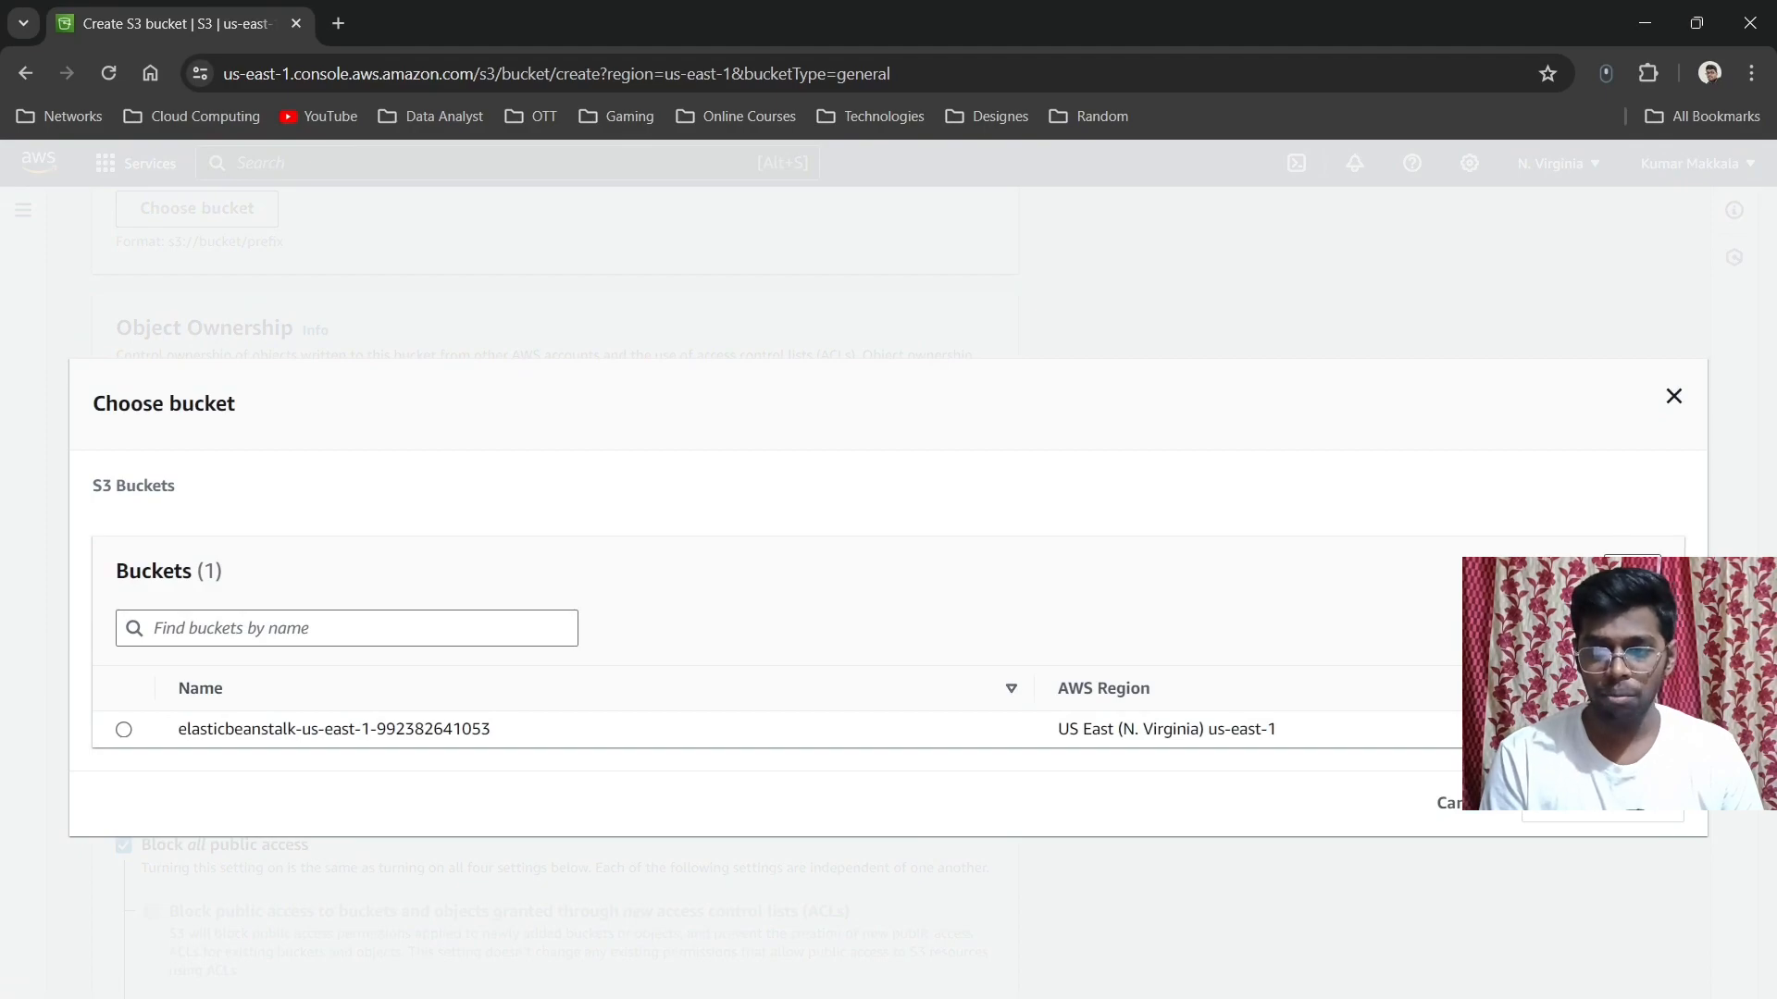
{"action": "left_click", "coordinate": [1674, 396]}
{"action": "scroll", "coordinate": [556, 592], "scroll_direction": "up", "scroll_amount": 2}
Step: Enable Bucket Versioning for the new bucket
{"action": "scroll", "coordinate": [556, 593], "scroll_direction": "down", "scroll_amount": 6}
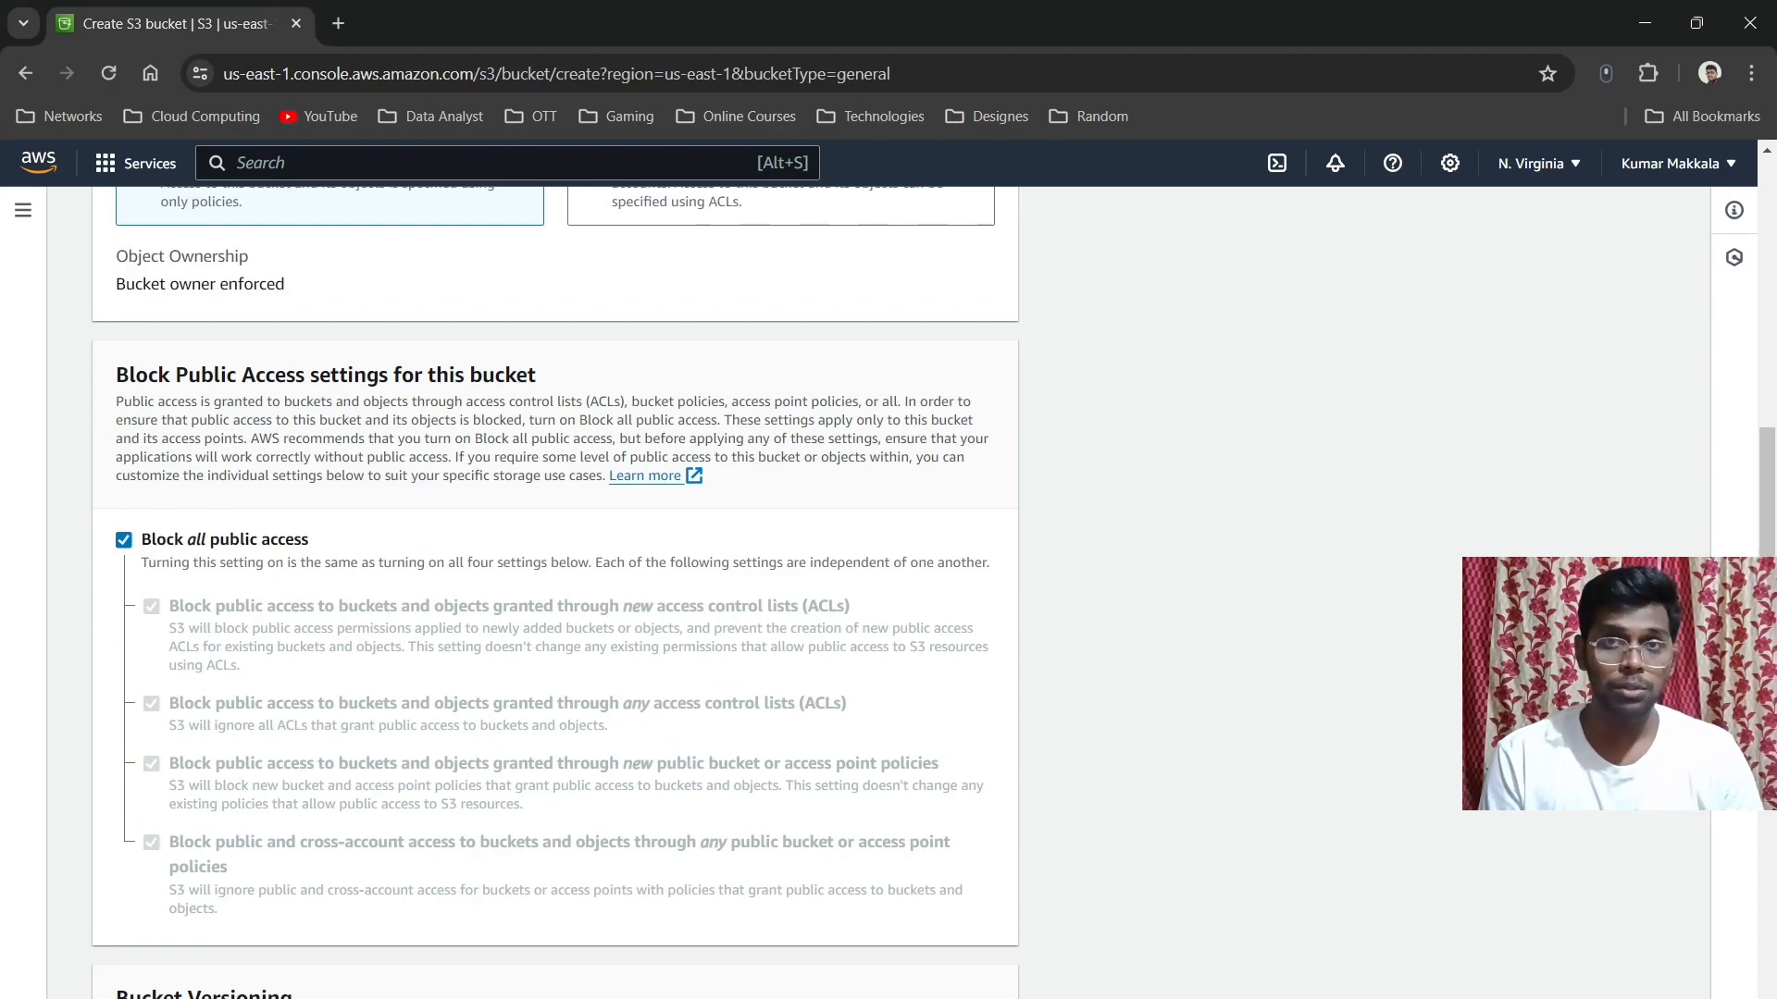
{"action": "scroll", "coordinate": [556, 592], "scroll_direction": "down", "scroll_amount": 3}
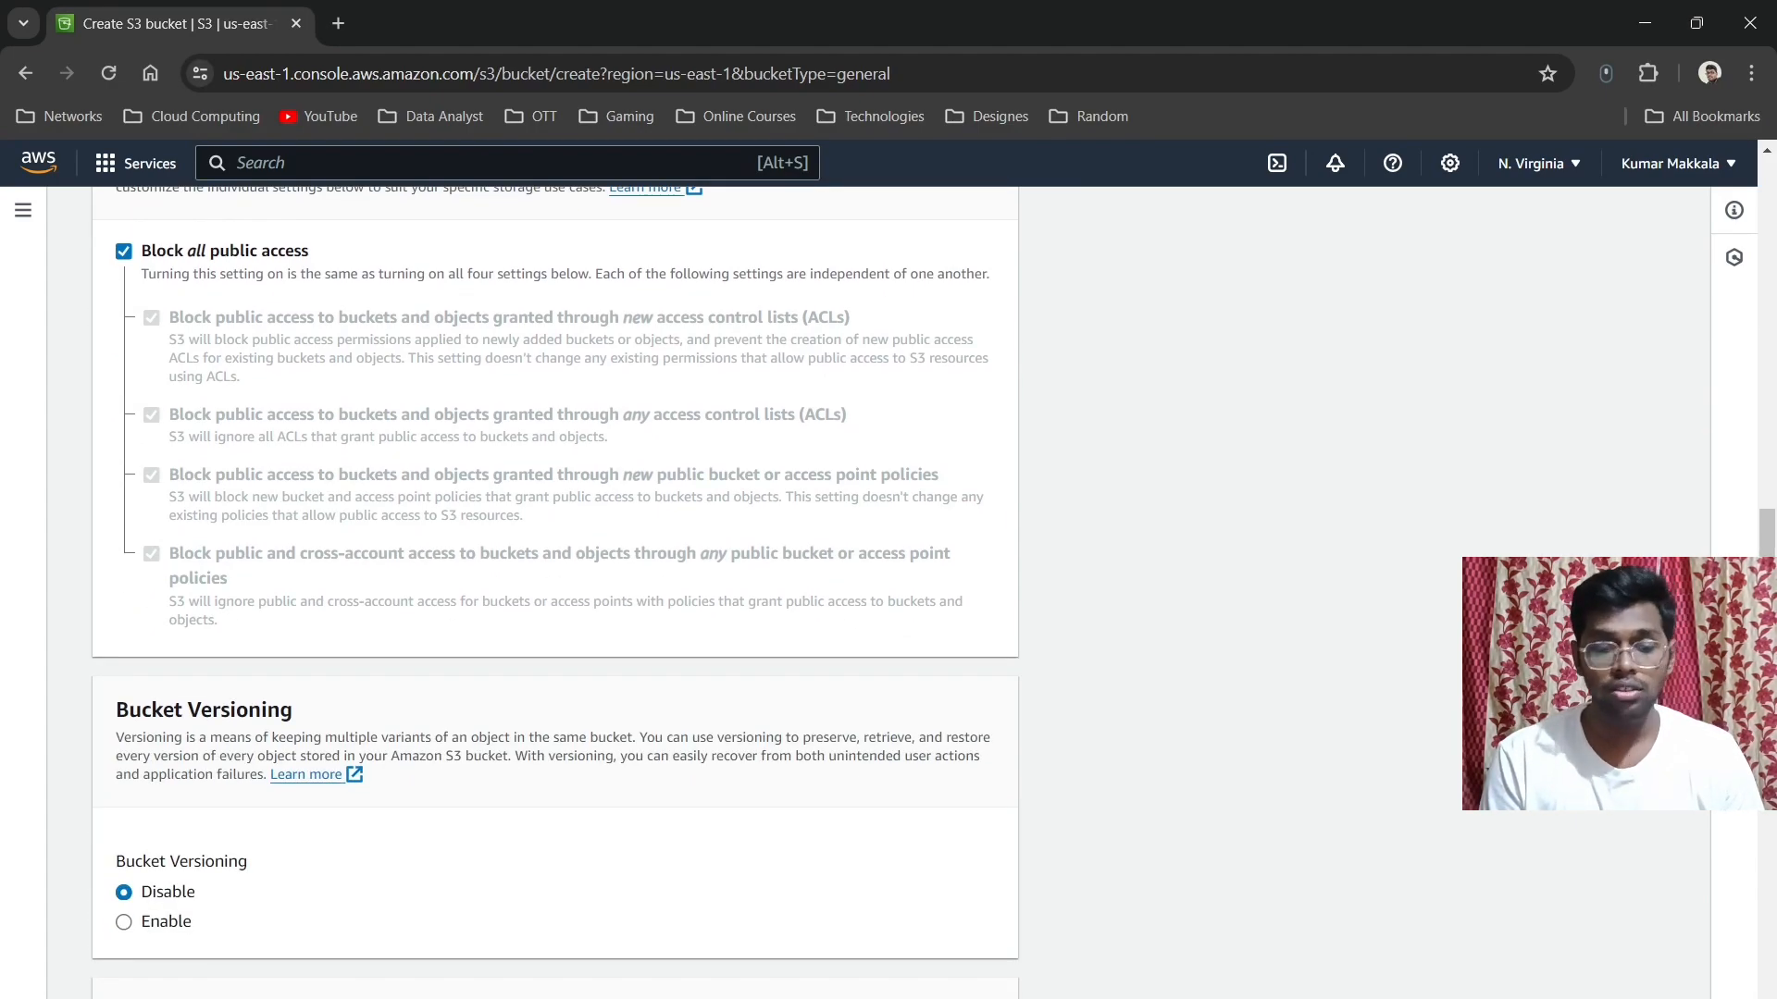
{"action": "scroll", "coordinate": [555, 592], "scroll_direction": "down", "scroll_amount": 7}
{"action": "scroll", "coordinate": [555, 592], "scroll_direction": "up", "scroll_amount": 1}
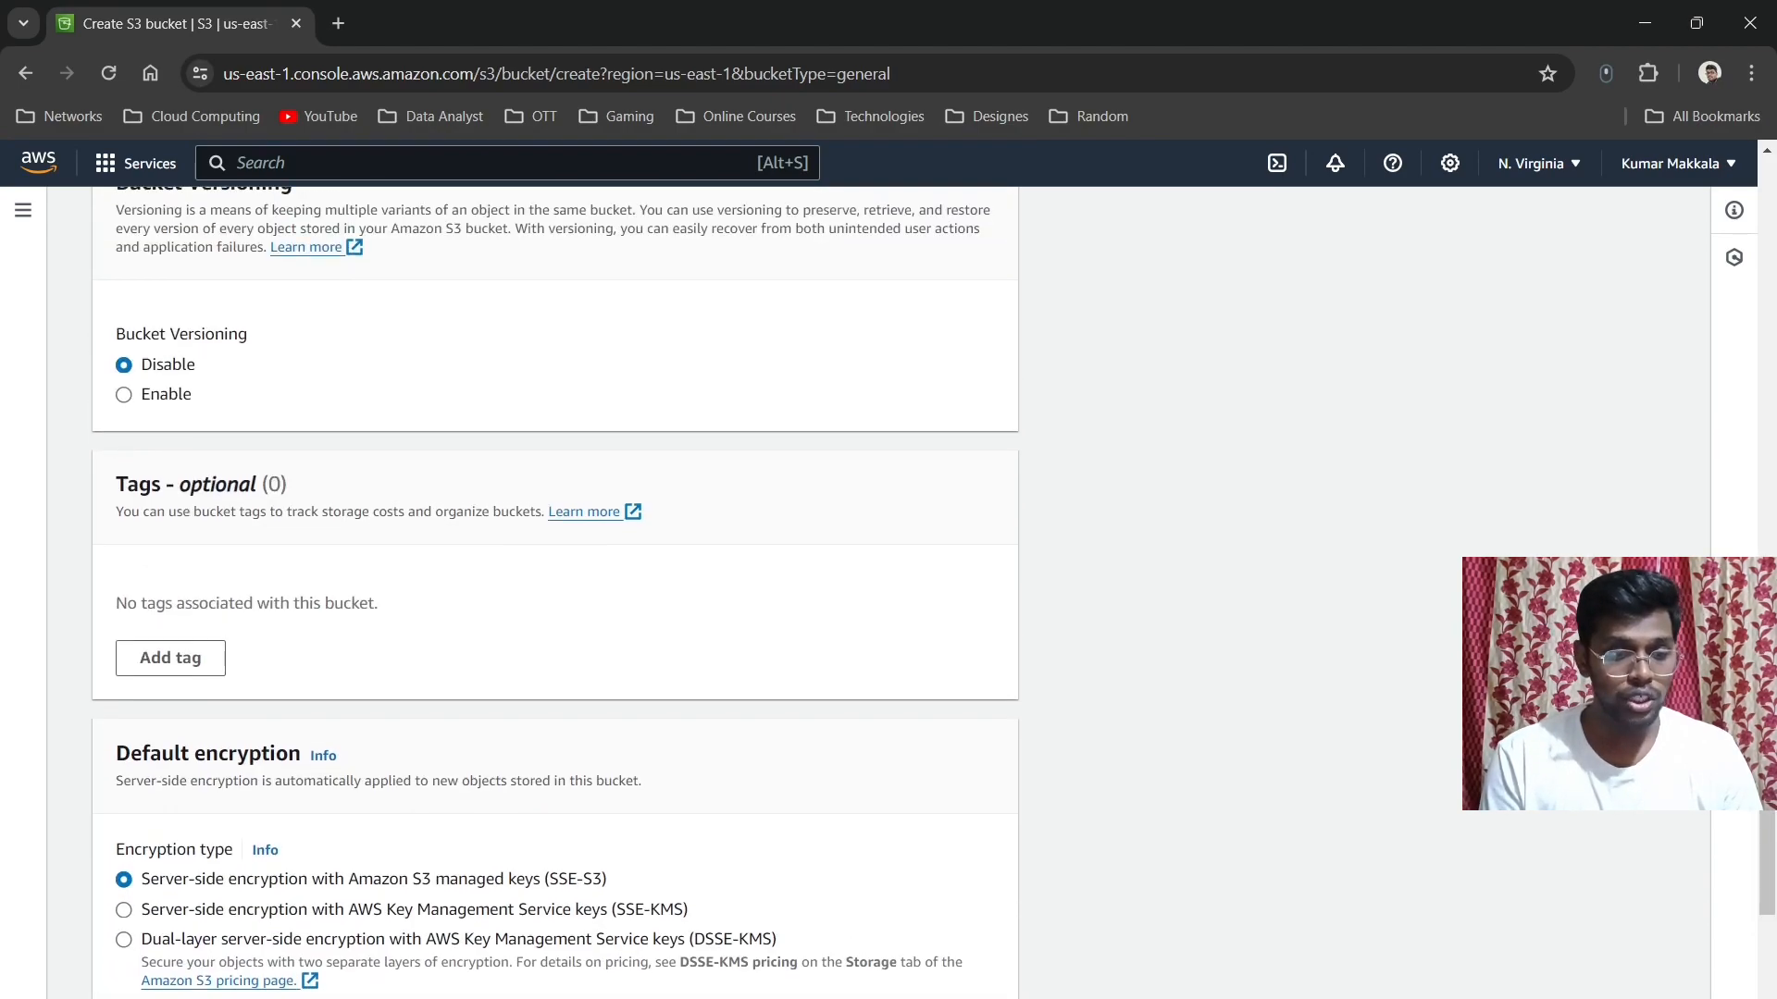
{"action": "left_click", "coordinate": [124, 395]}
{"action": "scroll", "coordinate": [556, 592], "scroll_direction": "up", "scroll_amount": 2}
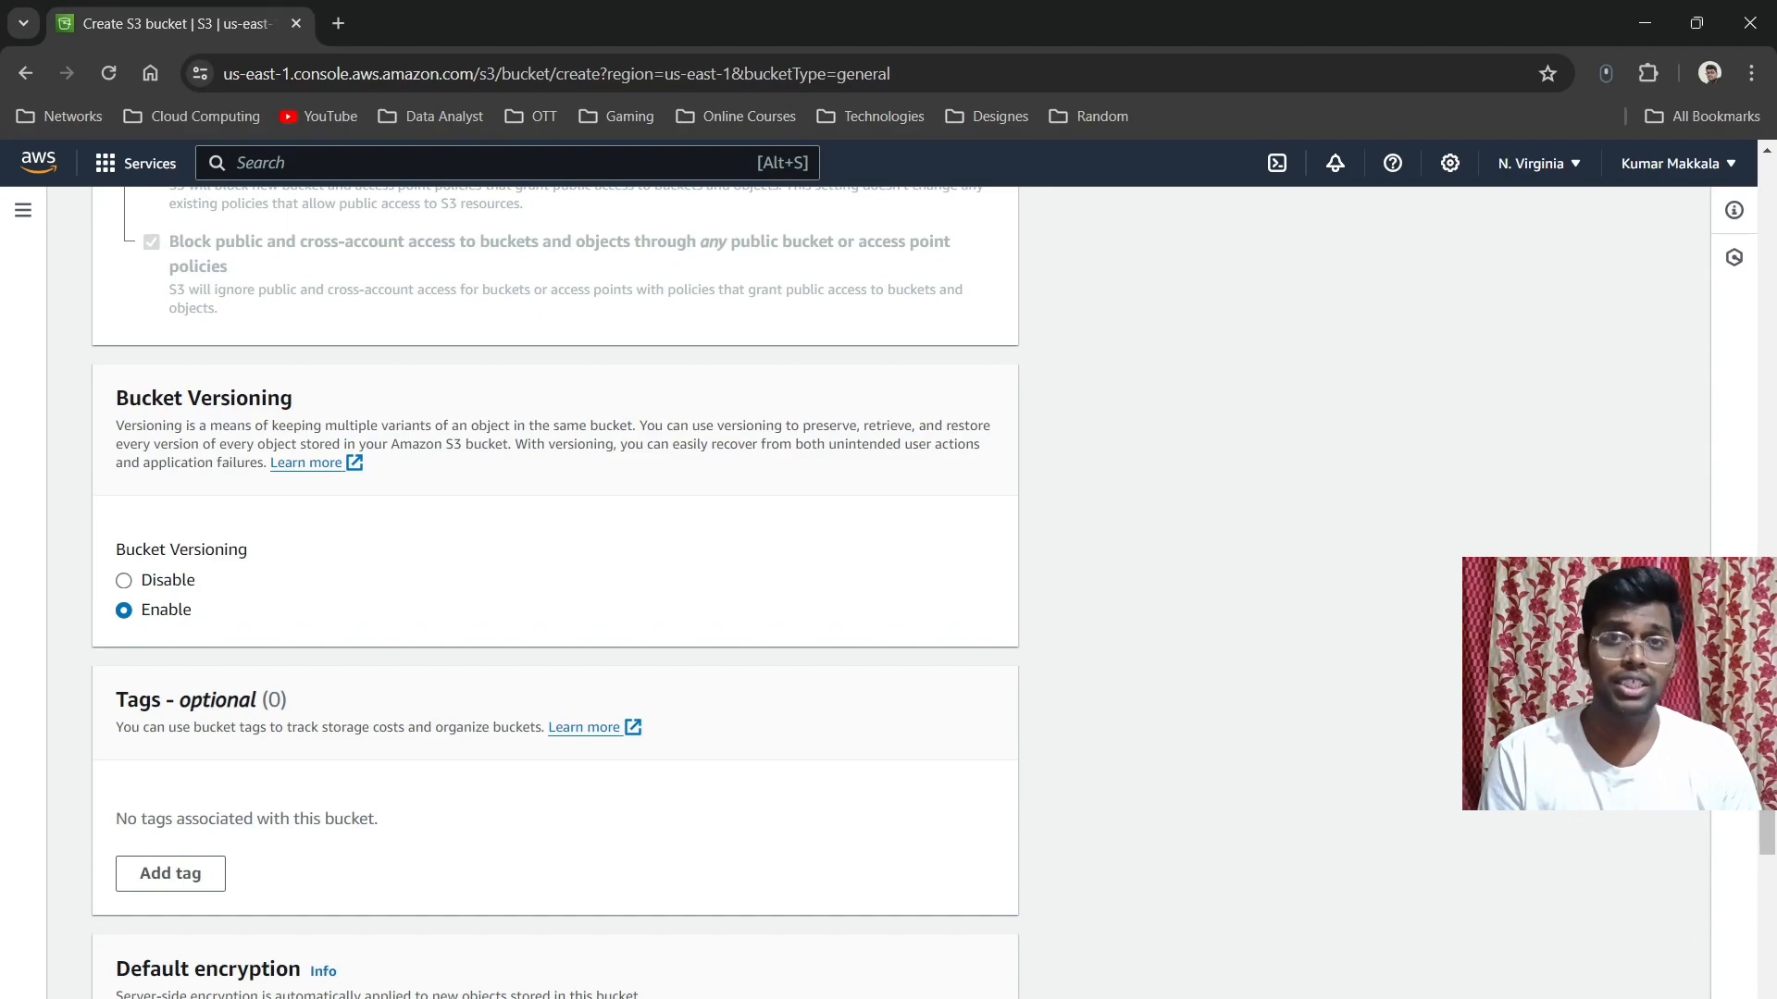
Step: Review the default encryption settings and create the bucket
{"action": "scroll", "coordinate": [555, 593], "scroll_direction": "down", "scroll_amount": 3}
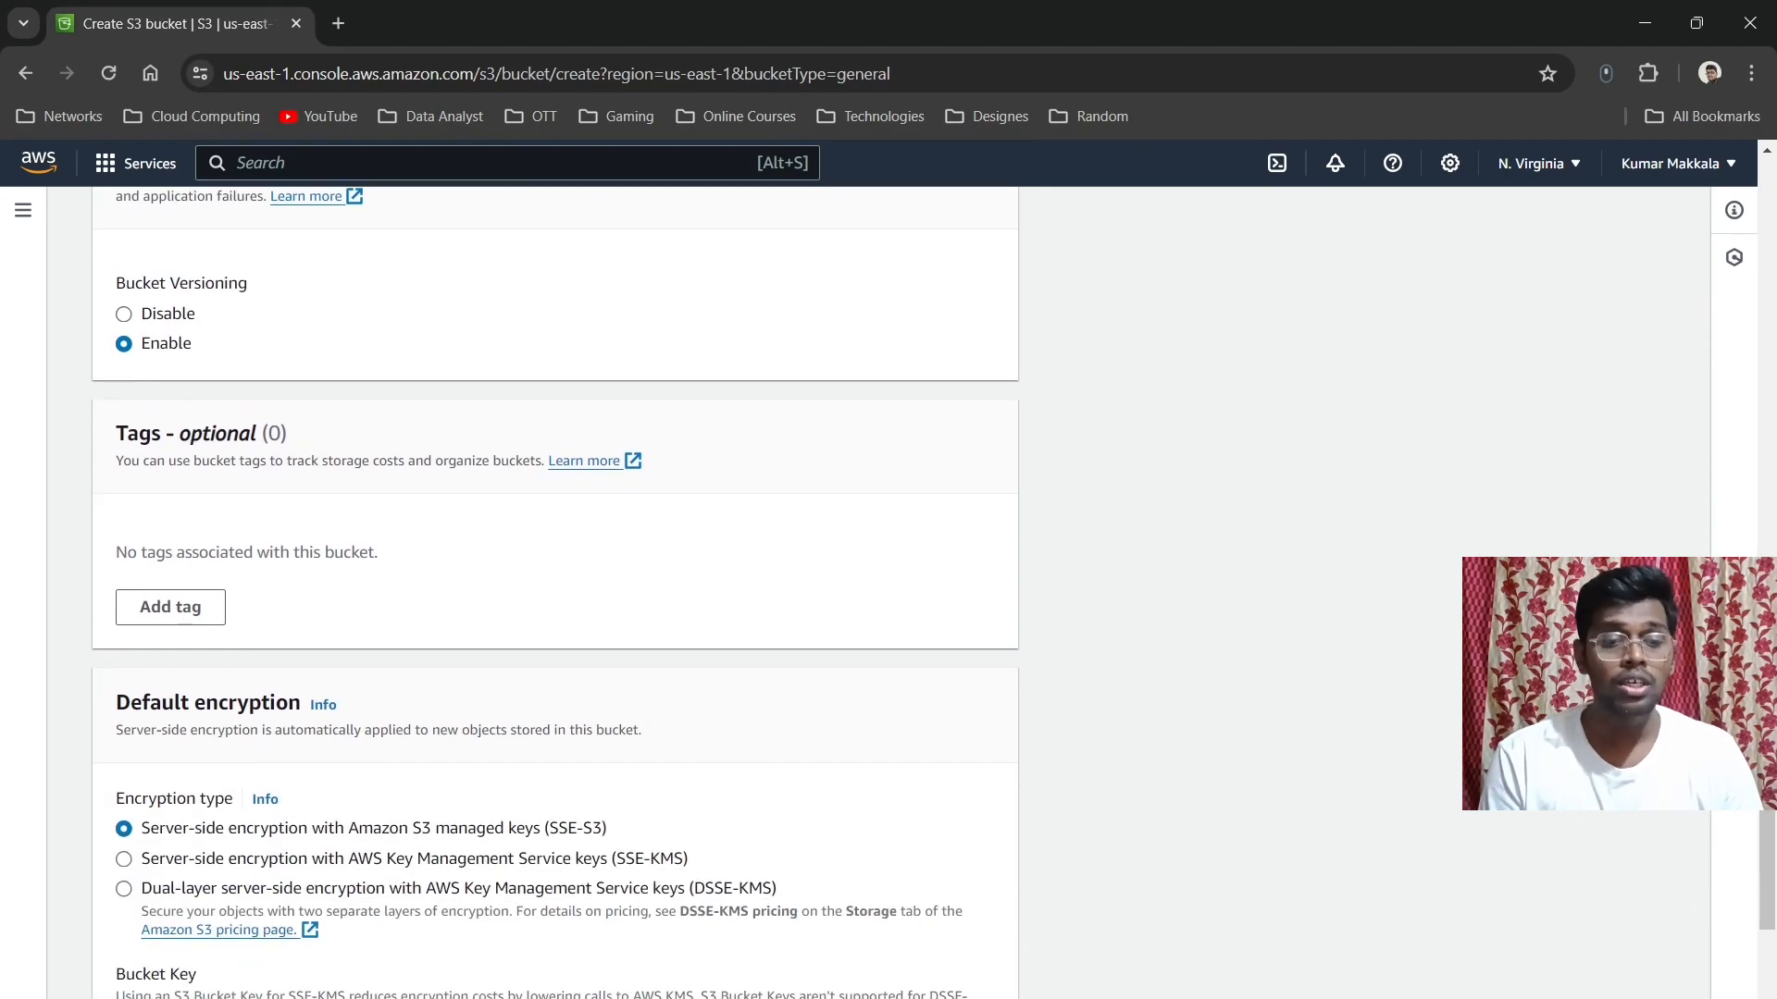
{"action": "scroll", "coordinate": [555, 593], "scroll_direction": "down", "scroll_amount": 2}
{"action": "scroll", "coordinate": [555, 592], "scroll_direction": "down", "scroll_amount": 2}
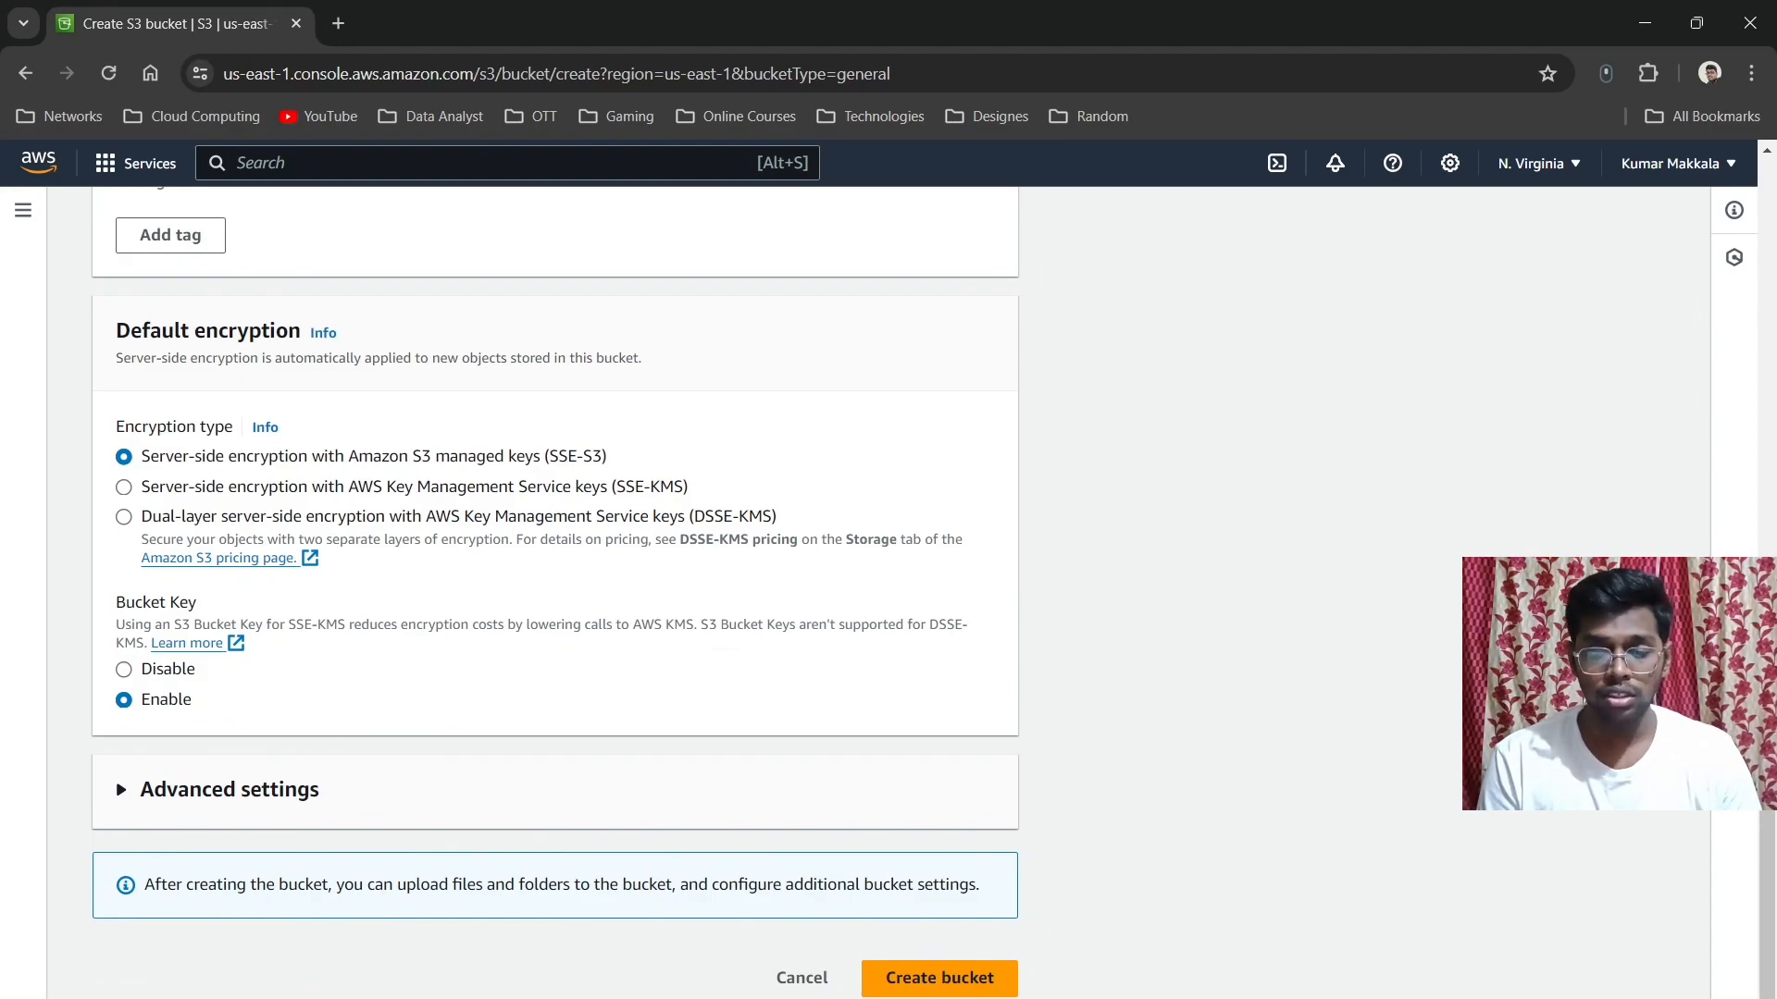
{"action": "left_click", "coordinate": [939, 978]}
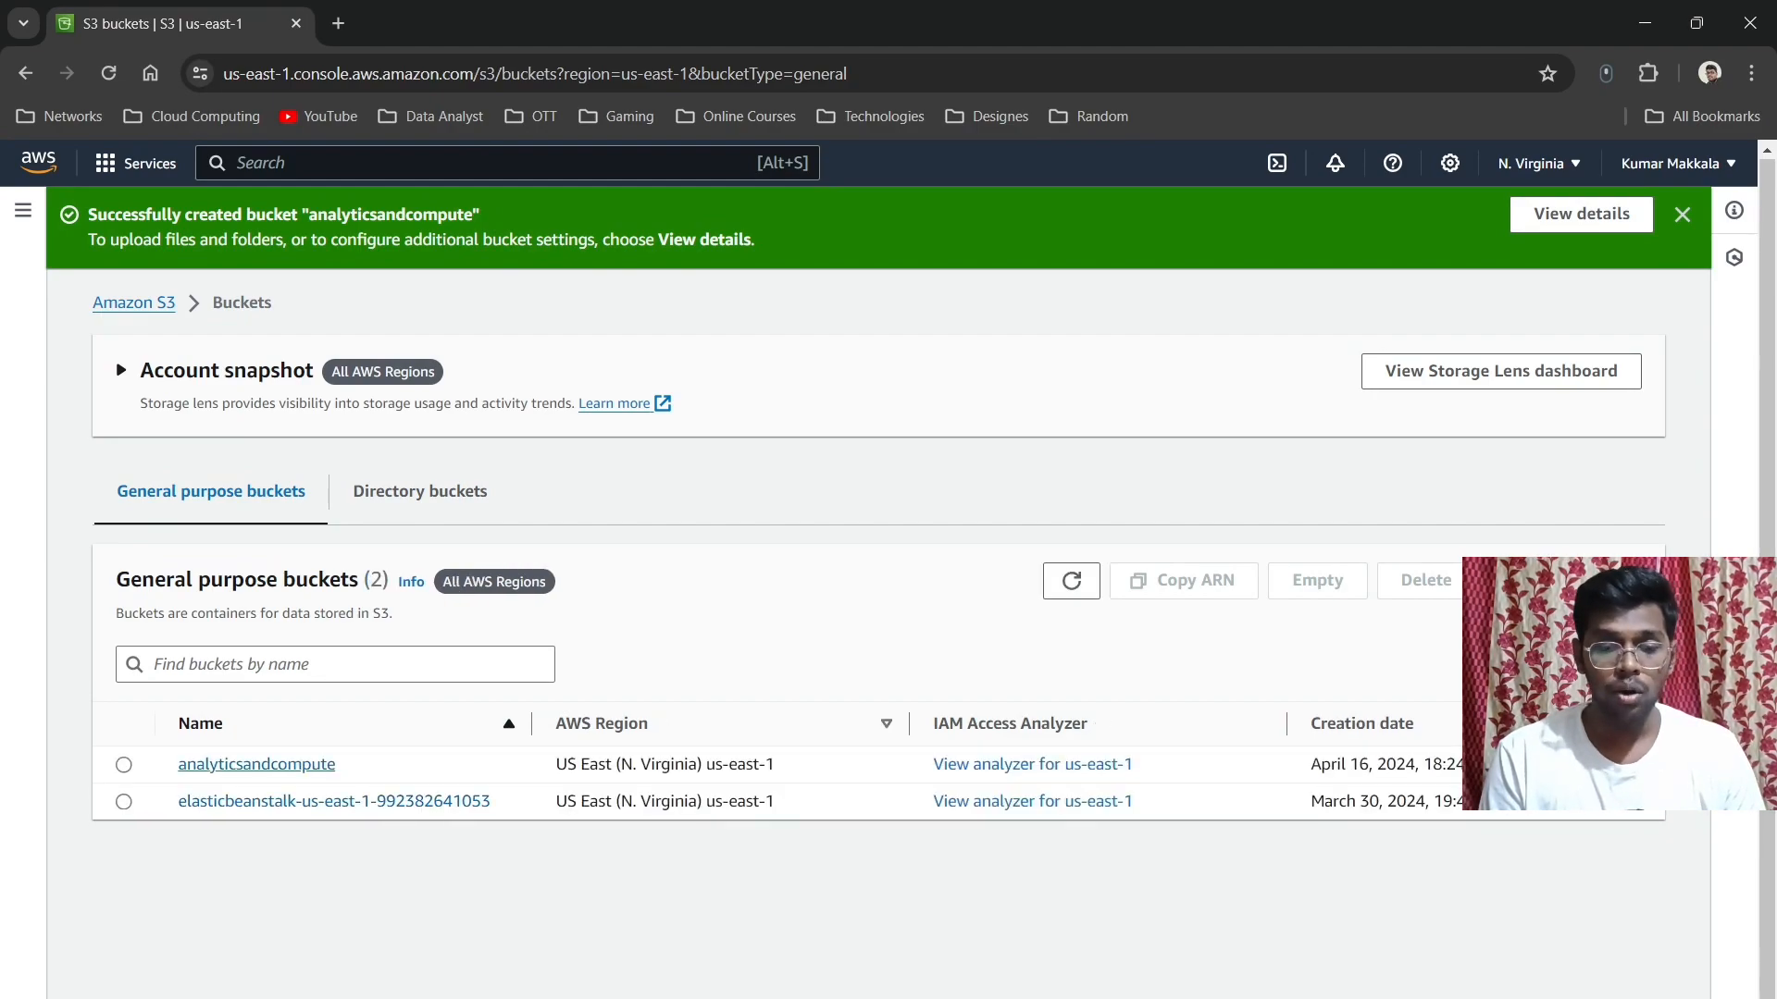
Step: Upload the index HTML file from the Desktop folder in File Explorer to the analyticsandcompute bucket and close the upload status
{"action": "left_click", "coordinate": [256, 765]}
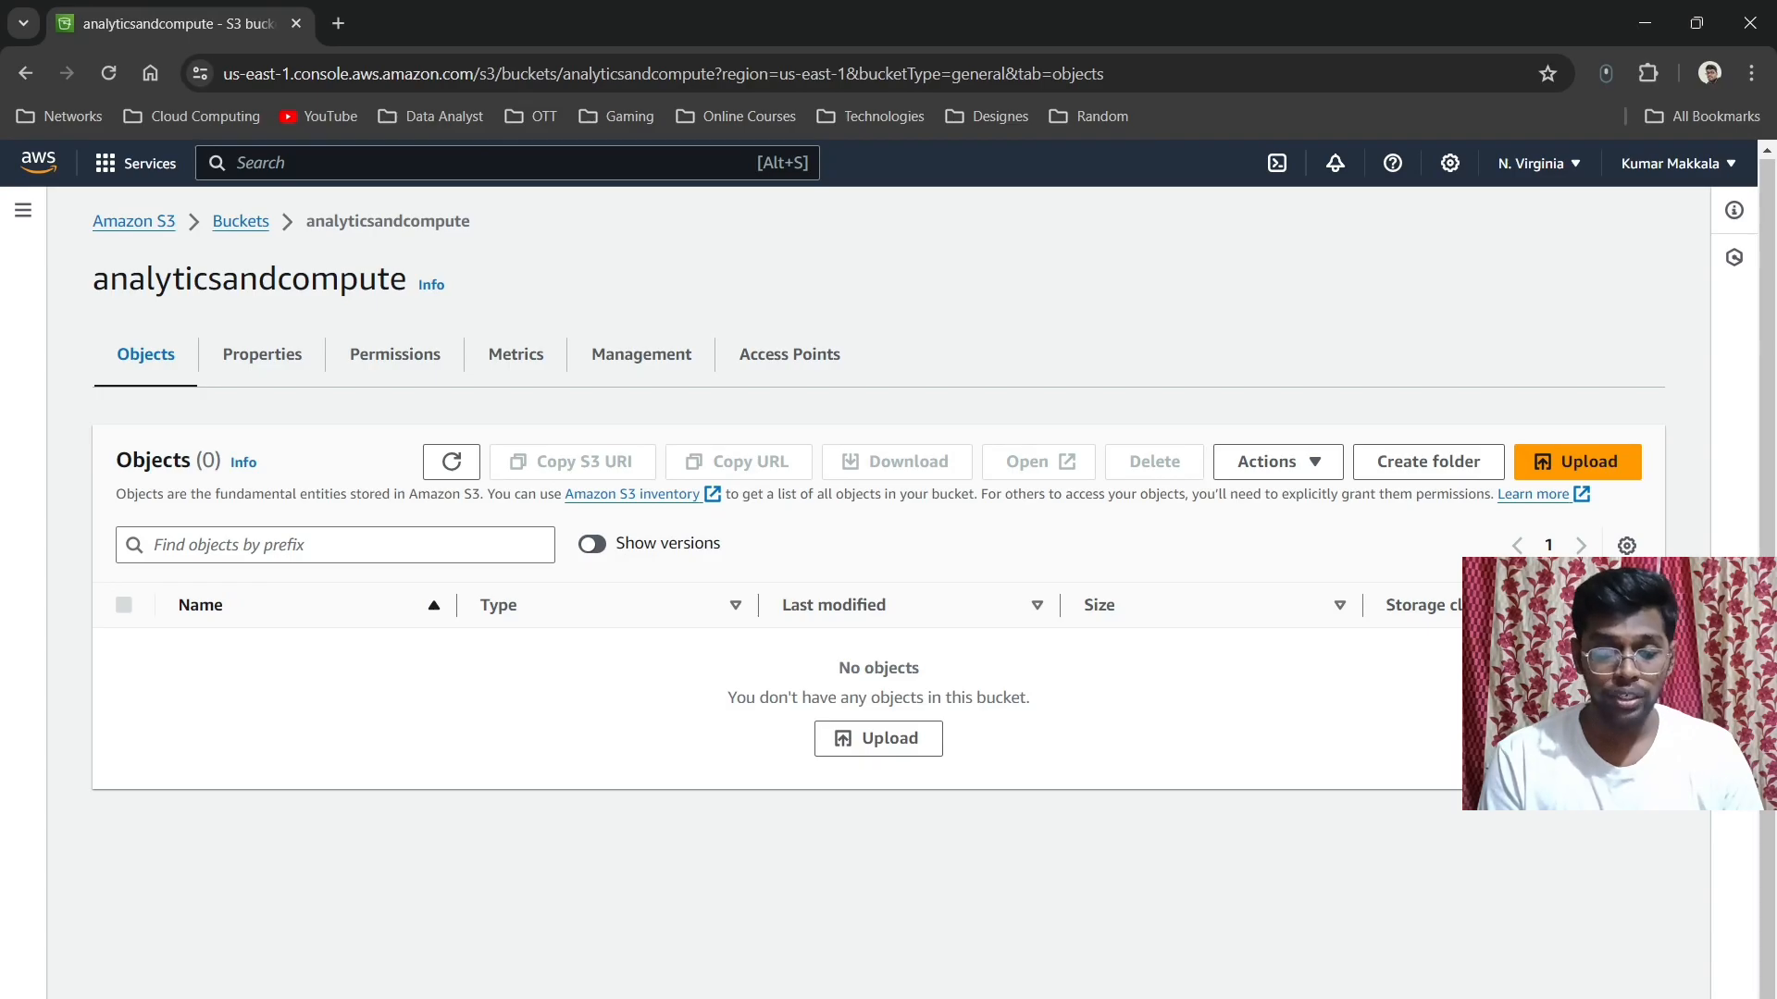
{"action": "key", "text": "alt+Tab"}
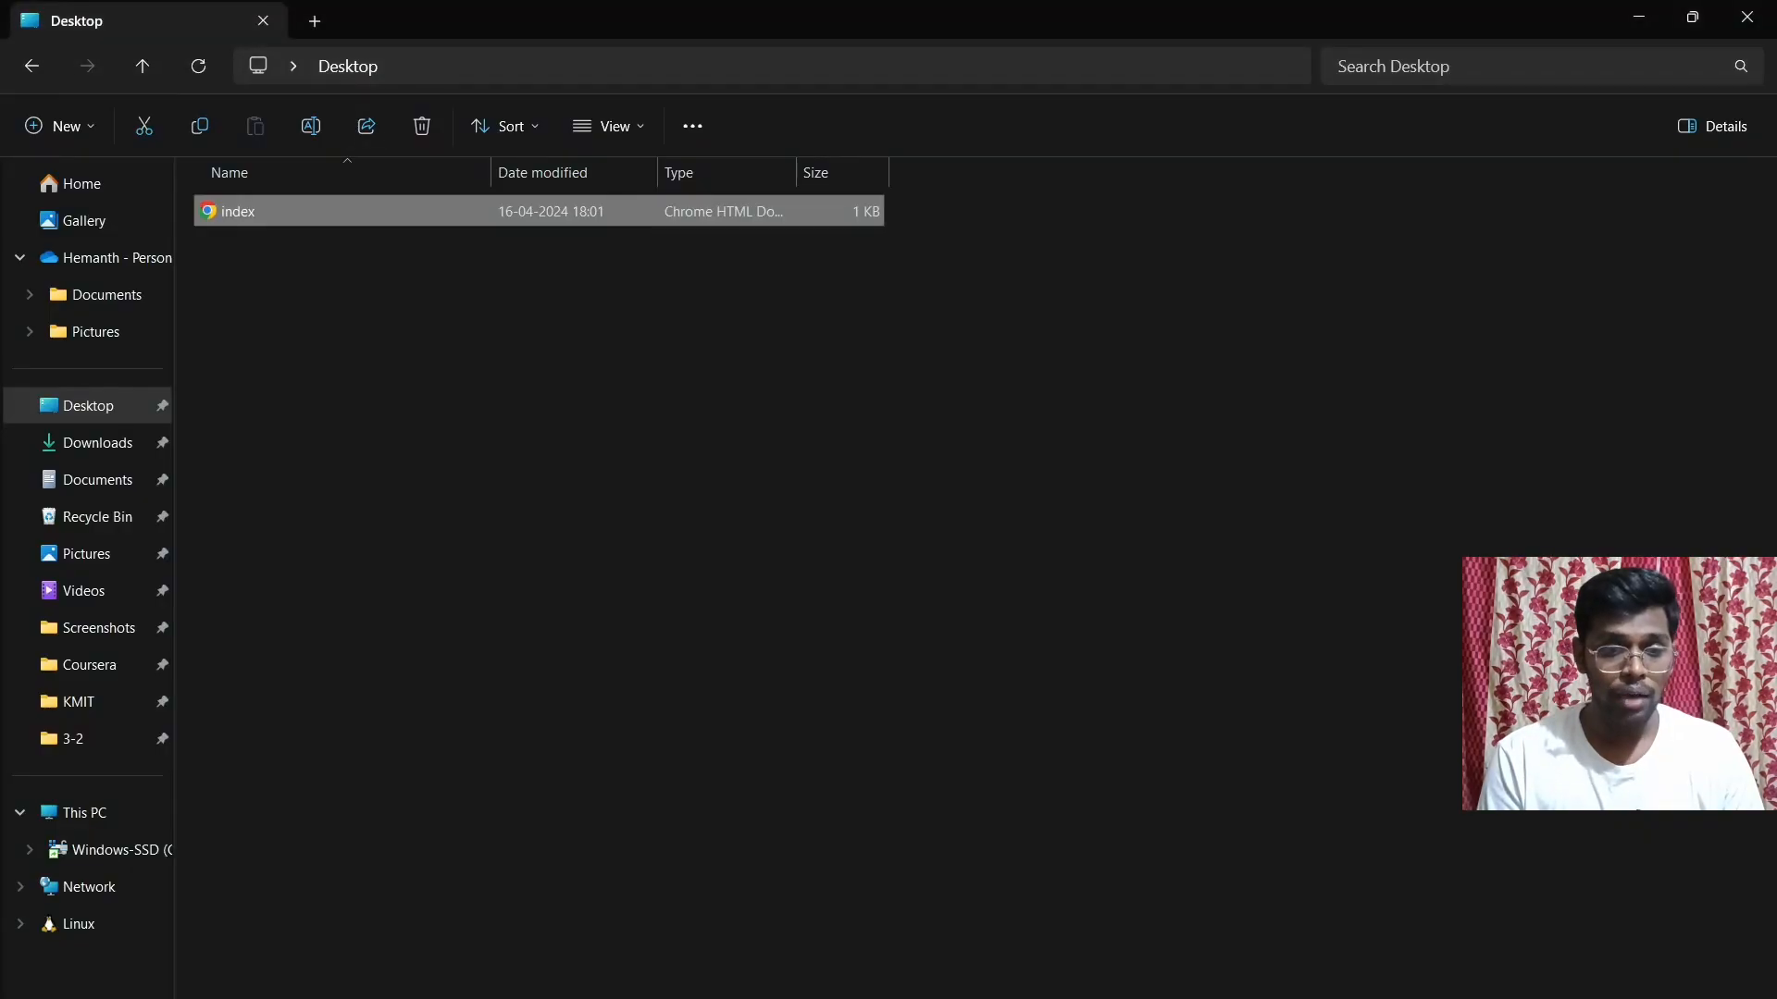
{"action": "left_click_drag", "start_coordinate": [319, 213], "coordinate": [837, 796]}
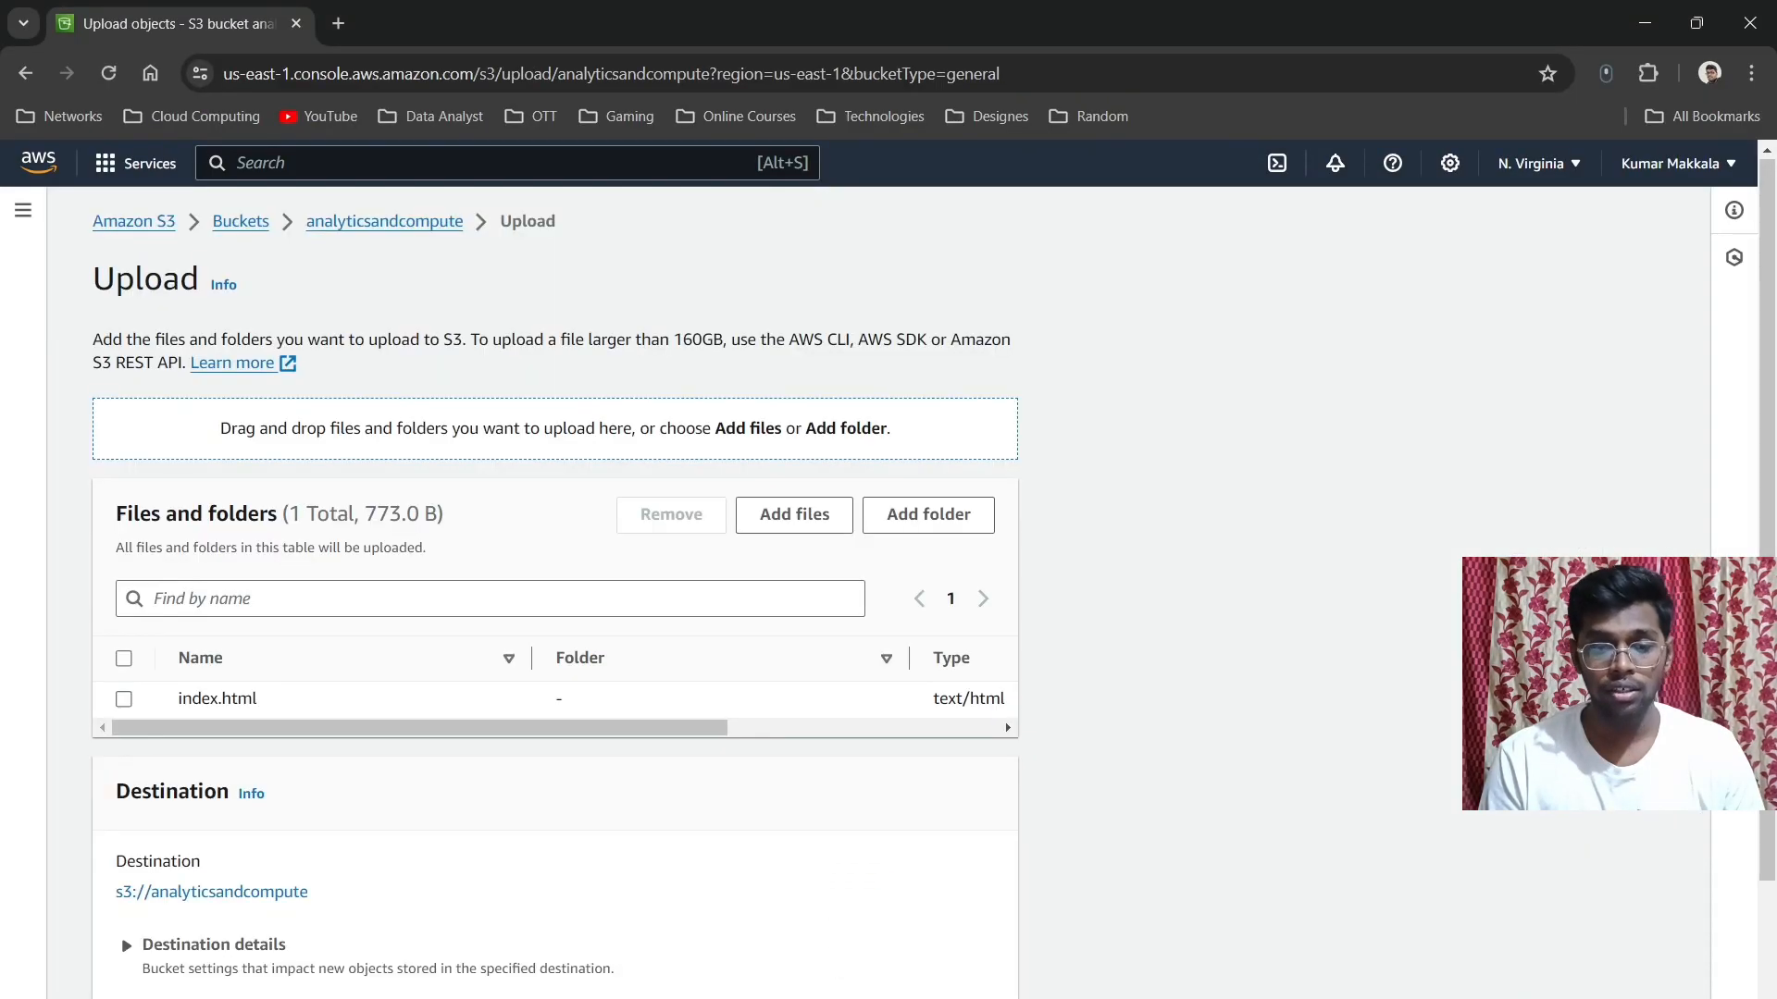
{"action": "scroll", "coordinate": [555, 592], "scroll_direction": "down", "scroll_amount": 2}
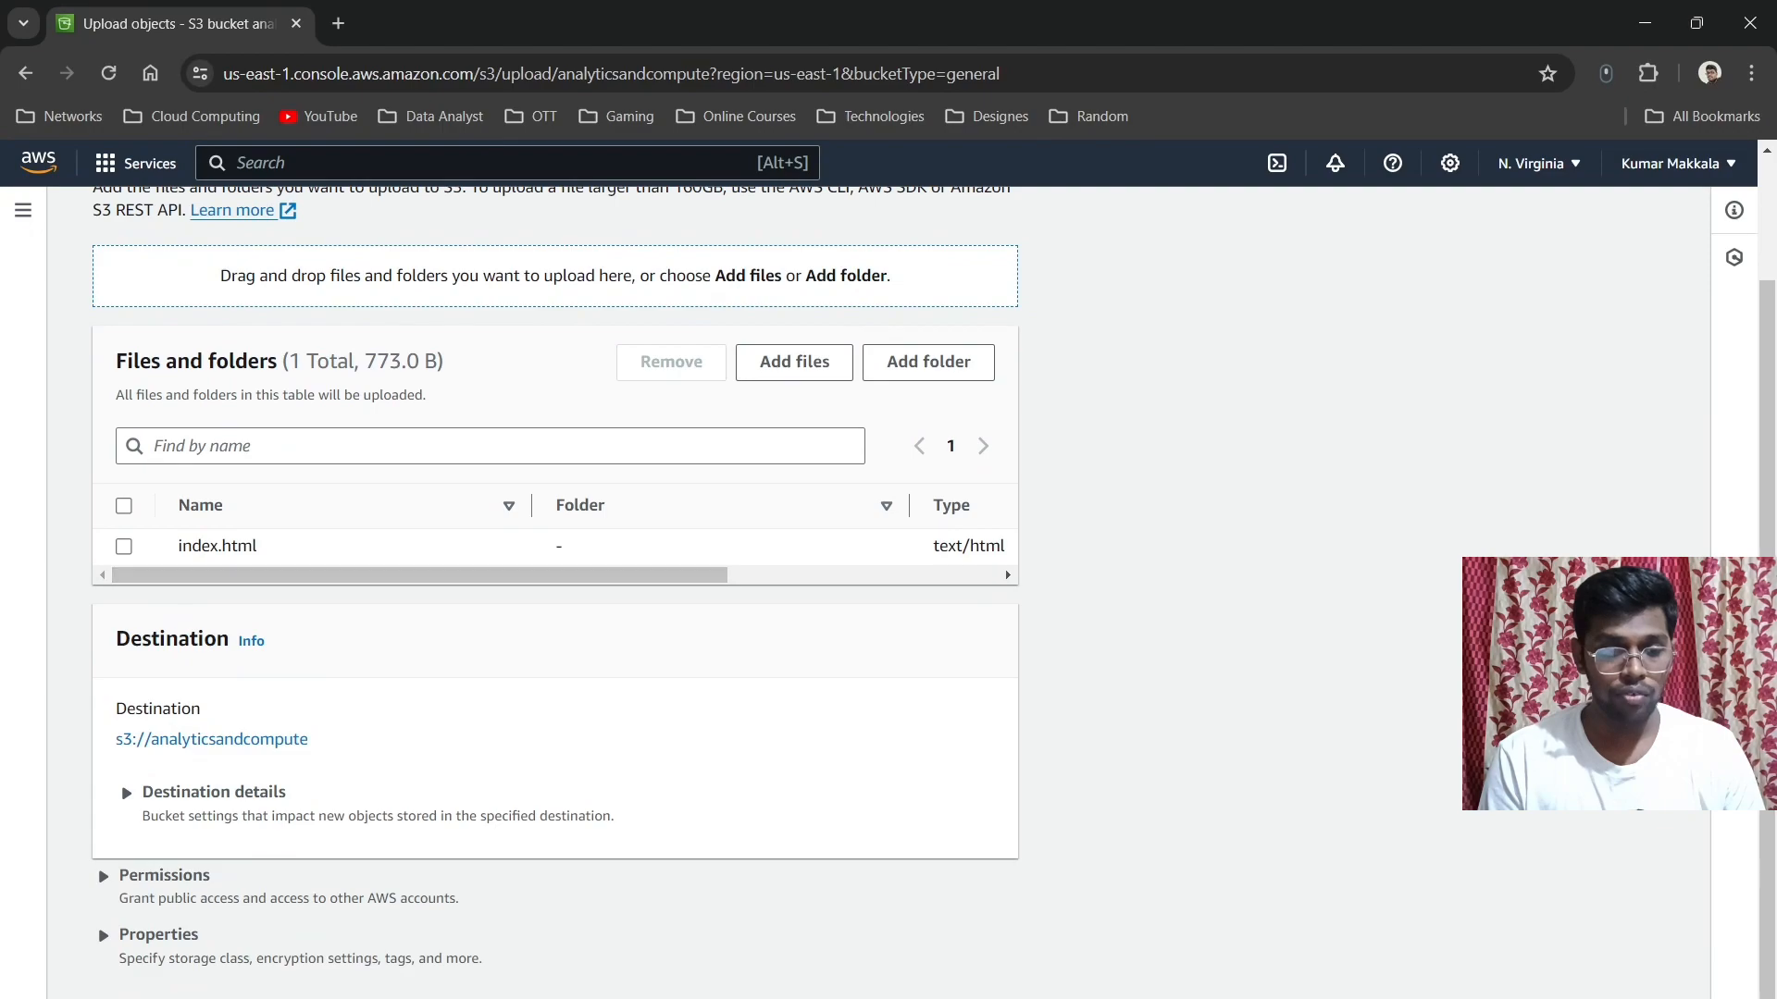
{"action": "scroll", "coordinate": [555, 592], "scroll_direction": "down", "scroll_amount": 1}
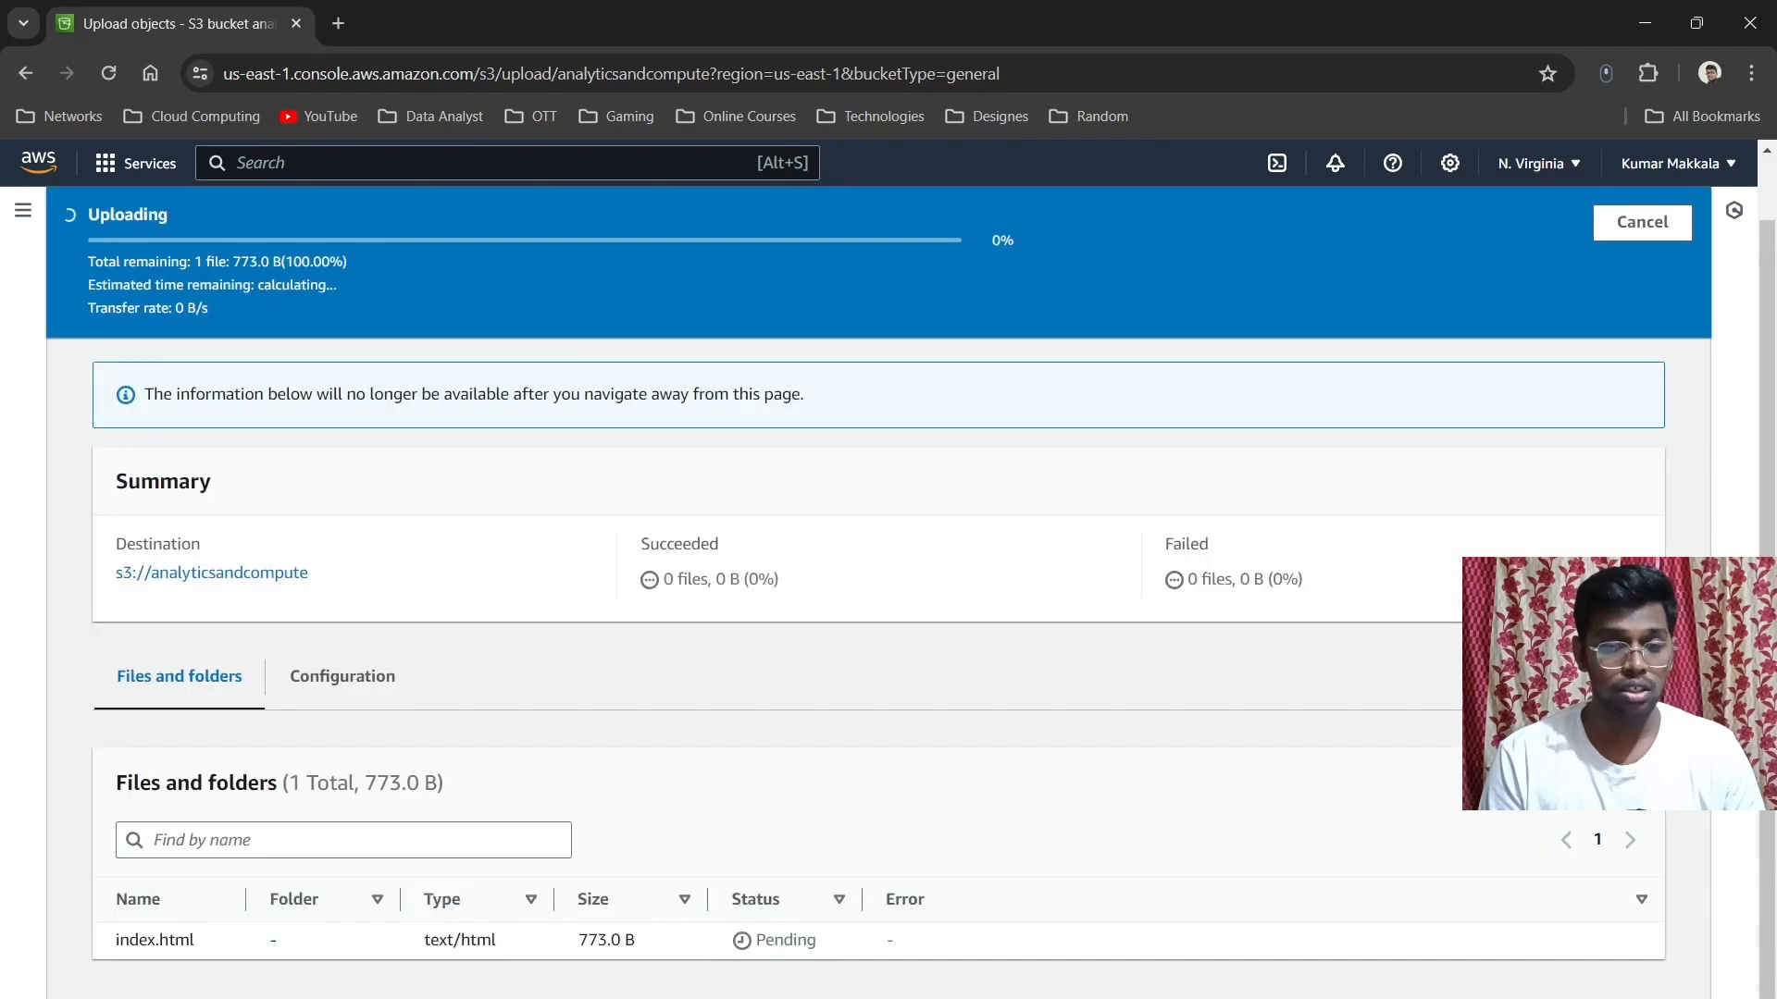
{"action": "left_click", "coordinate": [965, 977]}
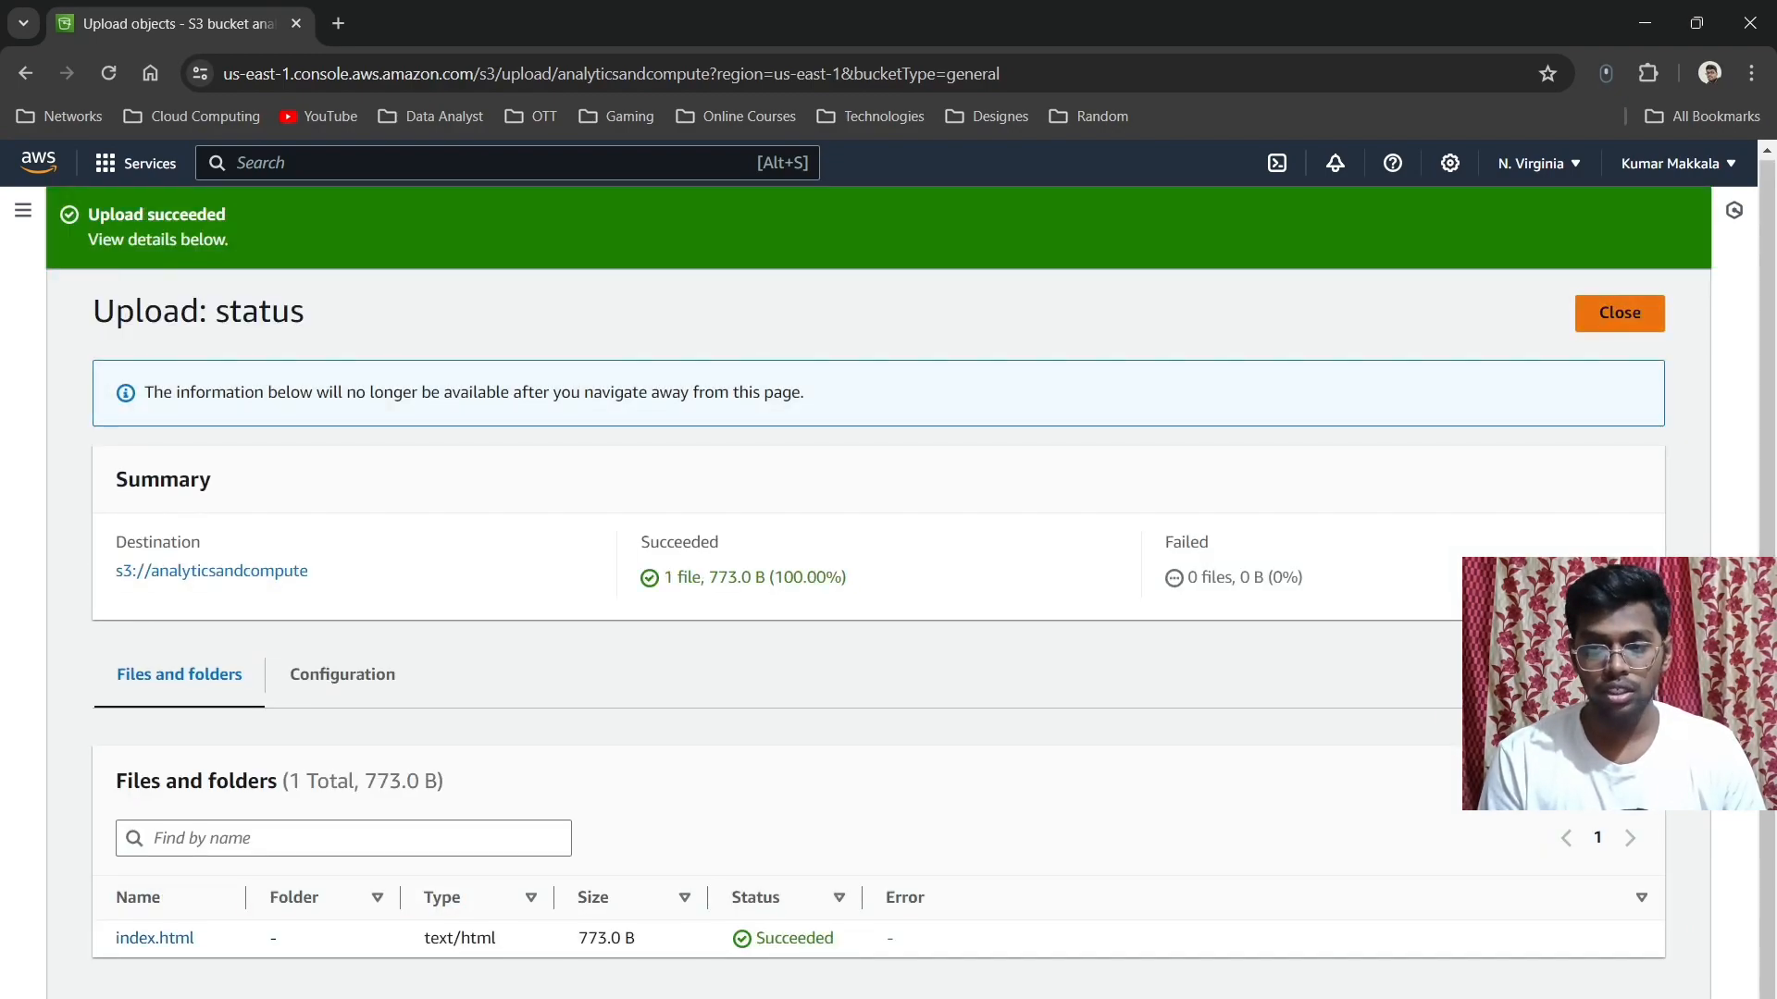
{"action": "left_click", "coordinate": [1619, 313]}
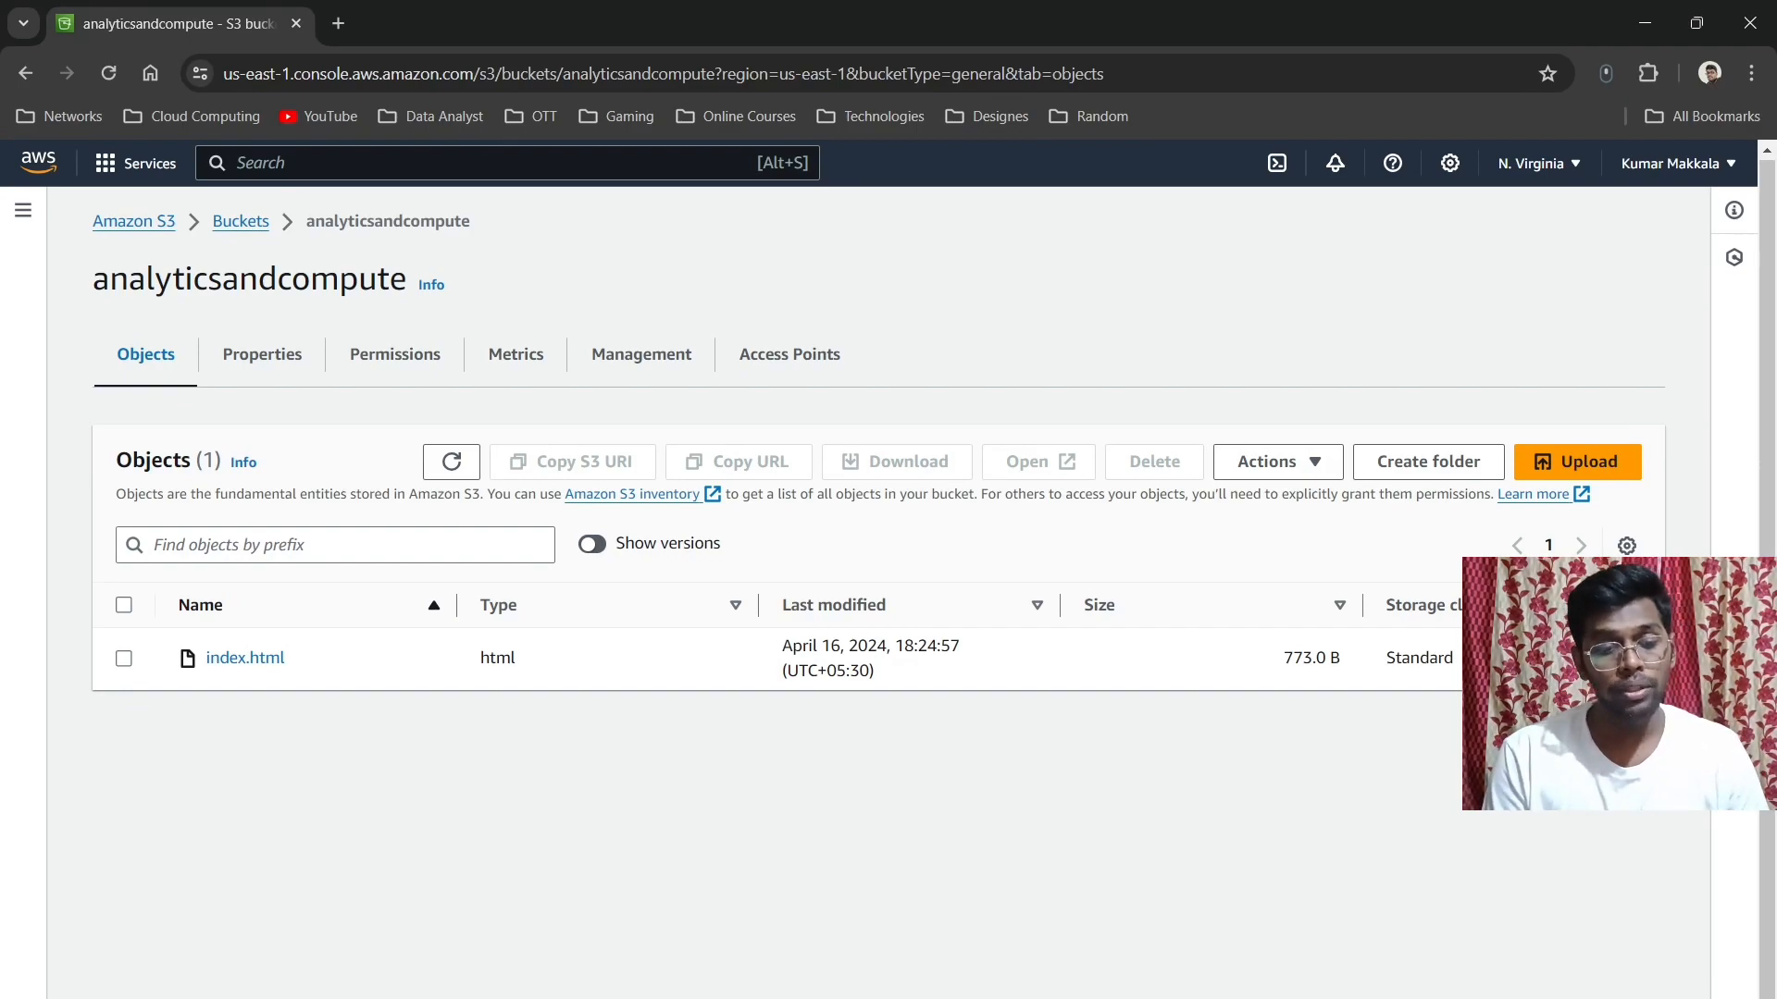
Step: Open the uploaded index.html from the bucket's object list to view the page, and close it again
{"action": "left_click", "coordinate": [124, 658]}
{"action": "left_click", "coordinate": [1039, 461]}
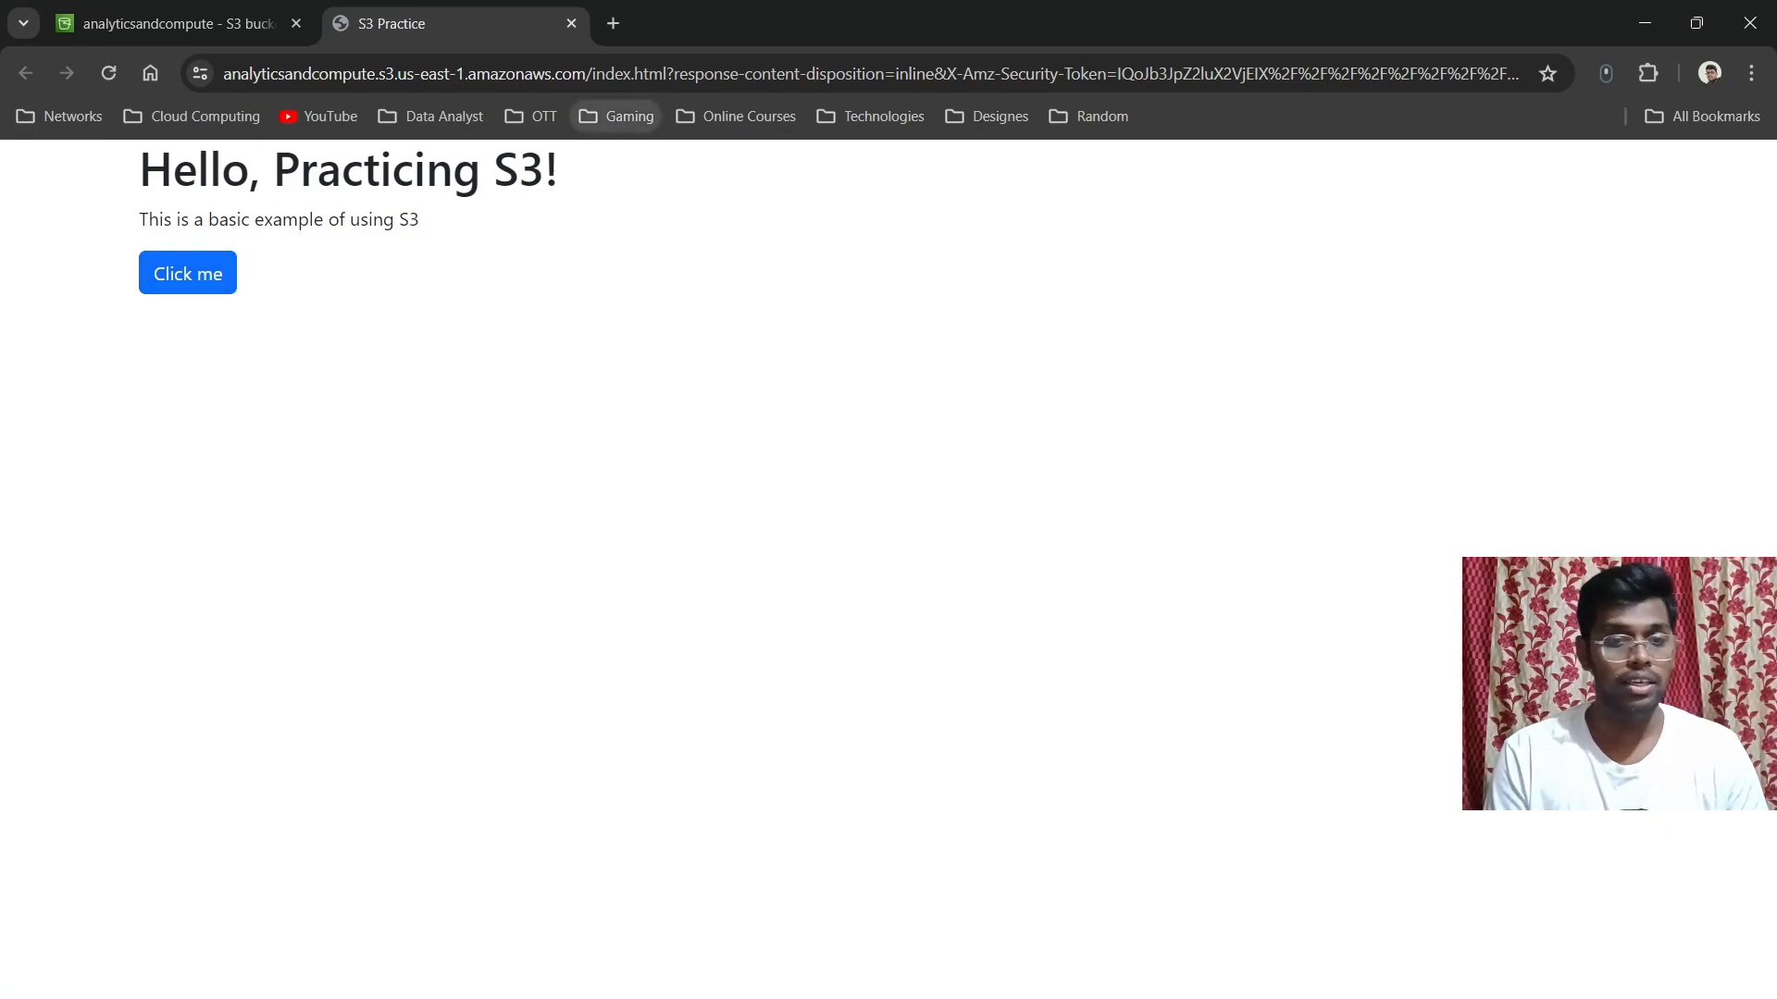
{"action": "left_click", "coordinate": [571, 24]}
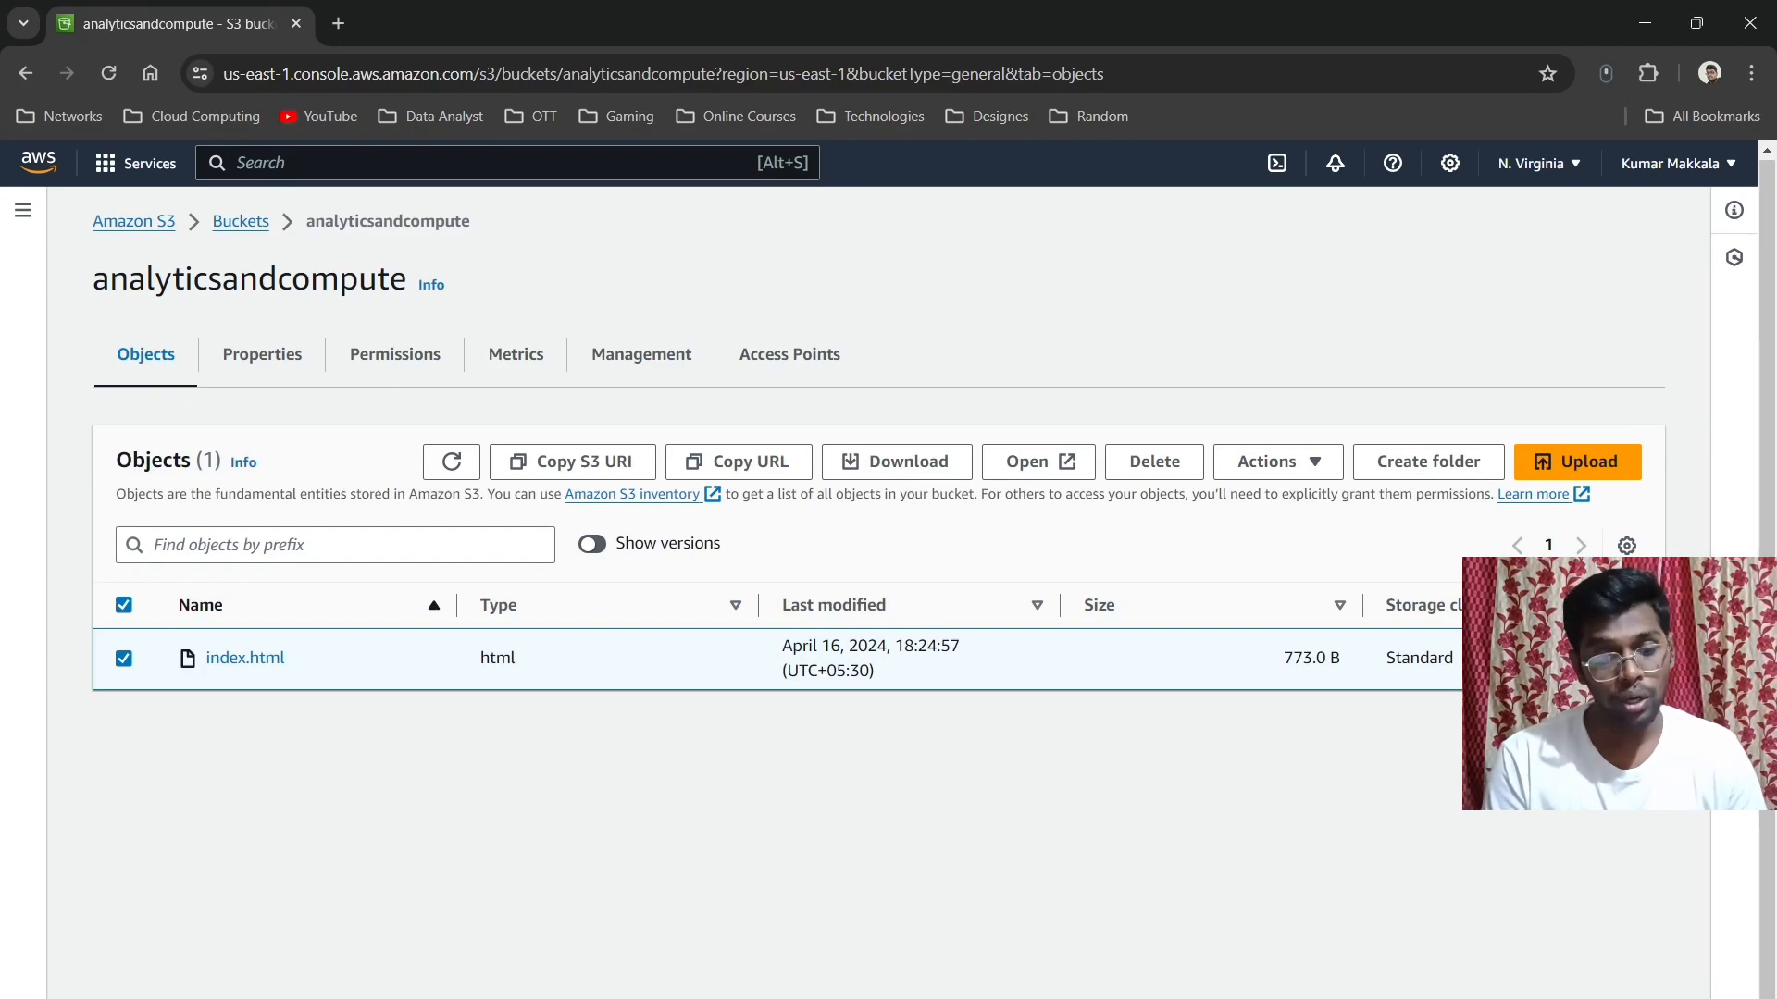
Step: Check public access to index.html by opening its object URL in a new browser tab, and close that tab
{"action": "left_click", "coordinate": [246, 658]}
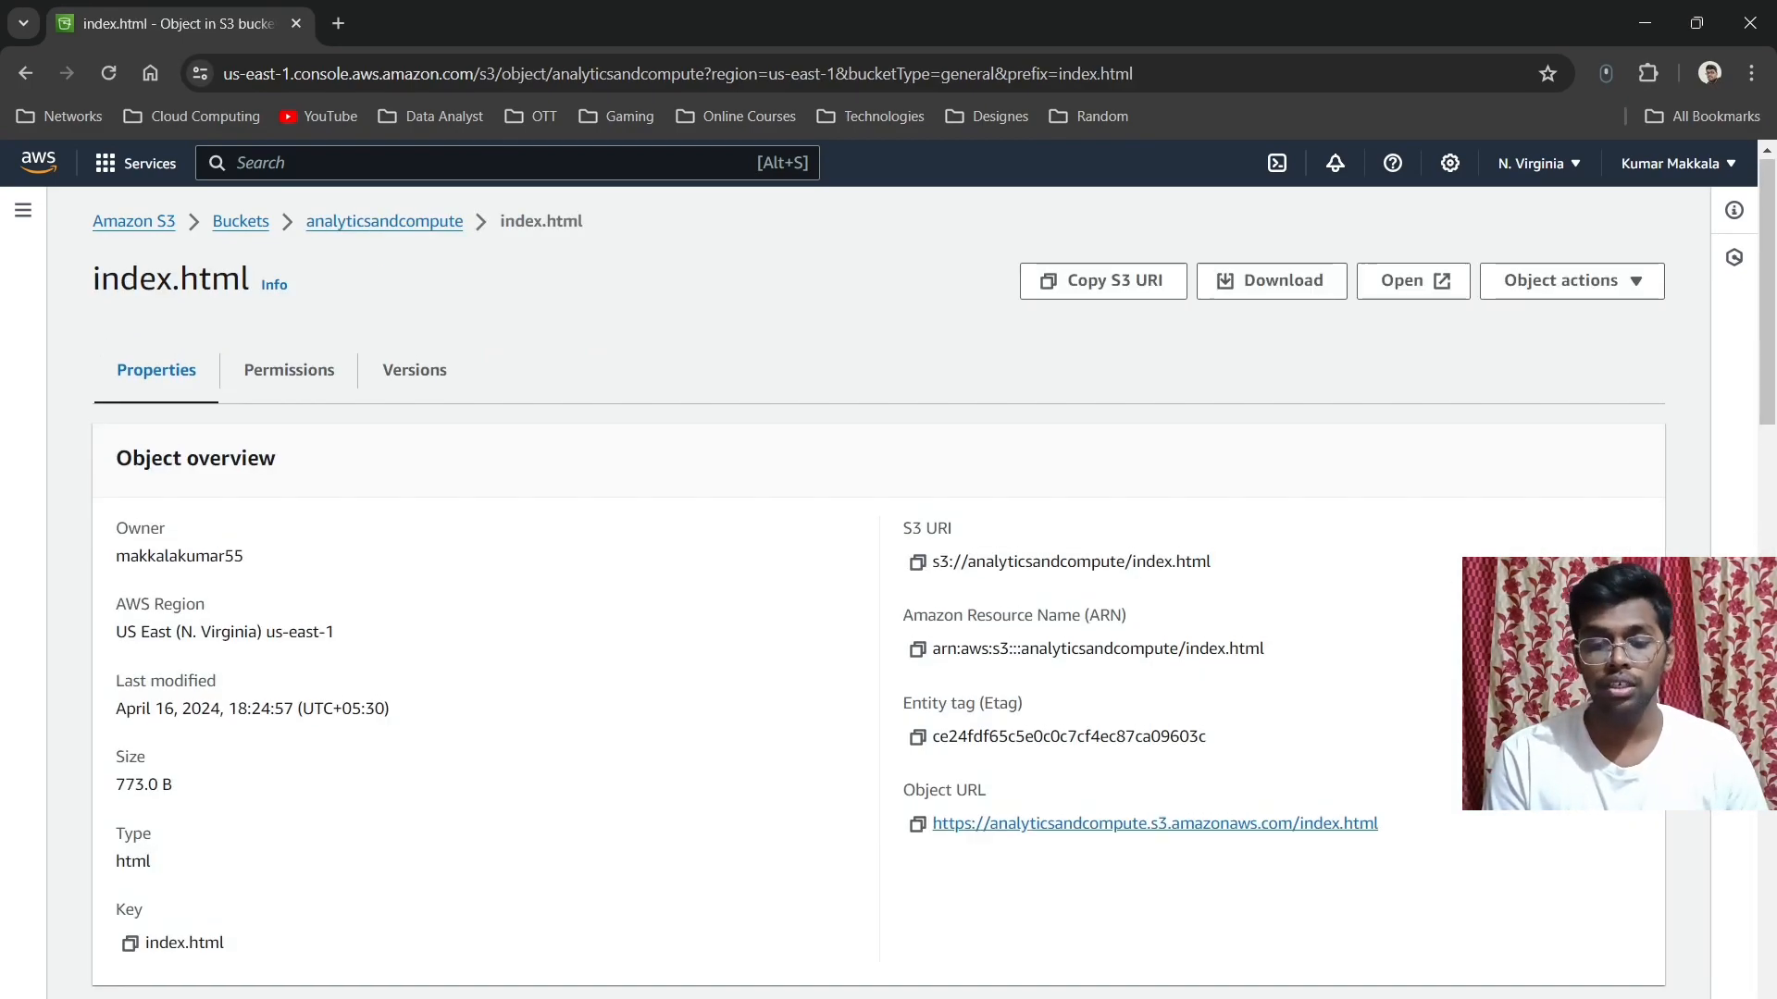
{"action": "right_click", "coordinate": [1152, 823]}
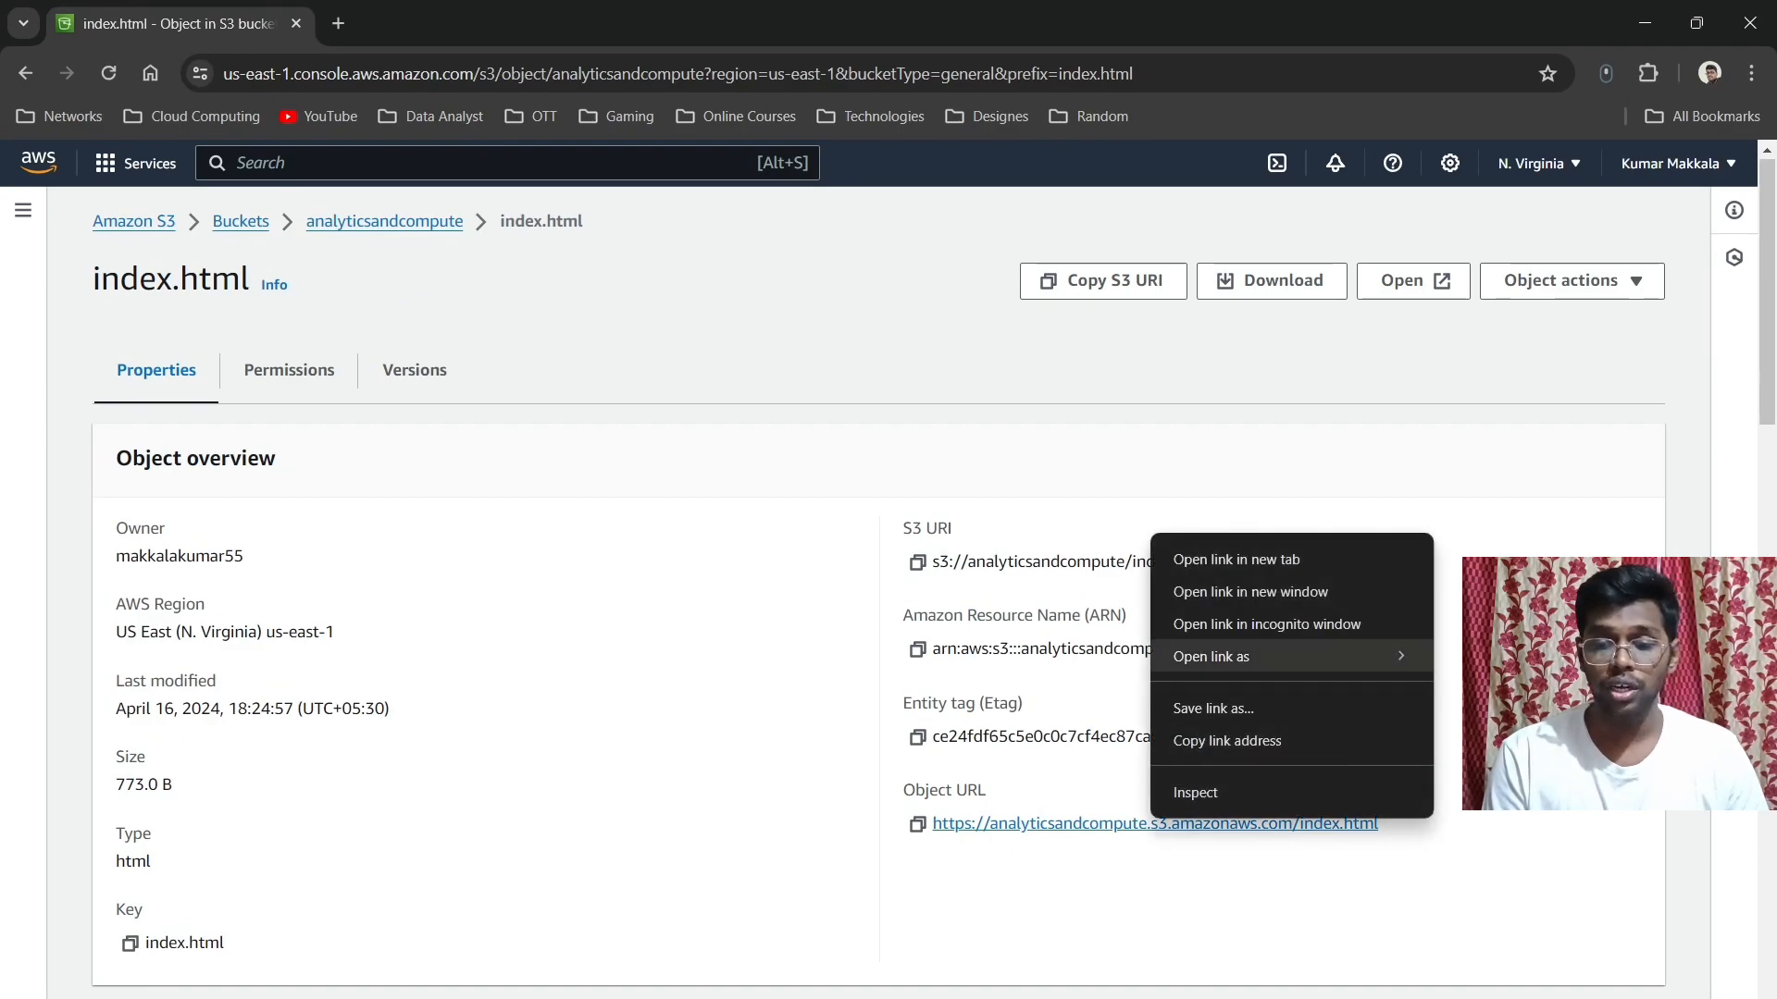
{"action": "left_click", "coordinate": [1237, 559]}
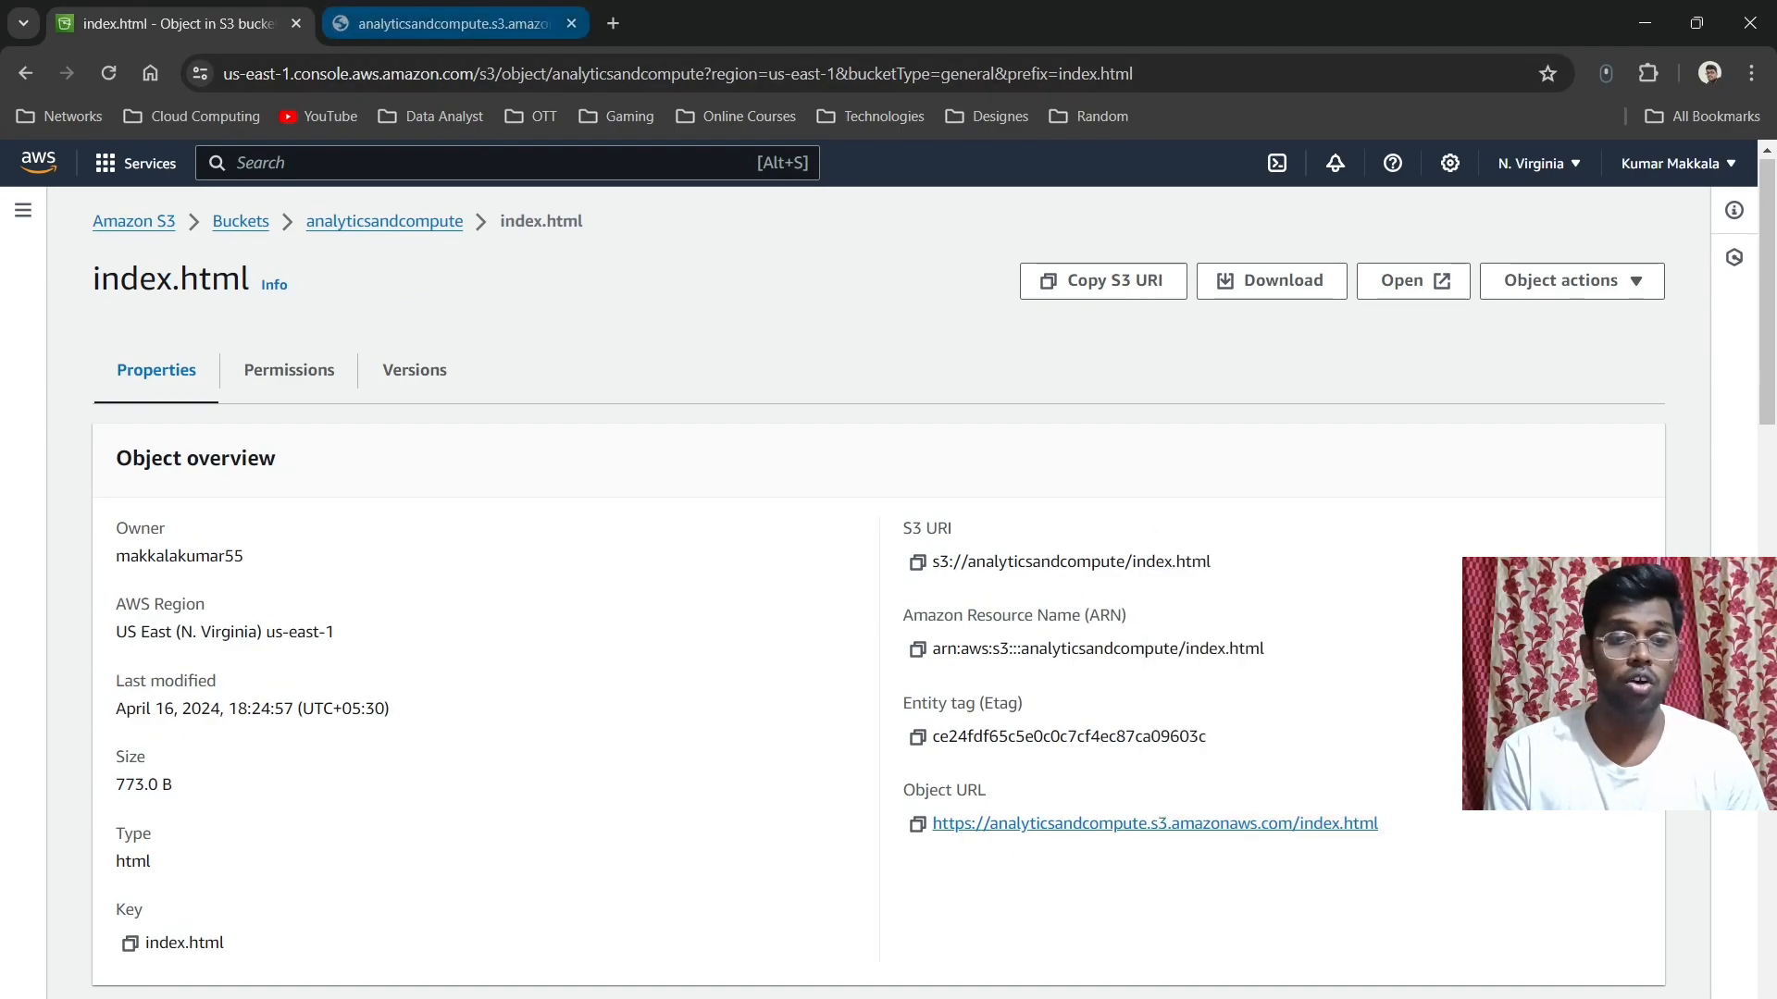
{"action": "left_click", "coordinate": [453, 23]}
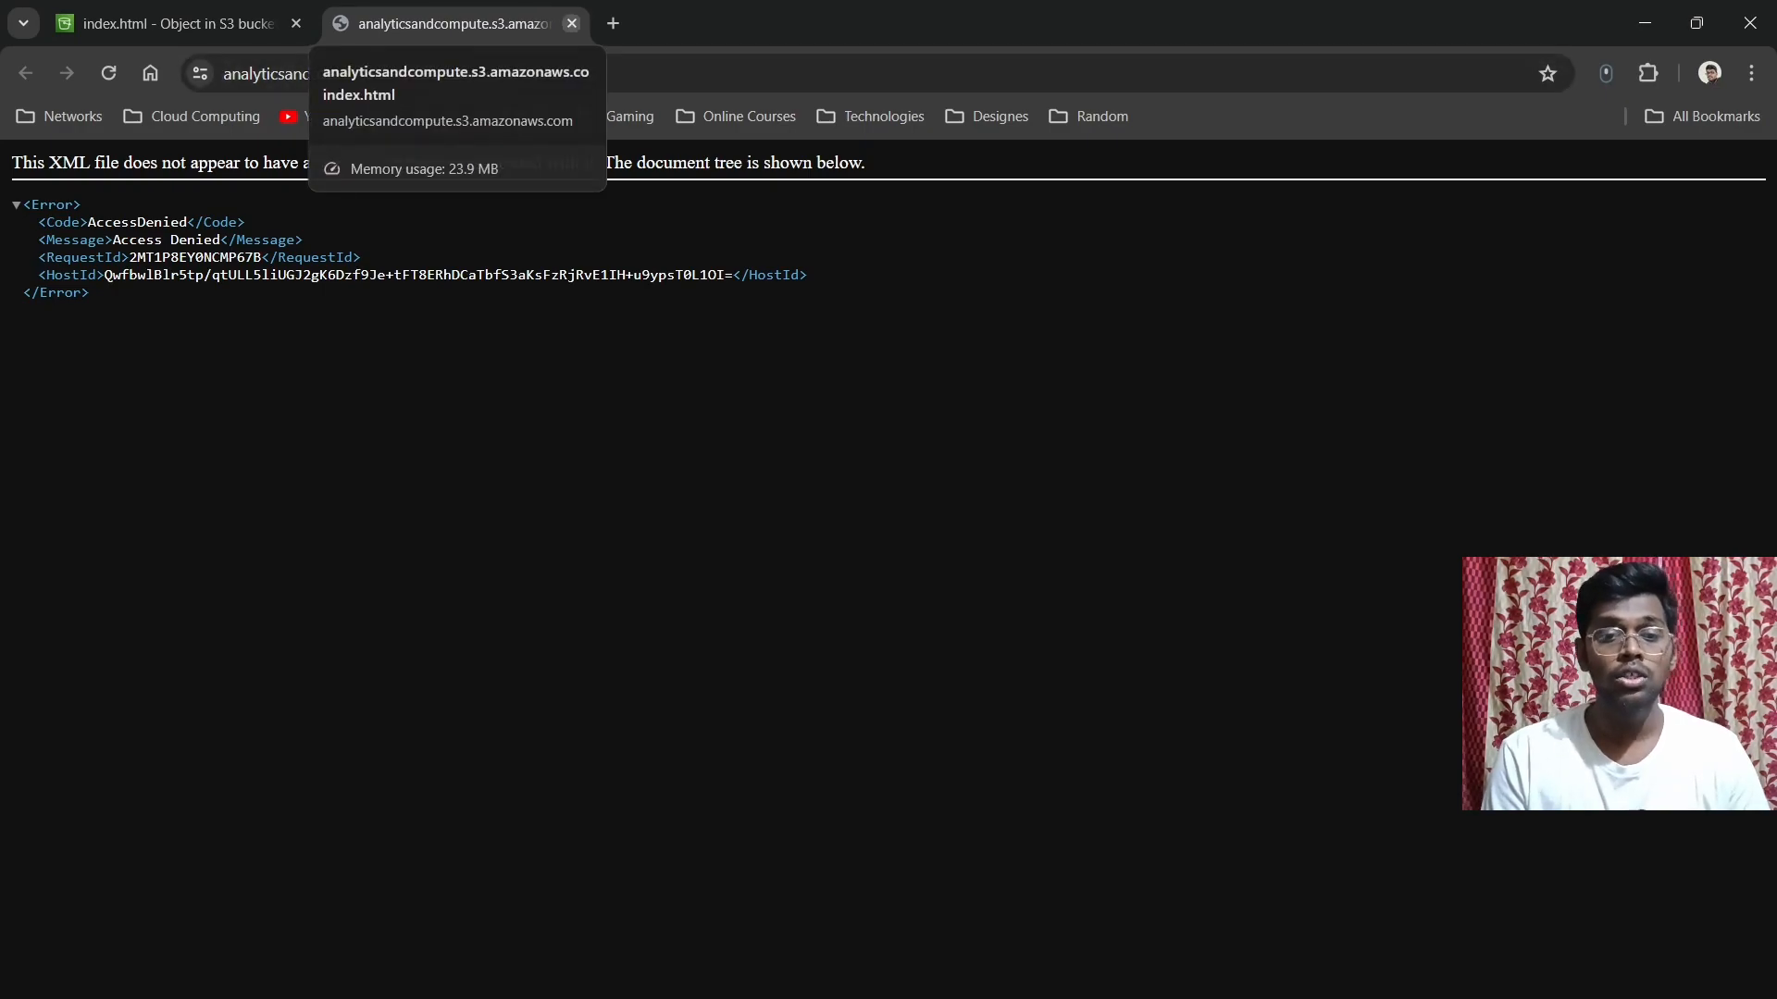
{"action": "left_click", "coordinate": [571, 23]}
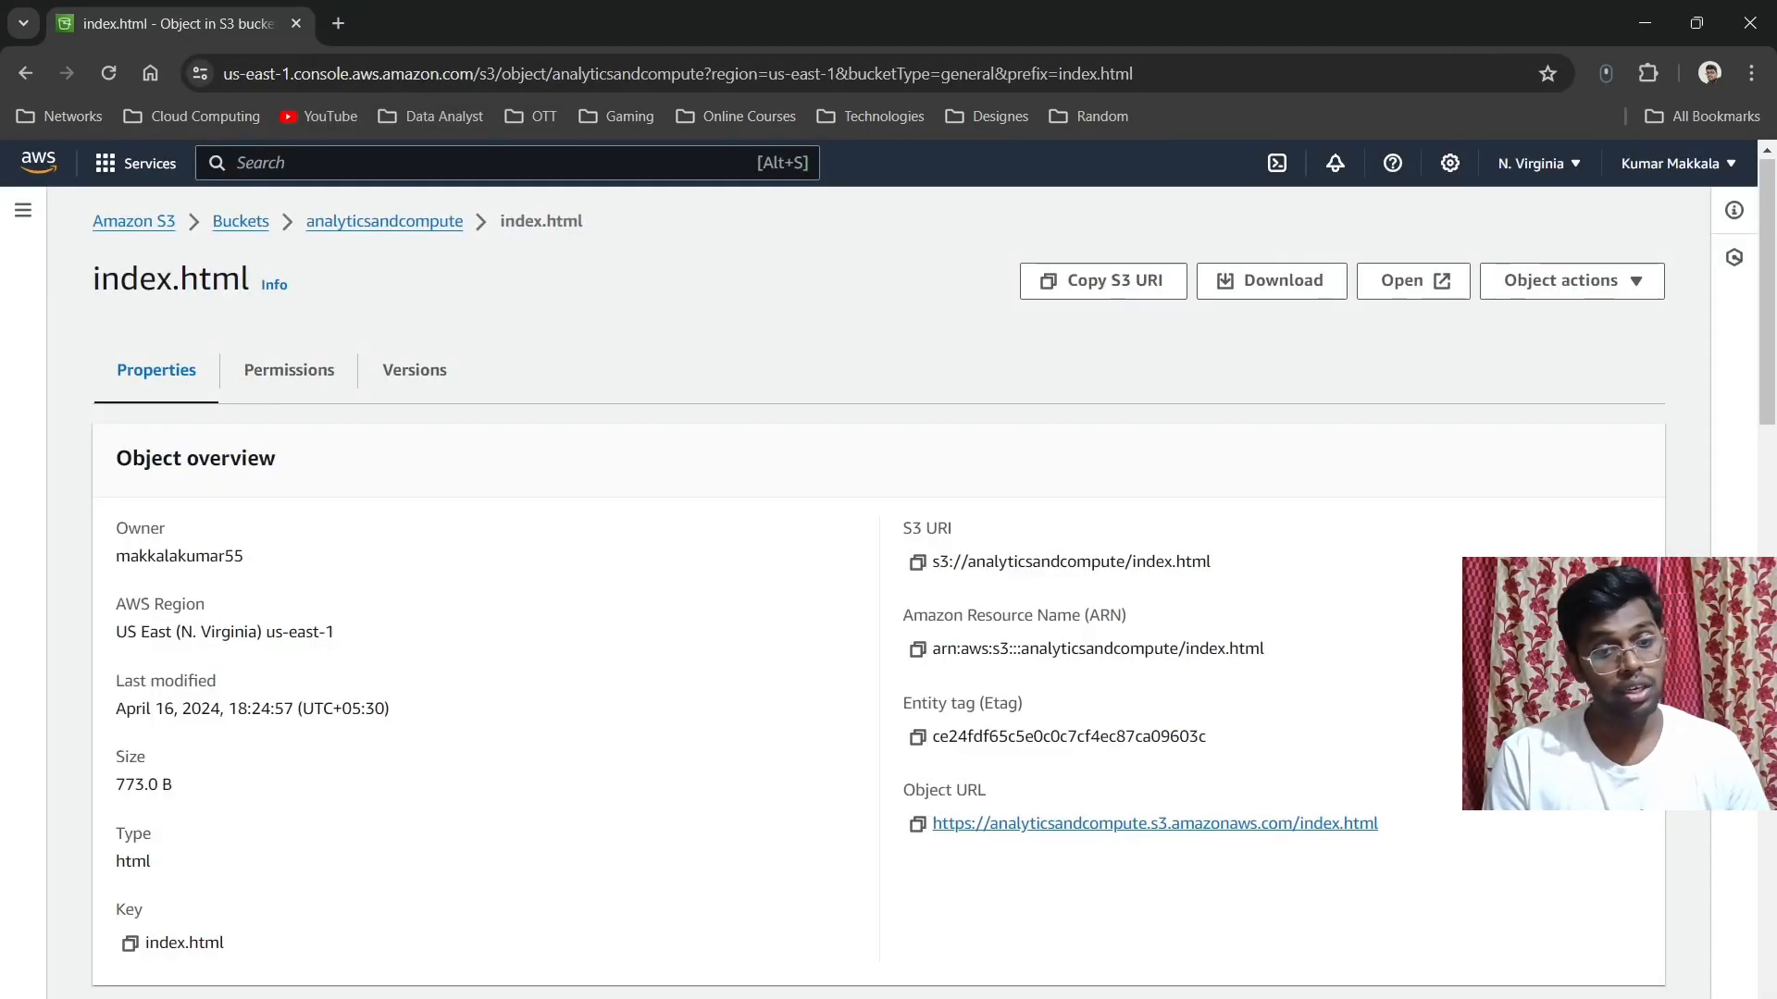
Step: Turn off Block all public access in the analyticsandcompute bucket's permissions, save the change and enter confirm to approve it
{"action": "left_click", "coordinate": [384, 221]}
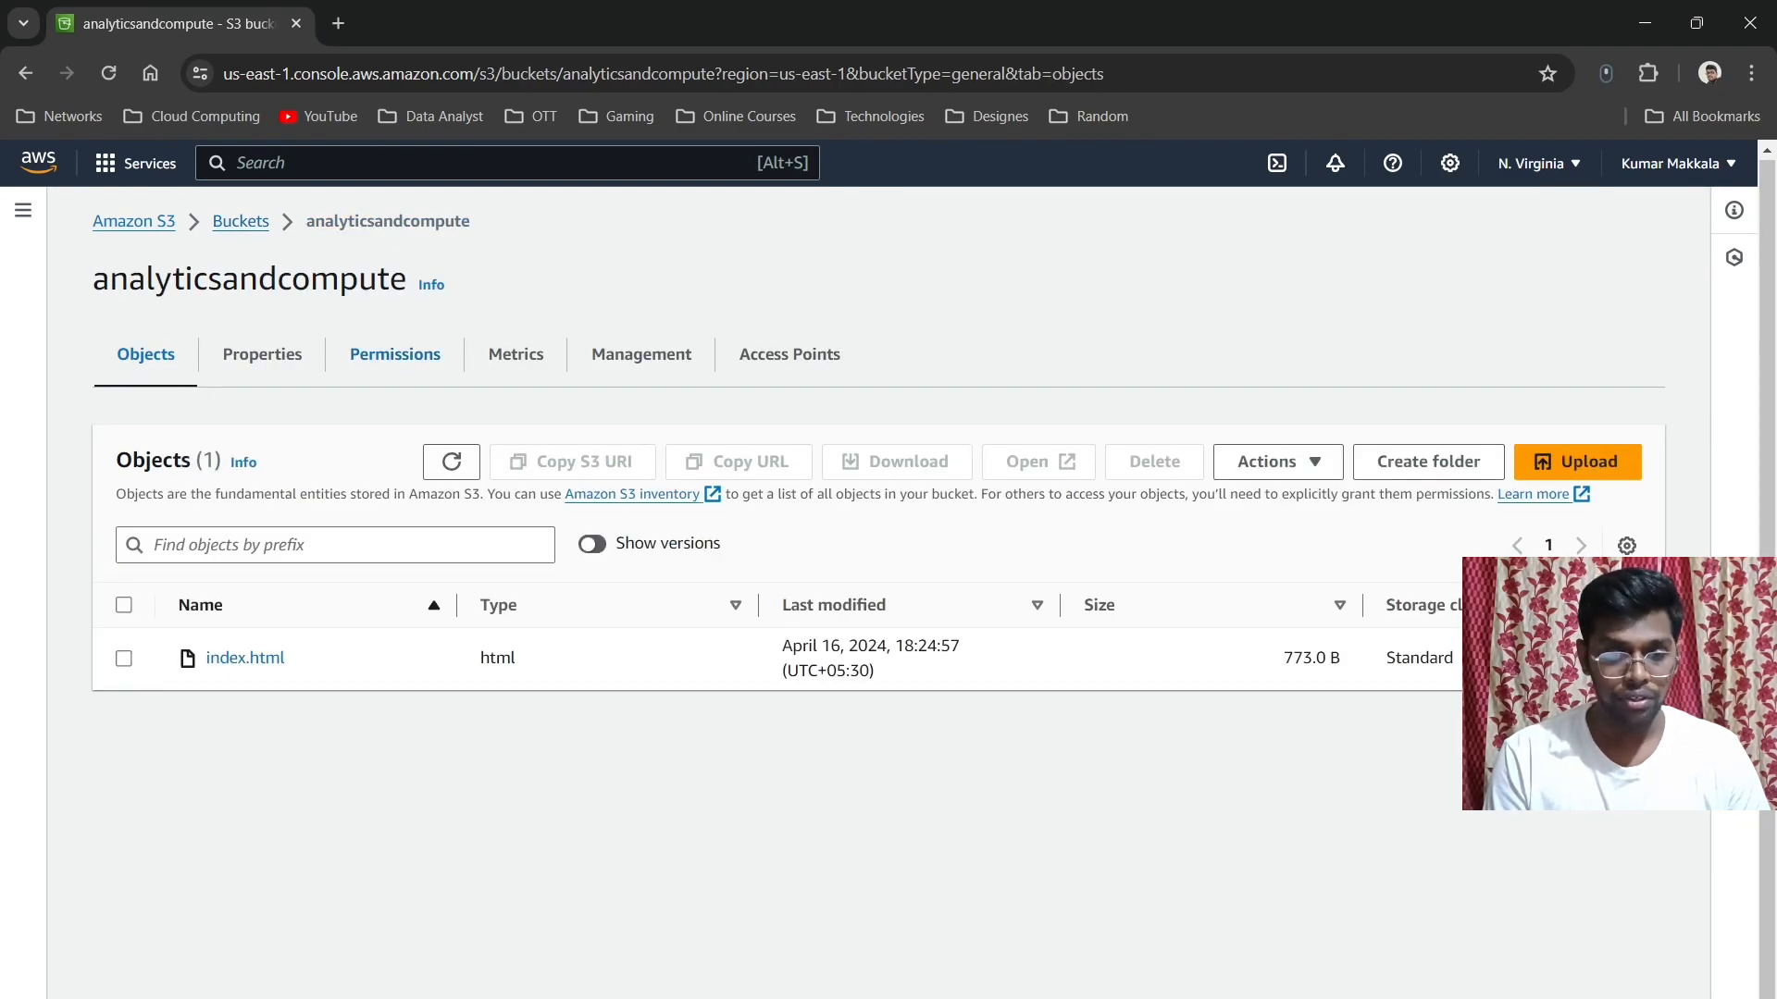
{"action": "left_click", "coordinate": [395, 354]}
{"action": "scroll", "coordinate": [879, 593], "scroll_direction": "down", "scroll_amount": 4}
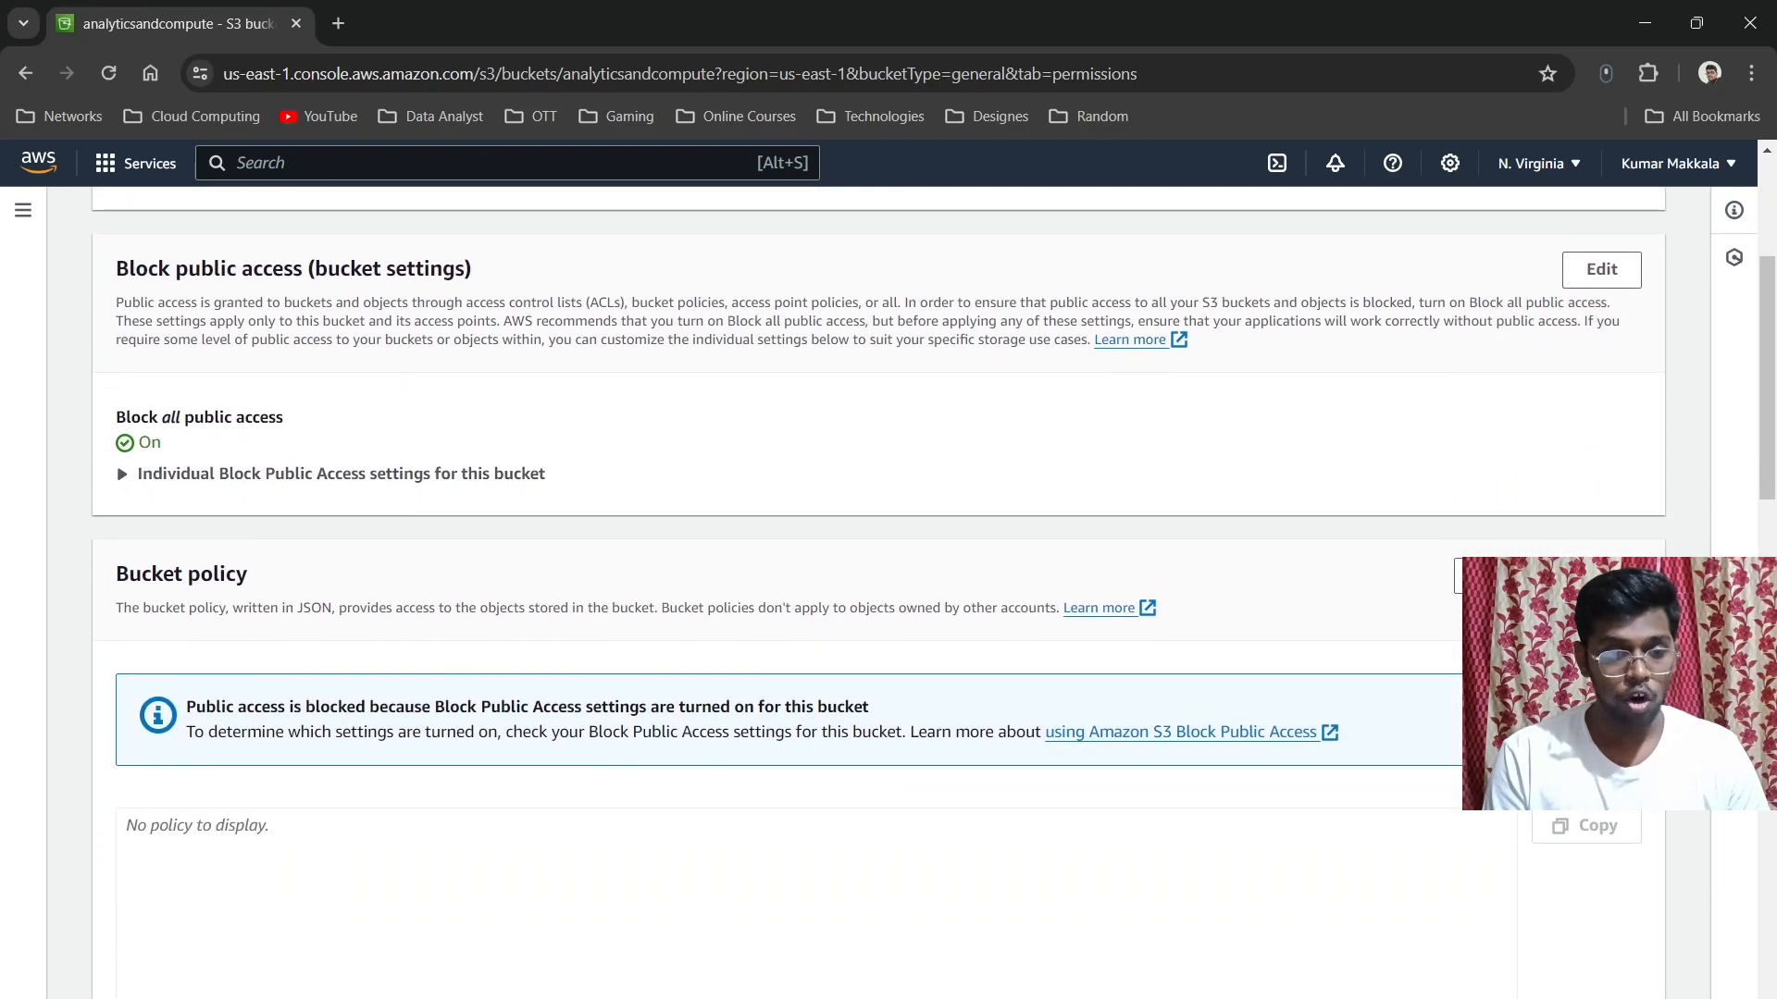
{"action": "left_click", "coordinate": [1602, 269]}
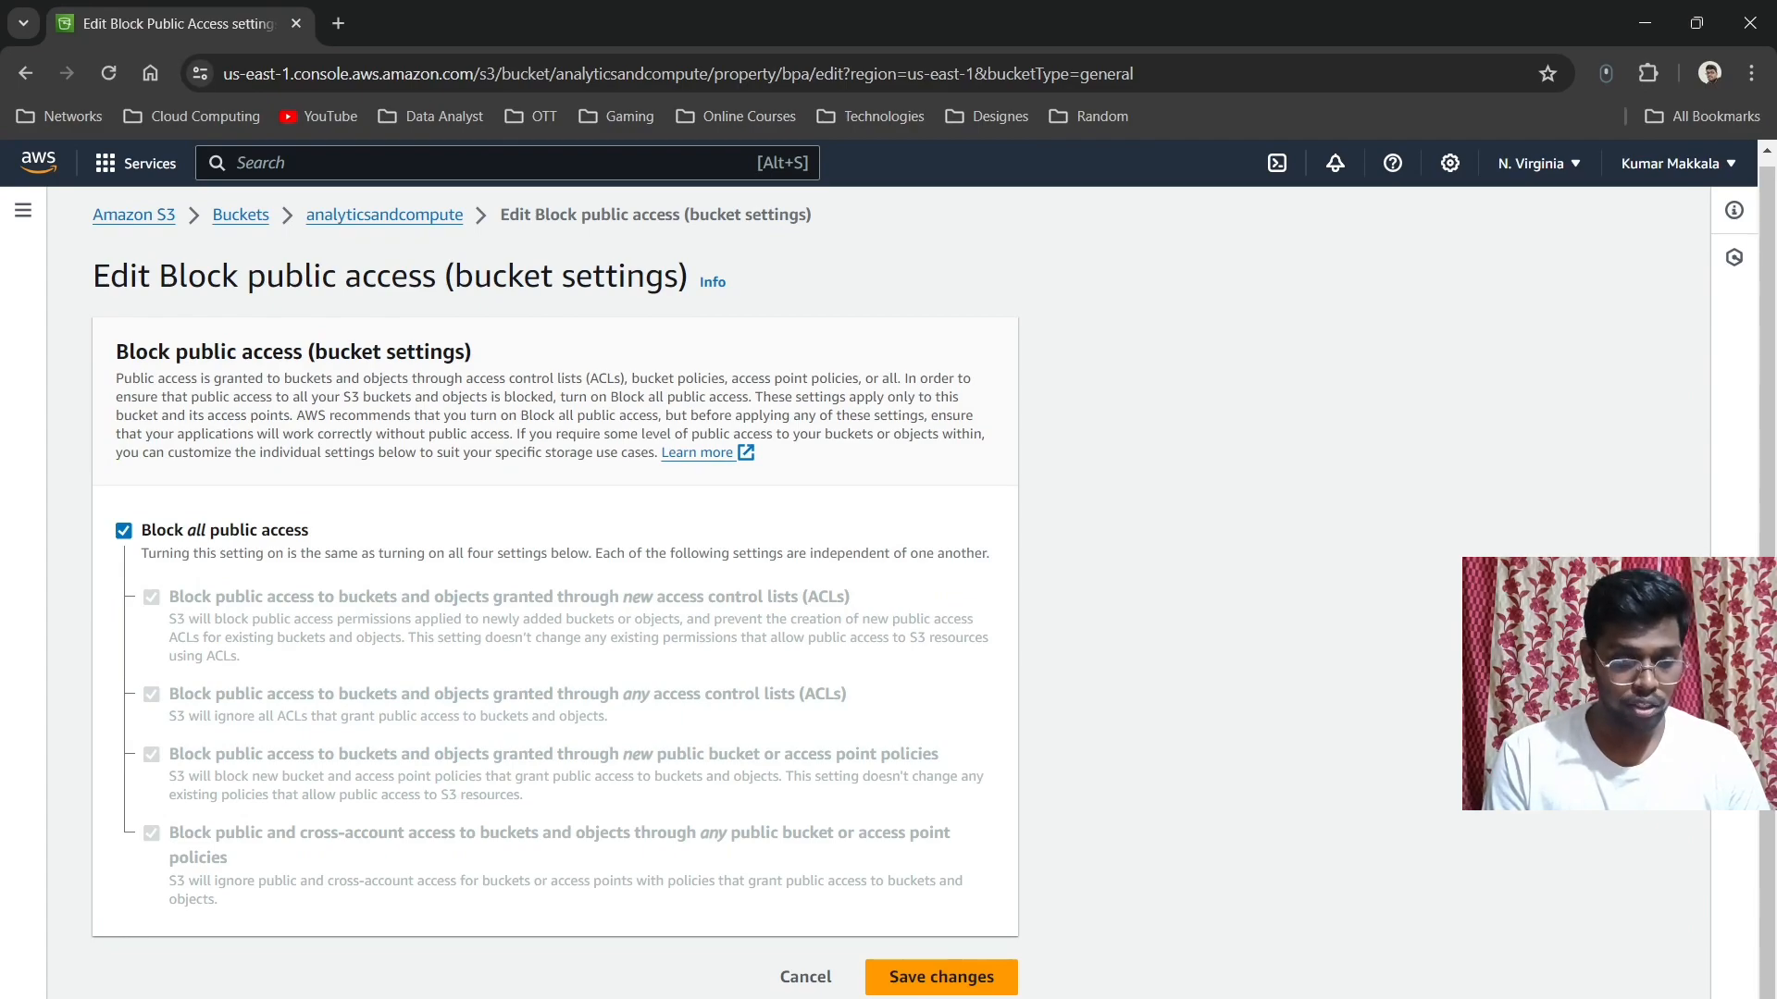
{"action": "left_click", "coordinate": [124, 530]}
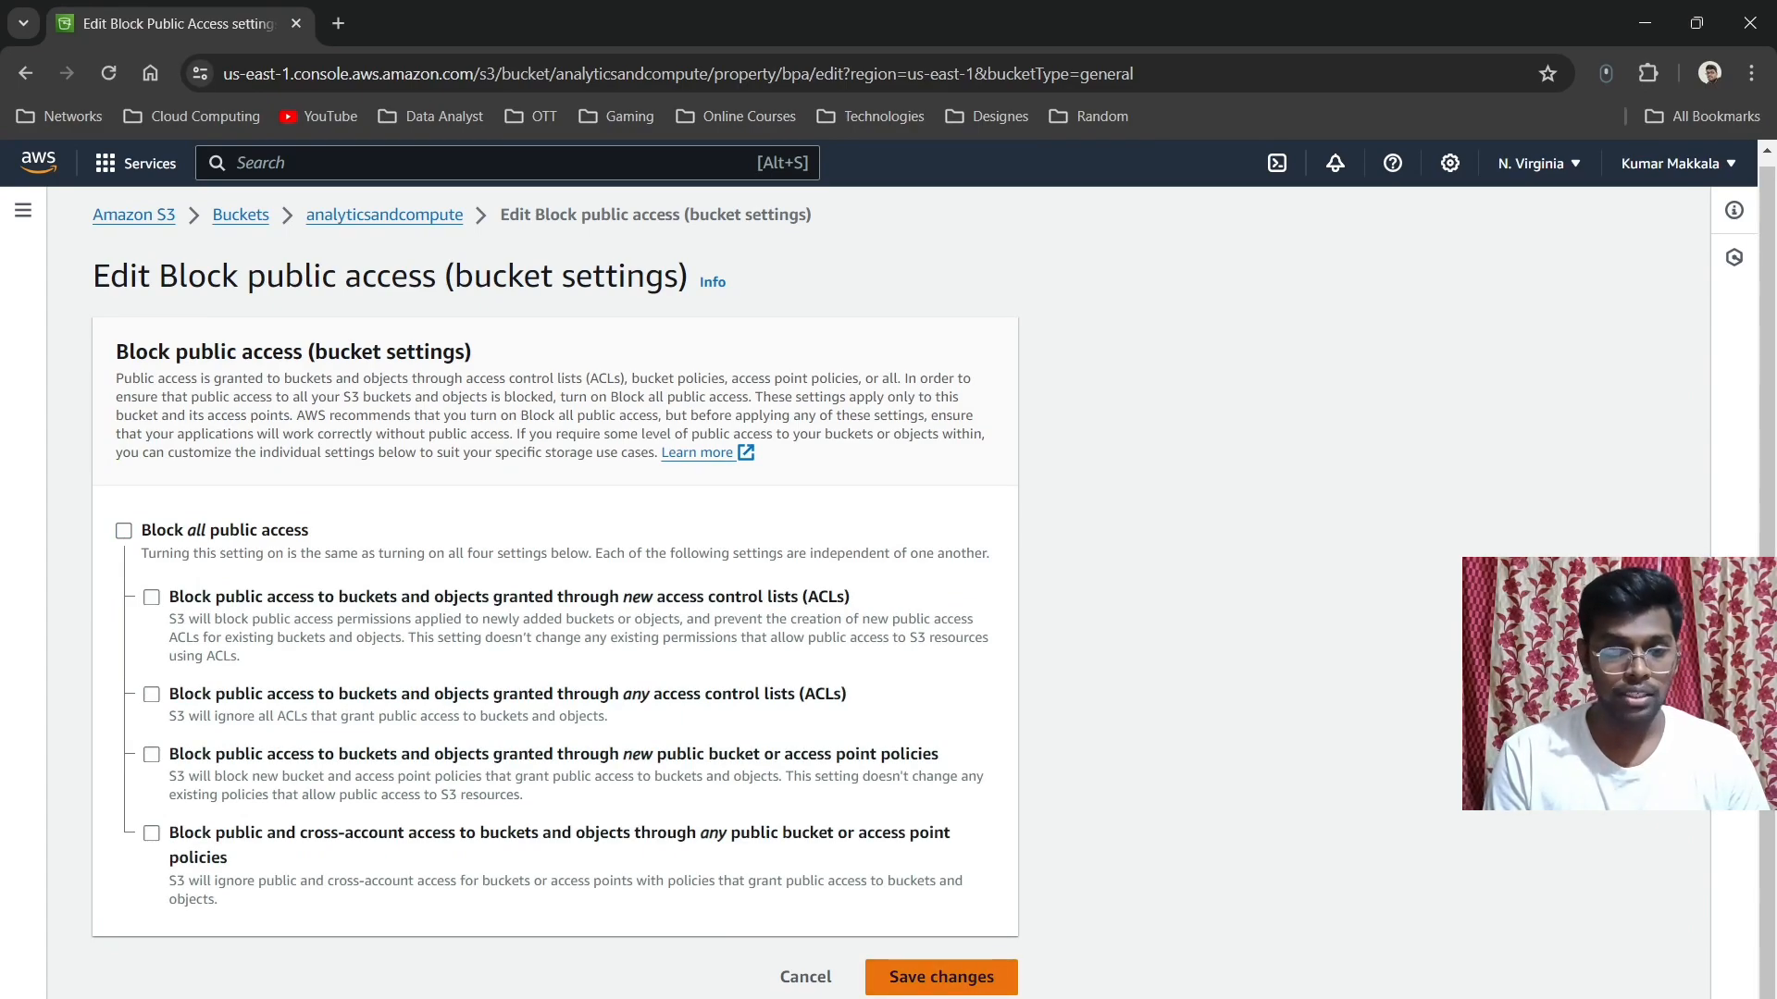
{"action": "left_click", "coordinate": [941, 977]}
{"action": "left_click", "coordinate": [889, 680]}
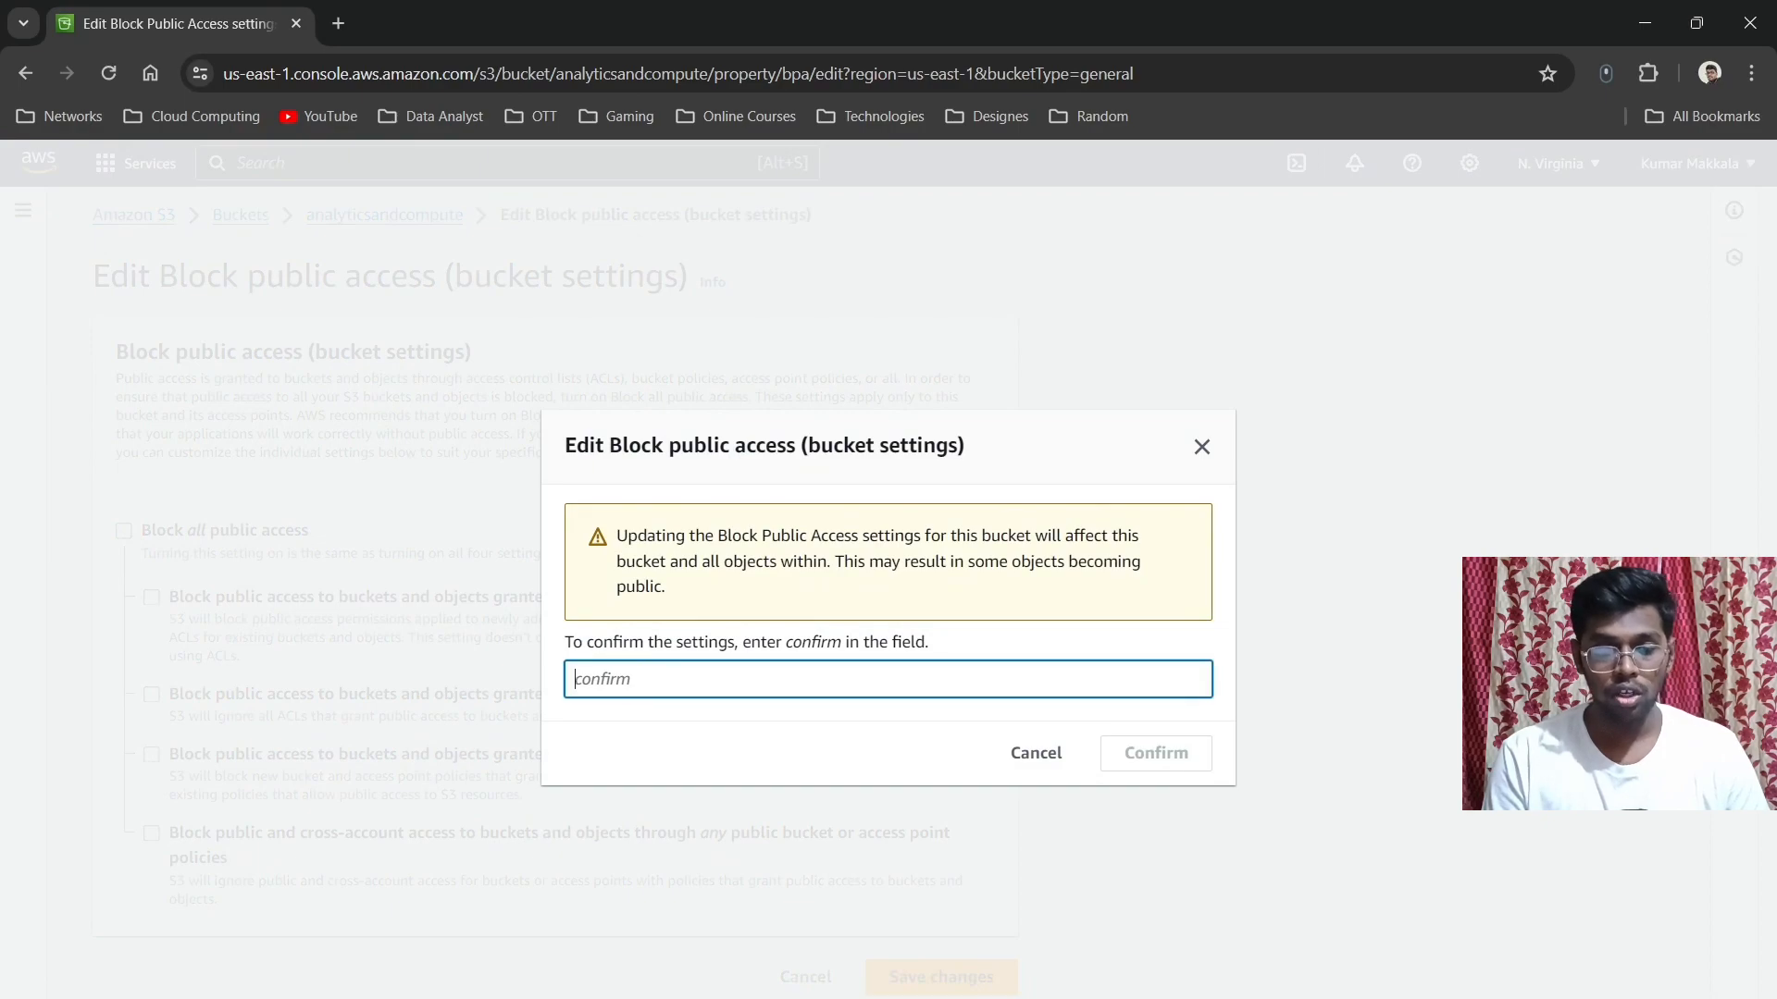
{"action": "type", "text": "confirm"}
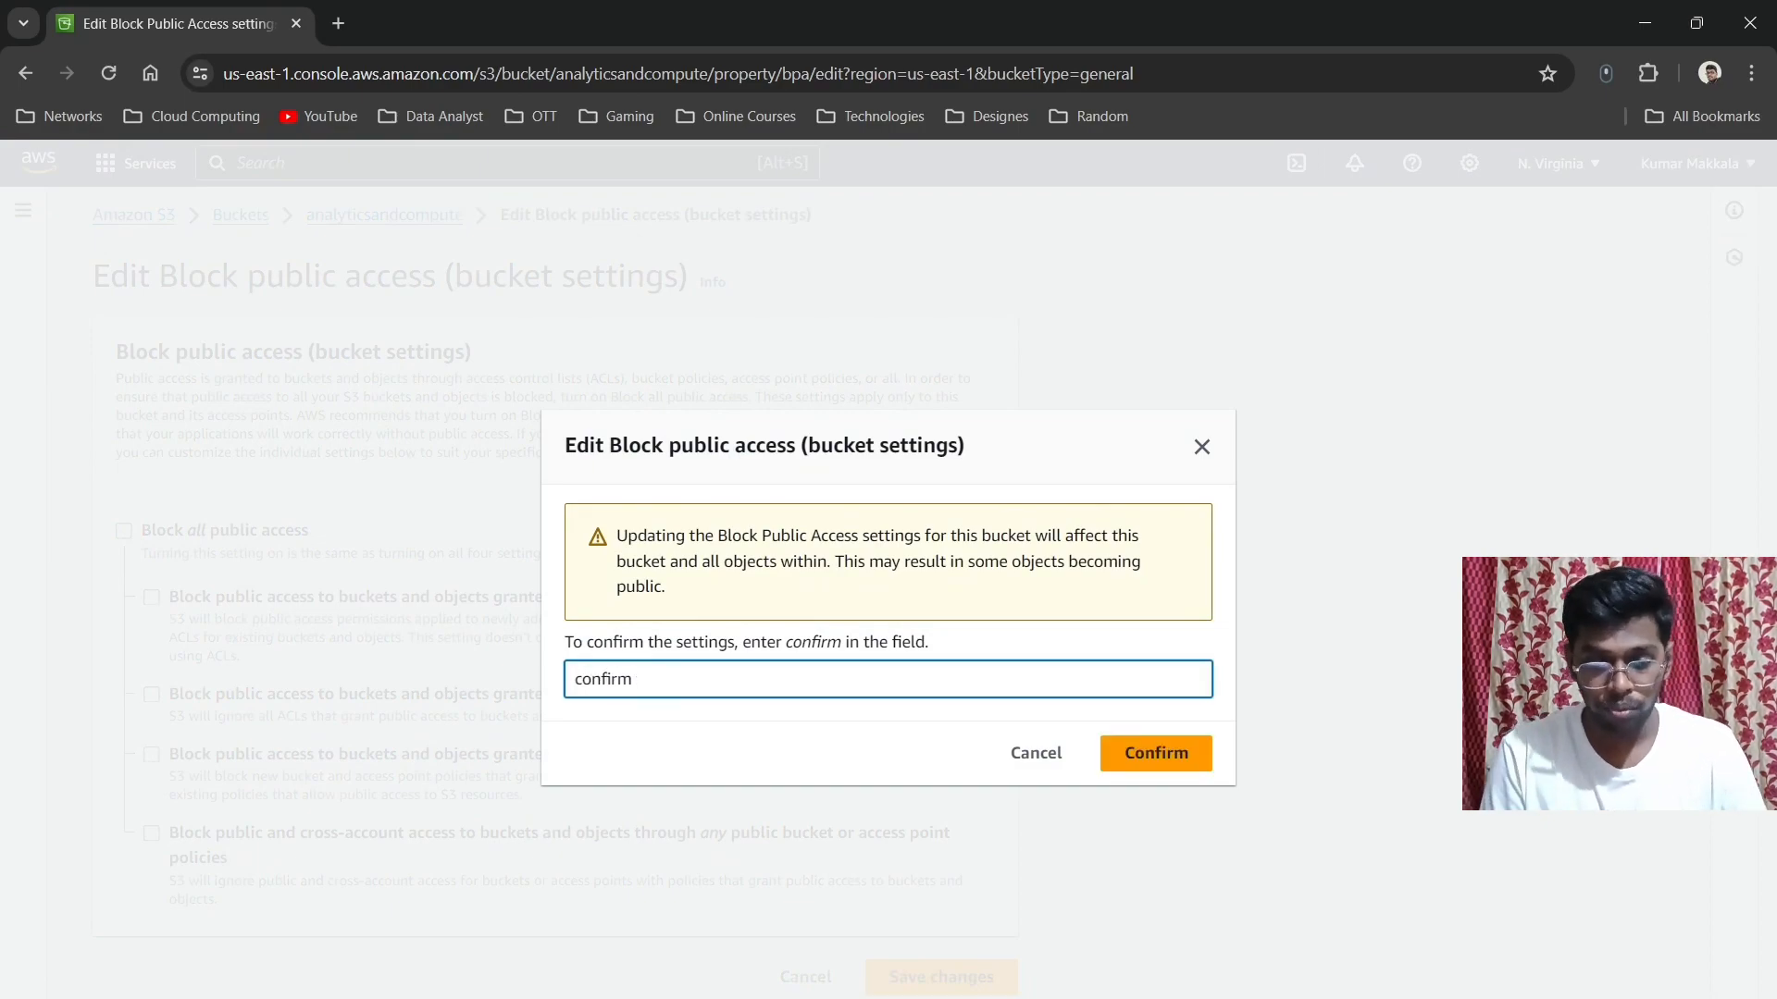
{"action": "key", "text": "Return"}
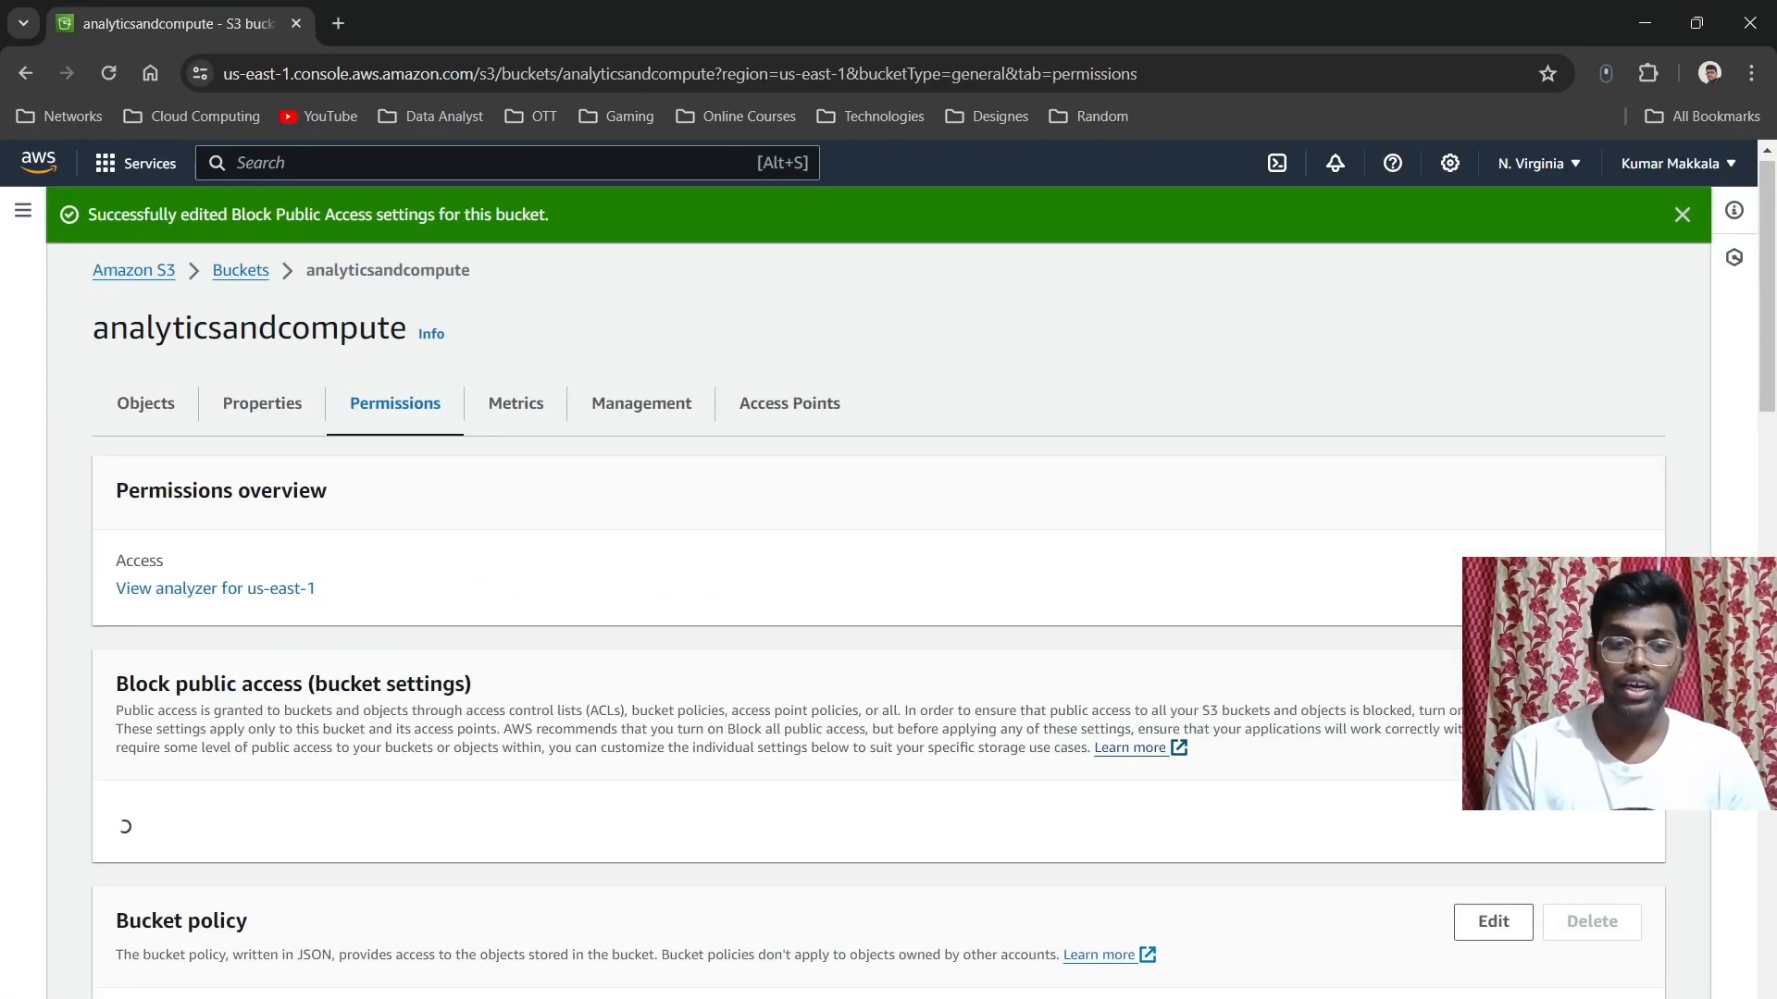
{"action": "scroll", "coordinate": [879, 601], "scroll_direction": "down", "scroll_amount": 4}
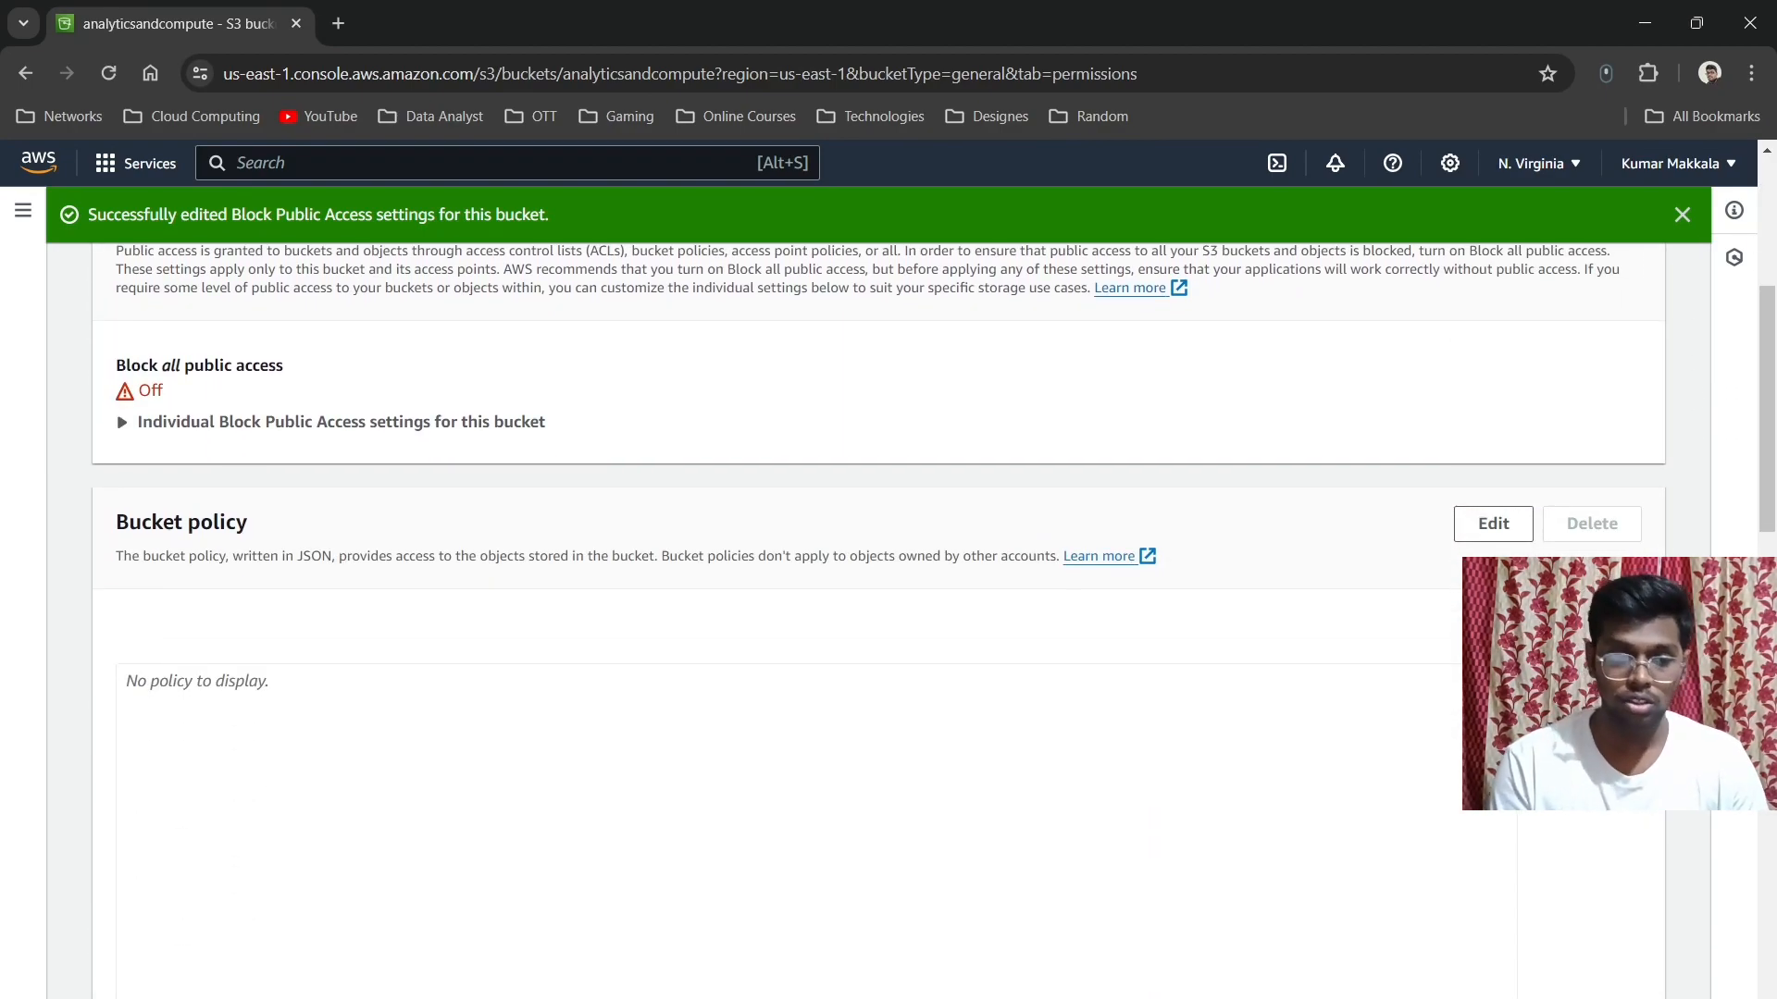
{"action": "scroll", "coordinate": [879, 602], "scroll_direction": "down", "scroll_amount": 3}
{"action": "scroll", "coordinate": [880, 601], "scroll_direction": "up", "scroll_amount": 2}
{"action": "left_click", "coordinate": [1493, 333]}
{"action": "scroll", "coordinate": [879, 555], "scroll_direction": "down", "scroll_amount": 5}
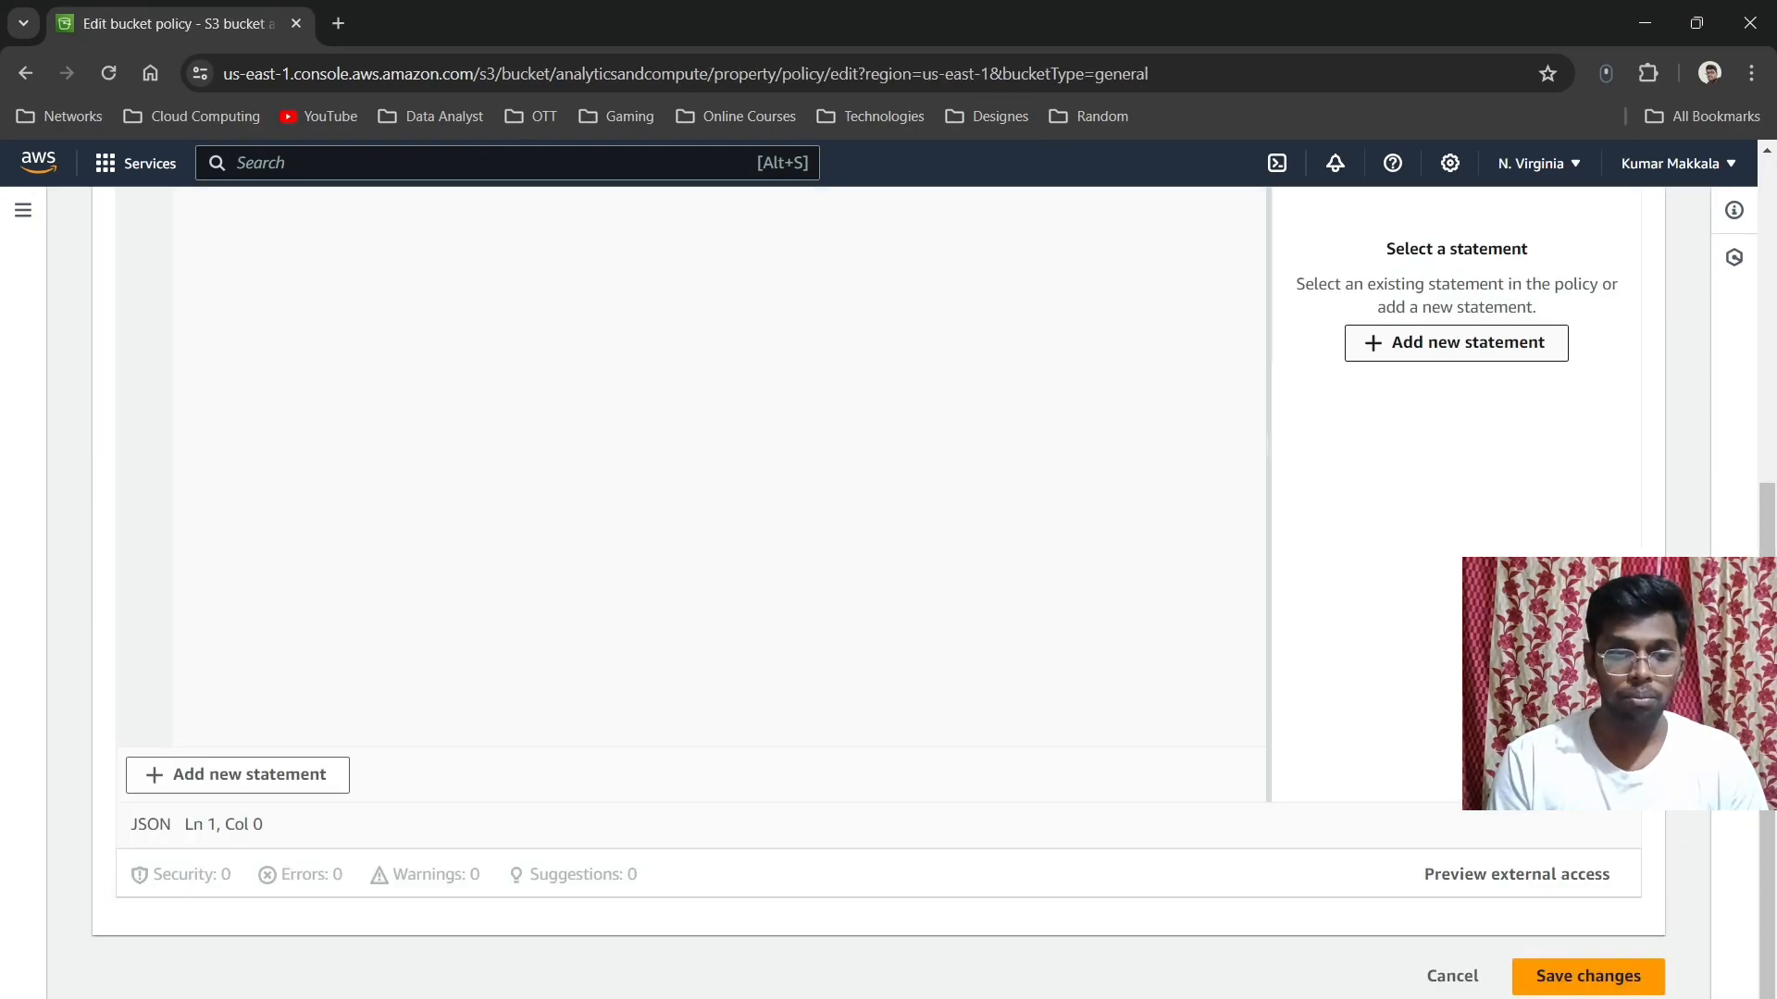
{"action": "scroll", "coordinate": [1471, 370], "scroll_direction": "up", "scroll_amount": 6}
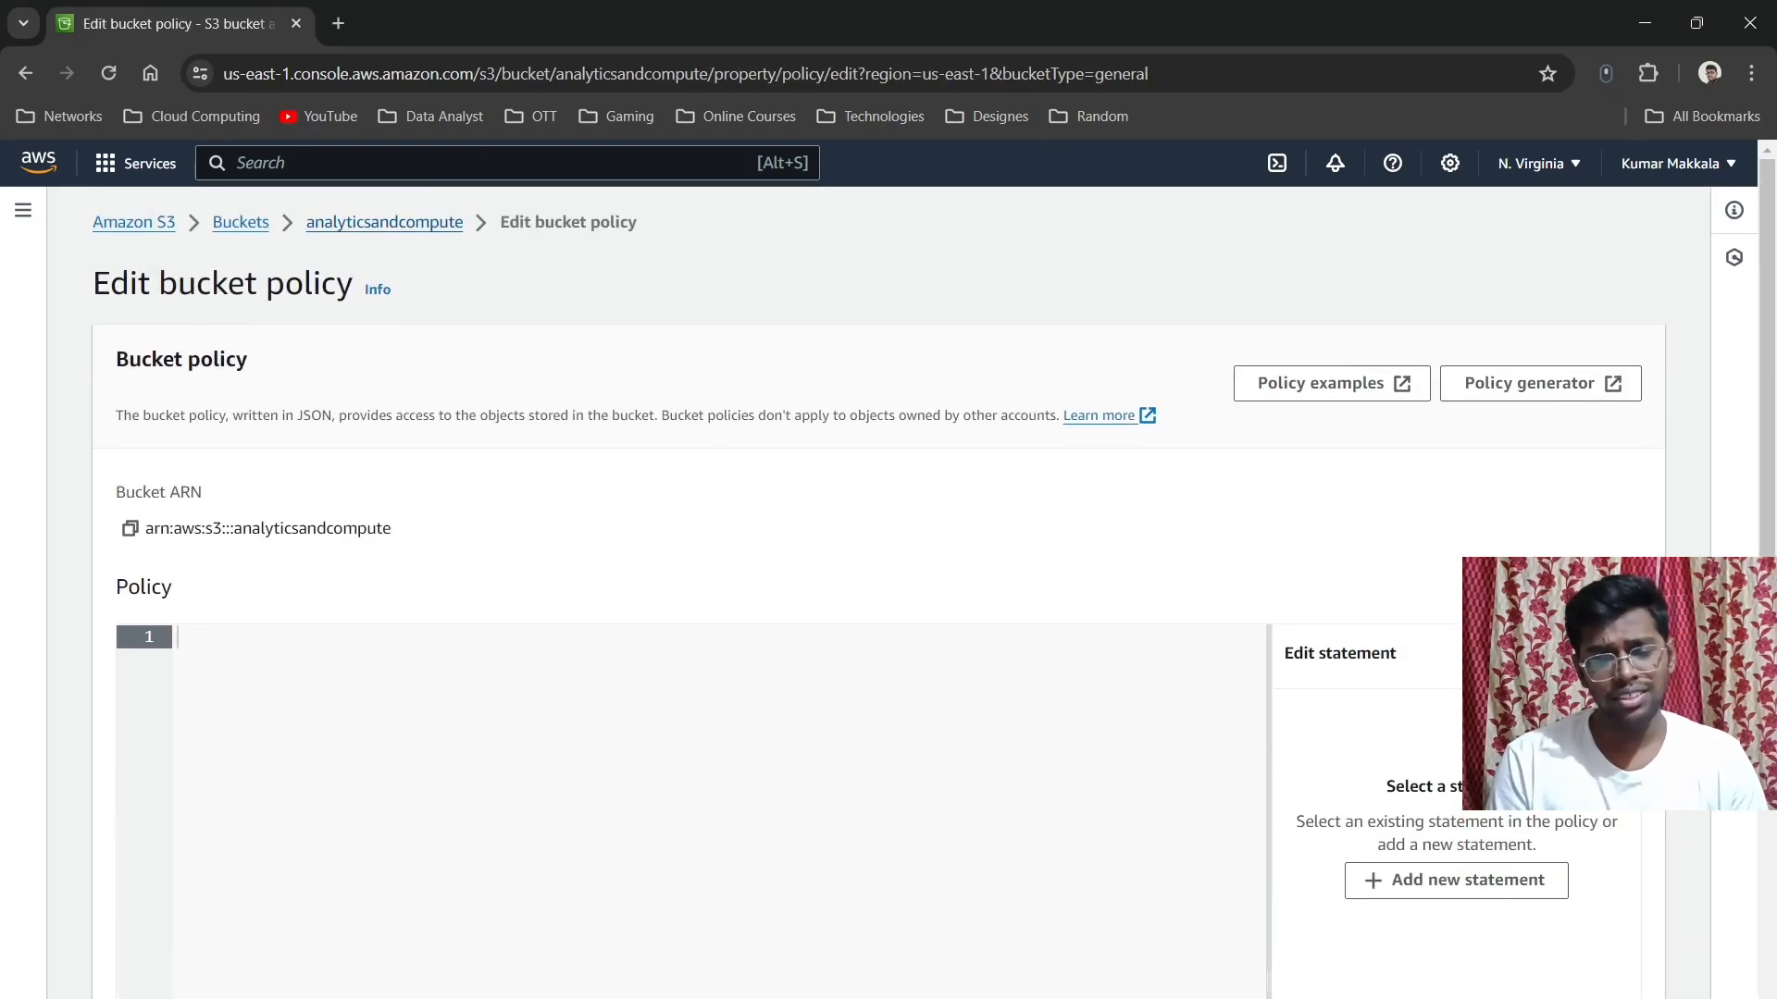
Step: Return to the bucket's object list, test public access to index.html in a new browser tab, and close that tab
{"action": "left_click", "coordinate": [384, 222]}
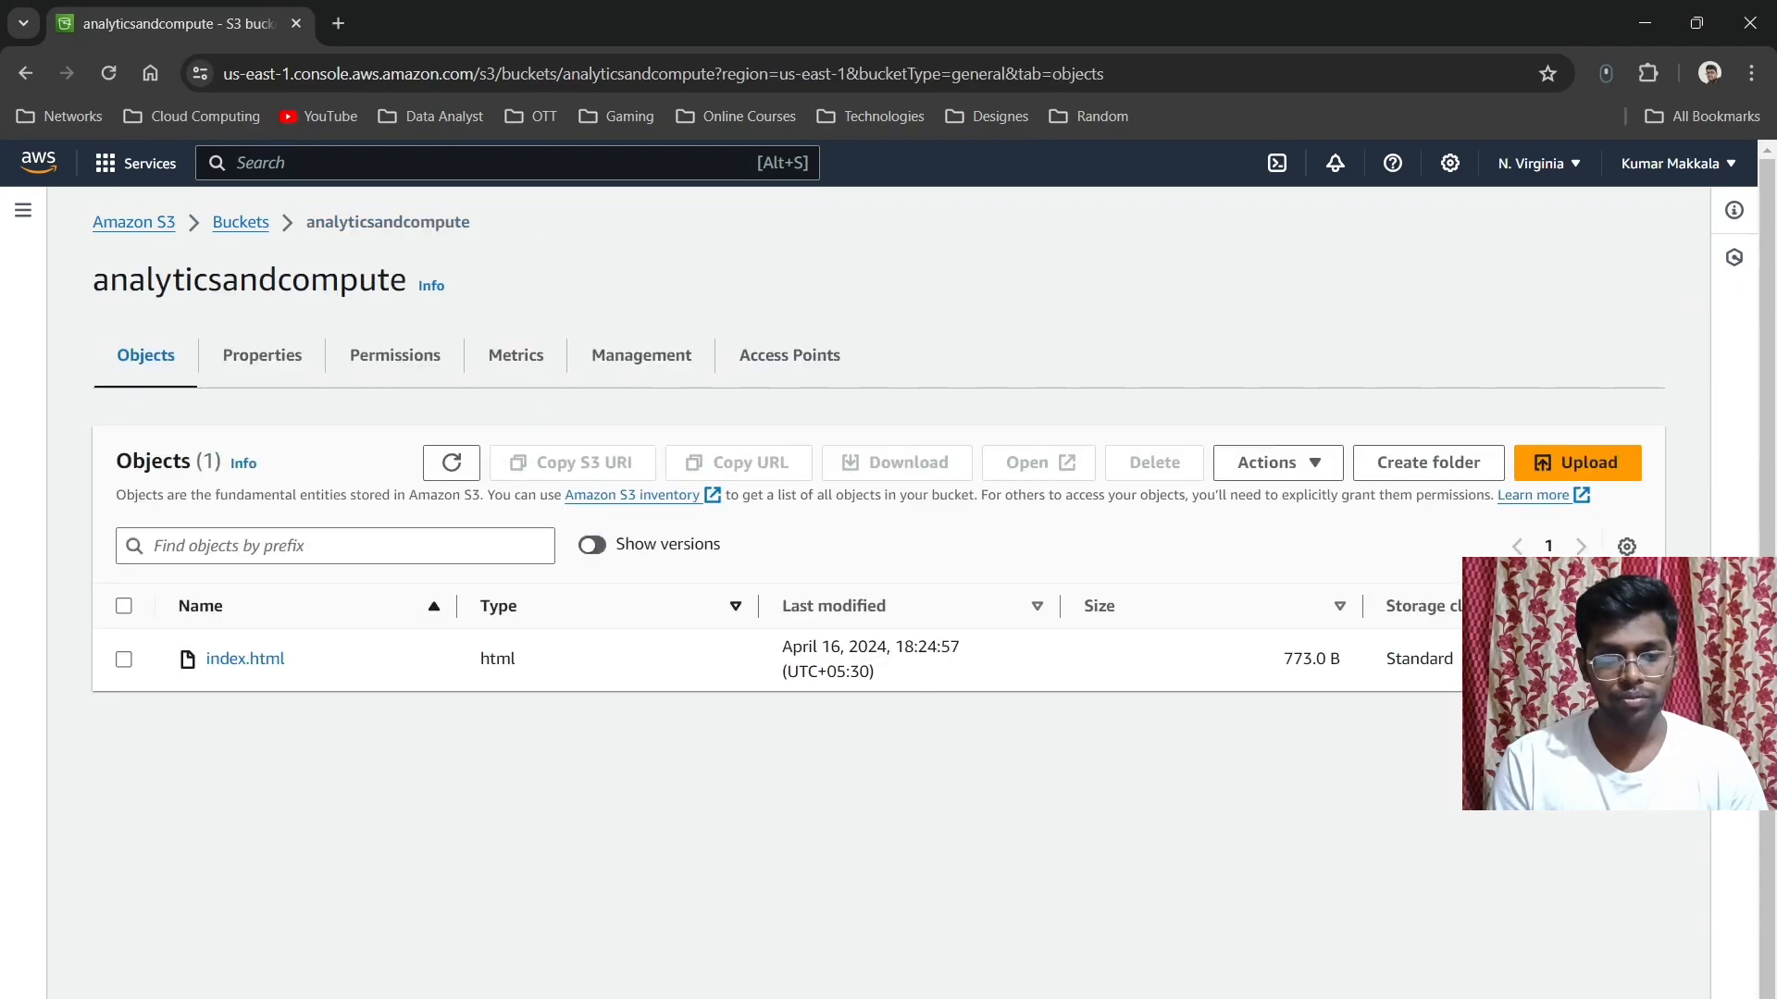
{"action": "right_click", "coordinate": [246, 655]}
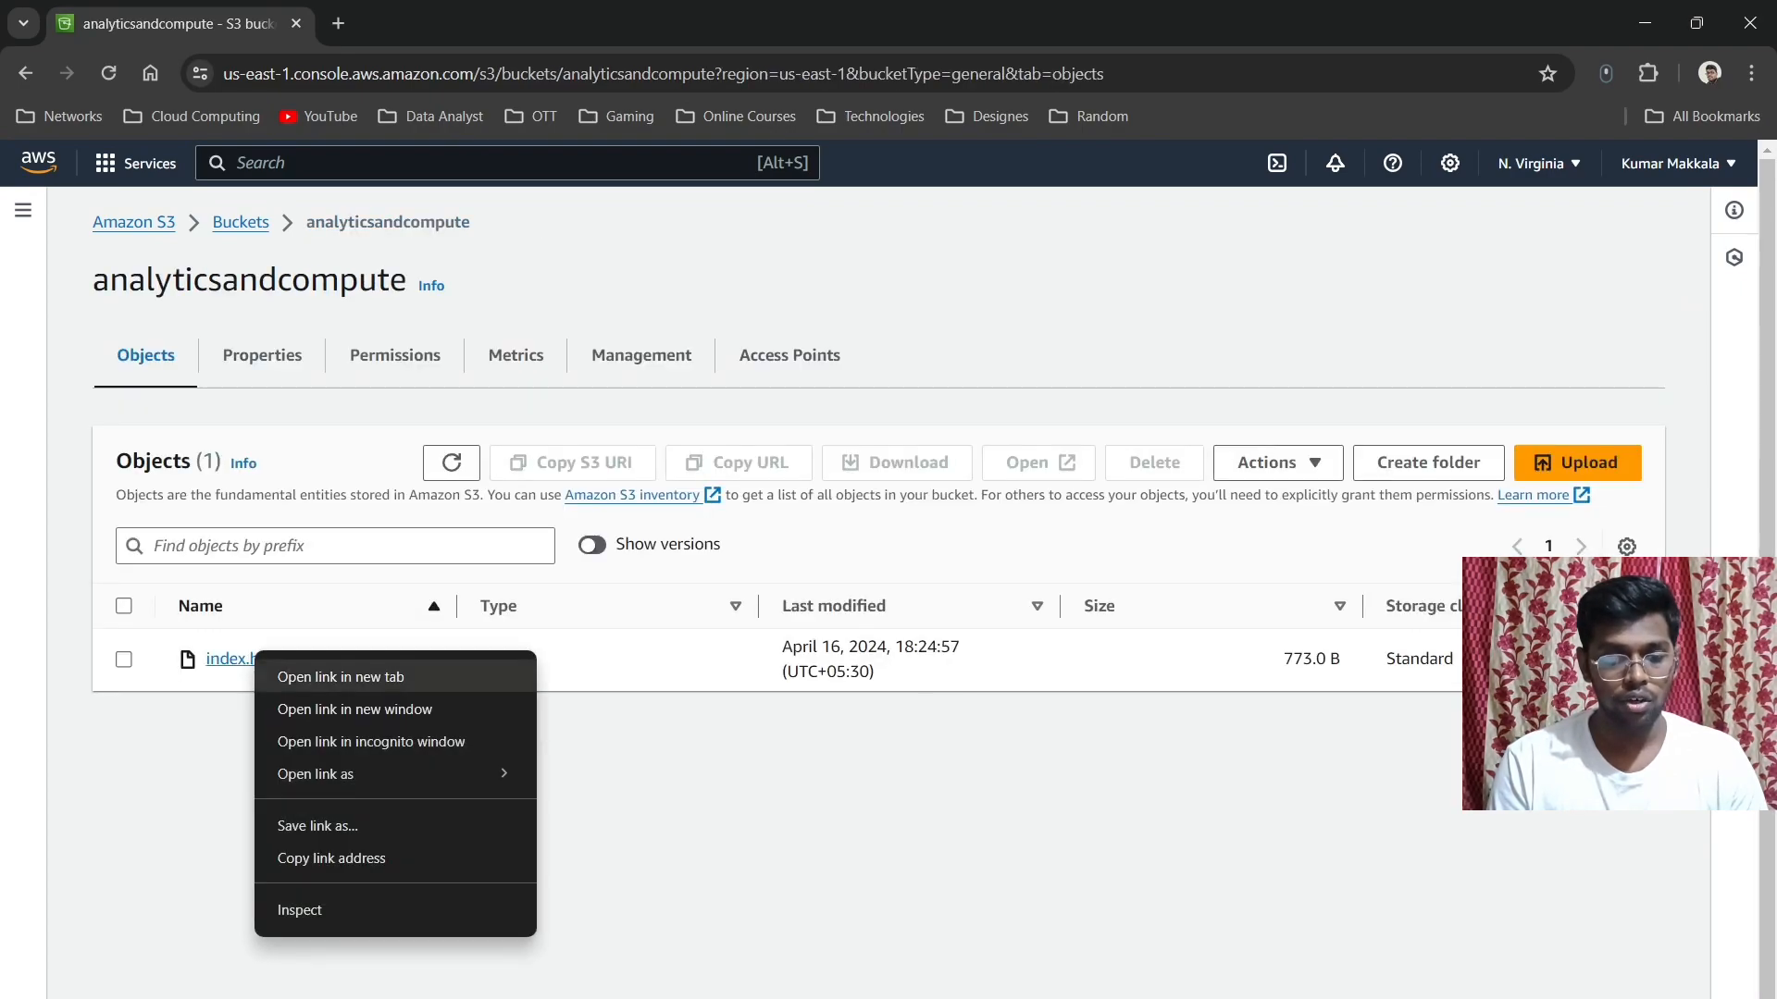
{"action": "left_click", "coordinate": [305, 678]}
{"action": "left_click", "coordinate": [435, 24]}
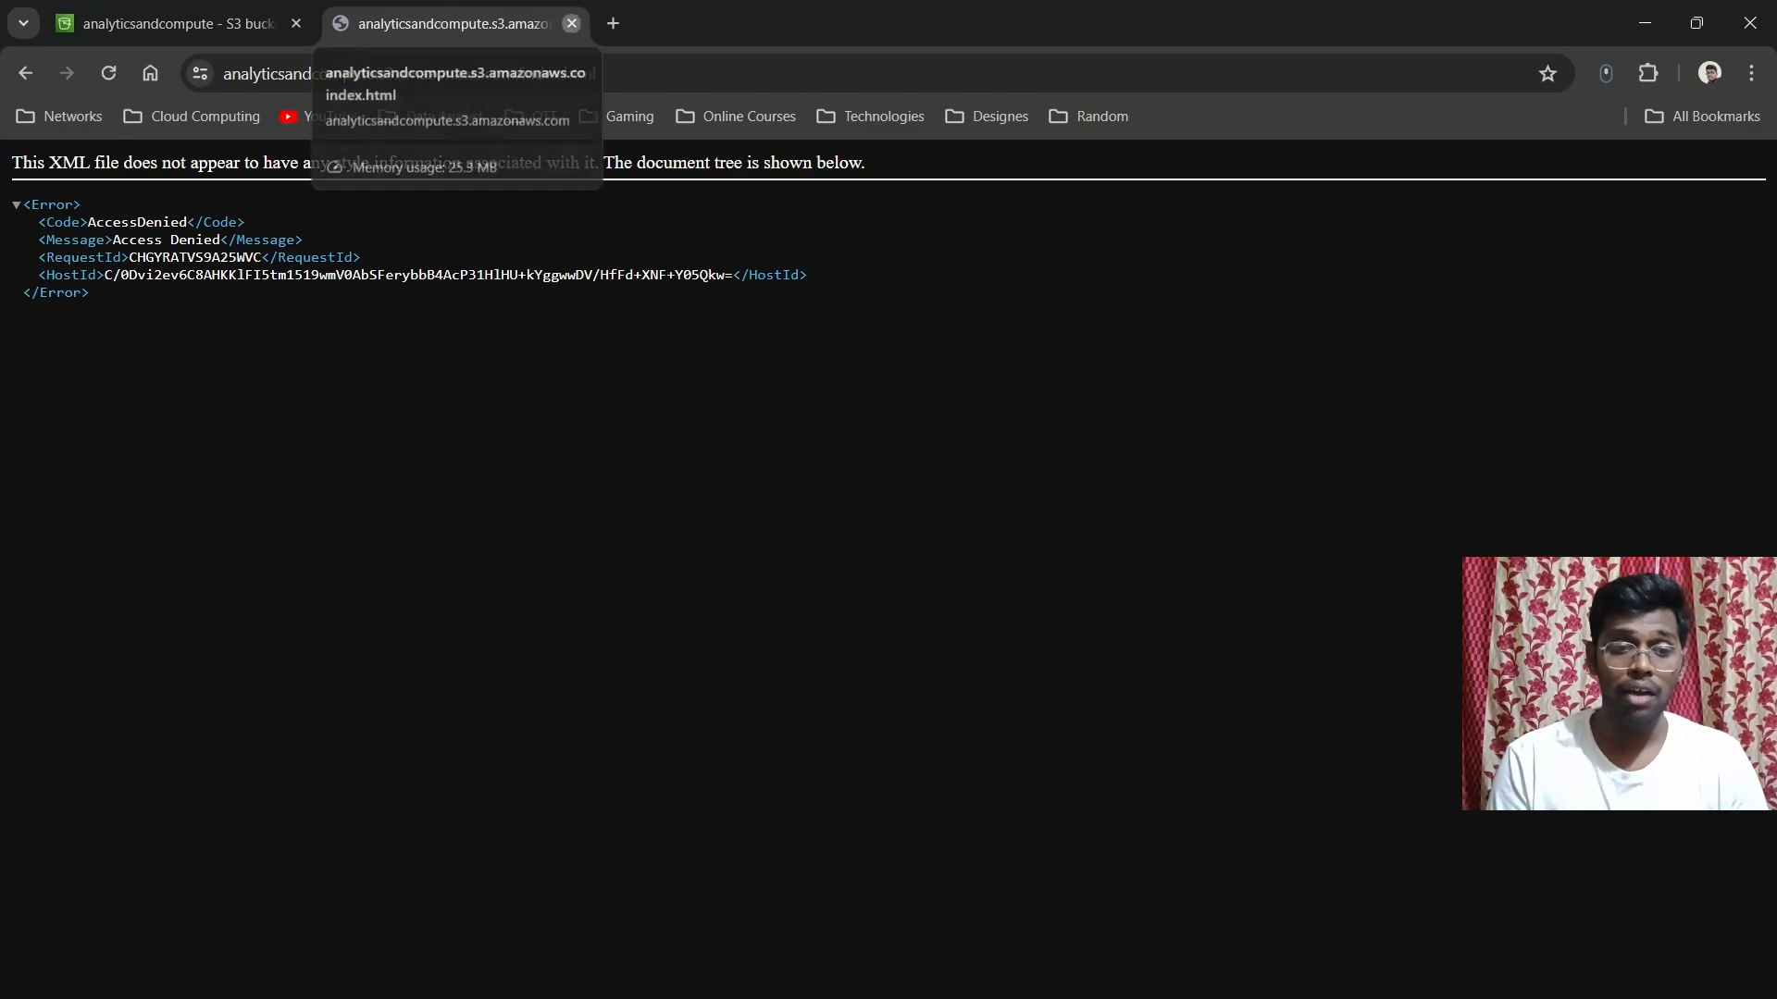
{"action": "left_click", "coordinate": [571, 23]}
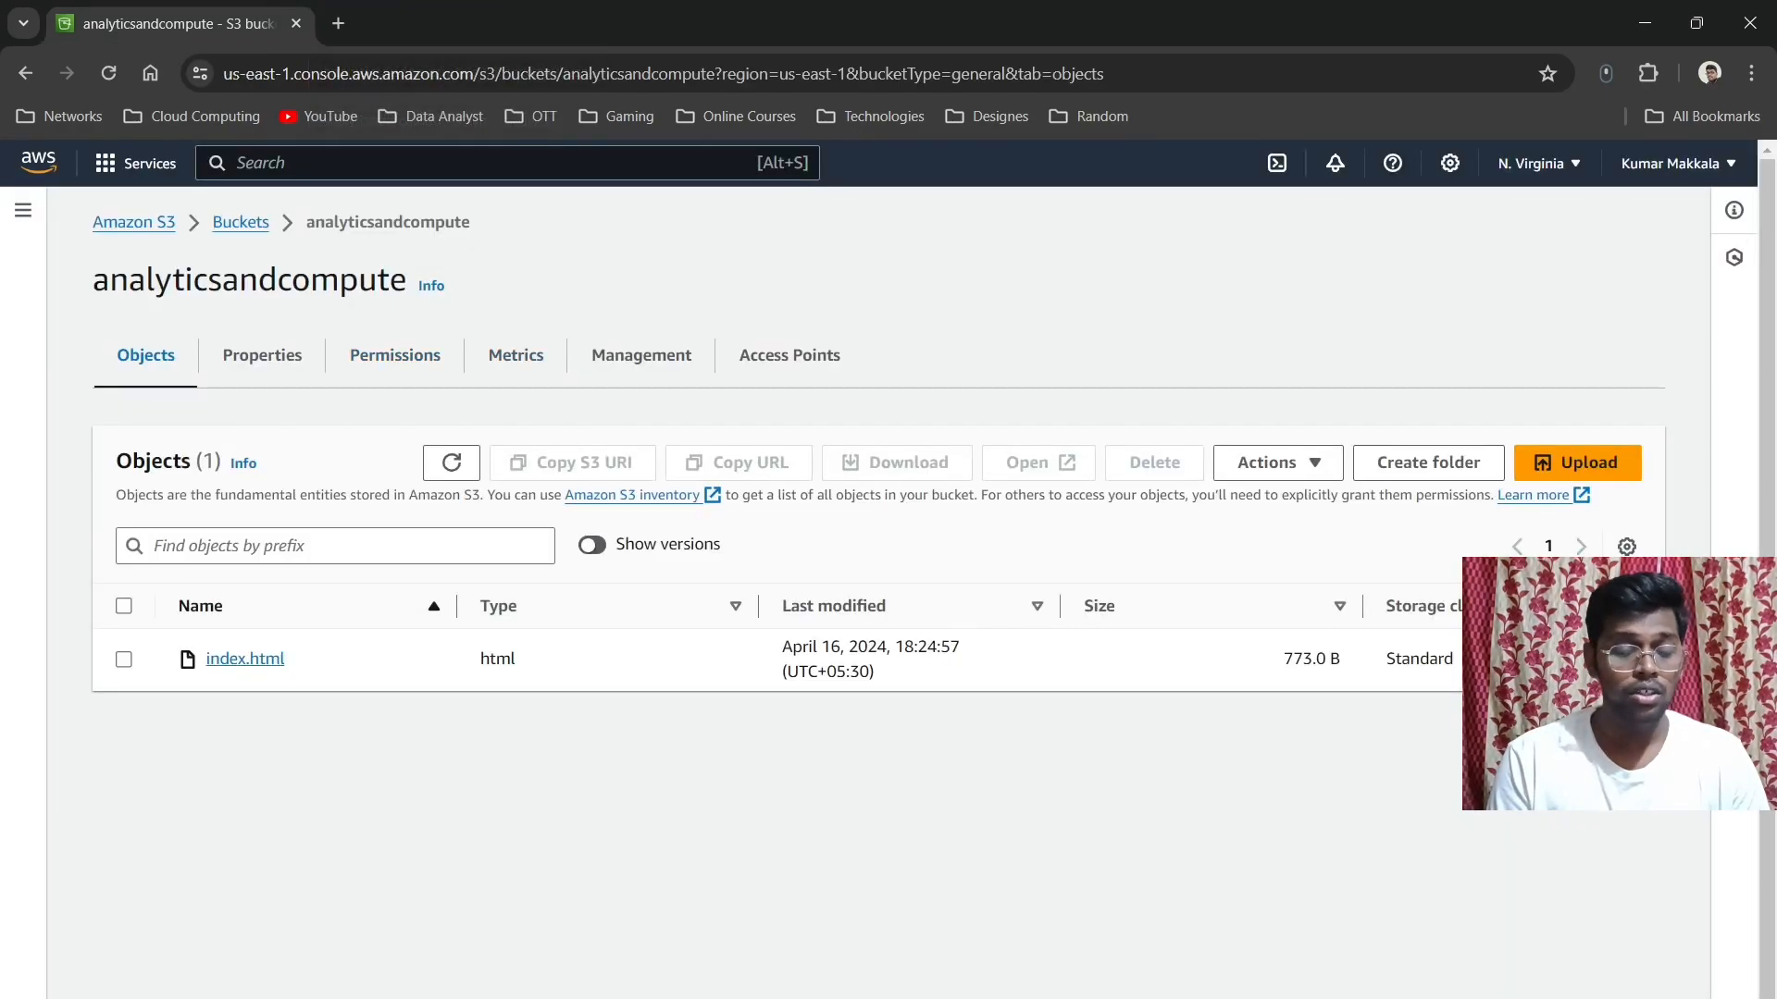
Step: Open the bucket policy of analyticsandcompute for editing from the bucket's permissions and add a new statement
{"action": "left_click", "coordinate": [395, 355]}
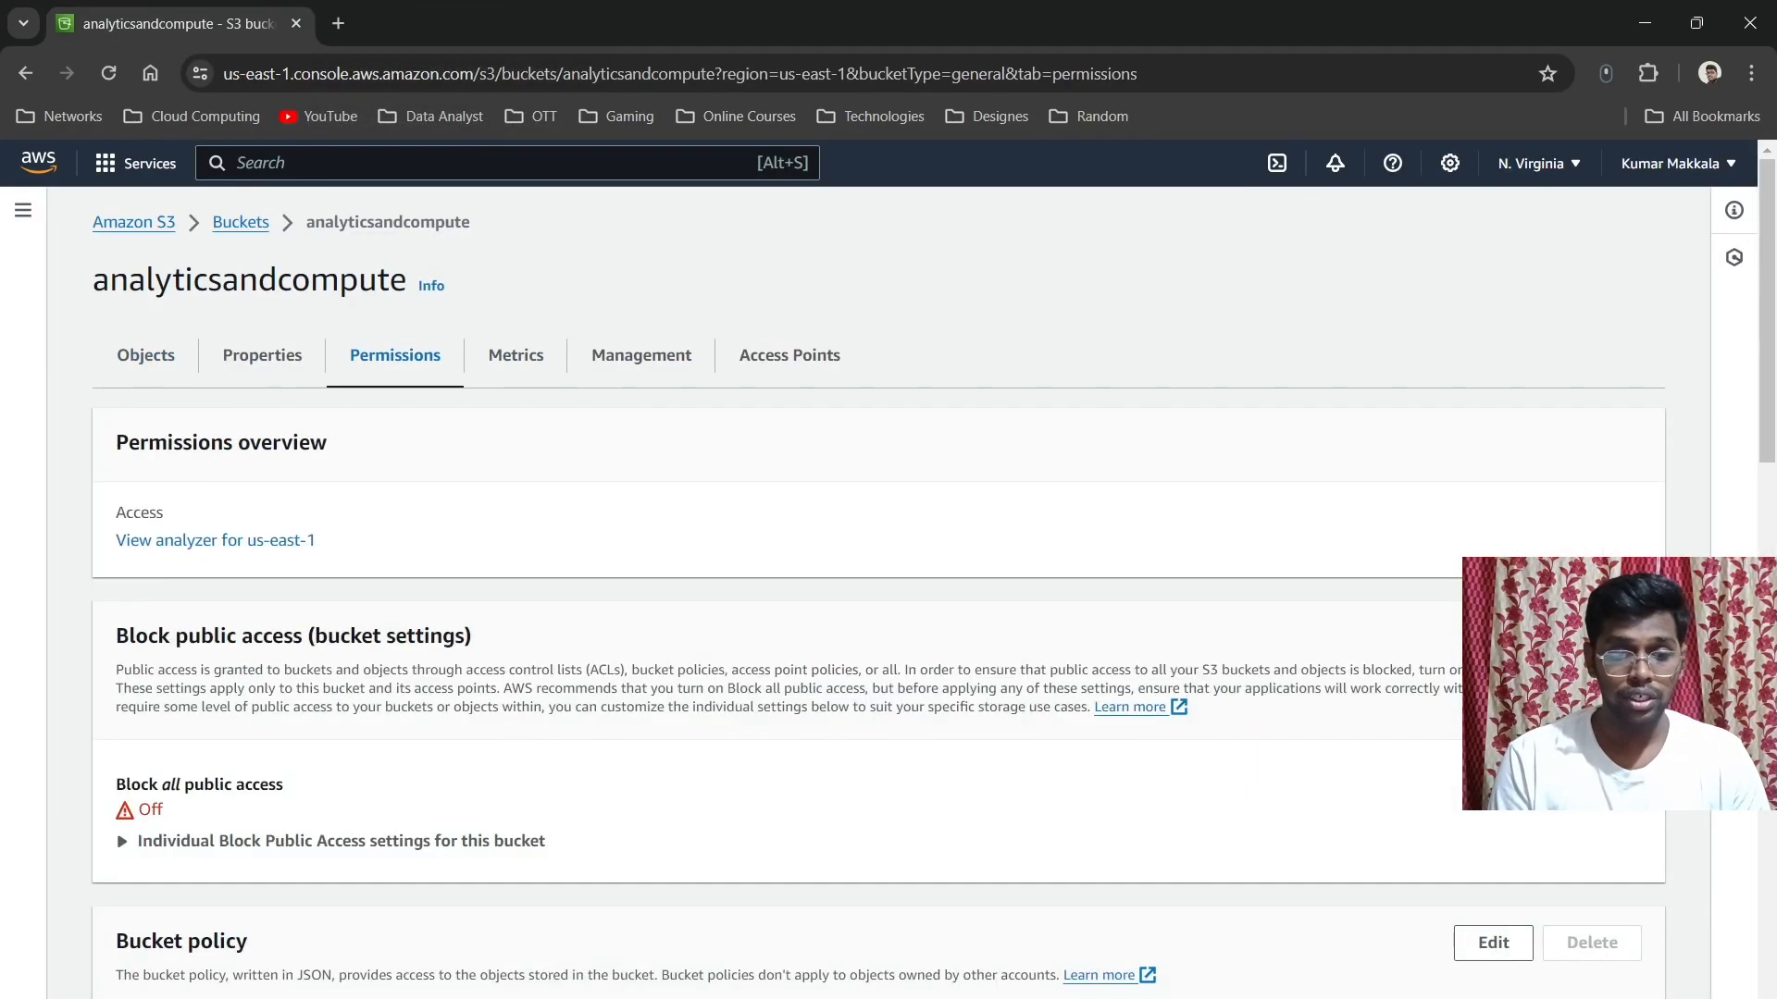
{"action": "scroll", "coordinate": [395, 355], "scroll_direction": "down", "scroll_amount": 5}
{"action": "scroll", "coordinate": [879, 592], "scroll_direction": "down", "scroll_amount": 2}
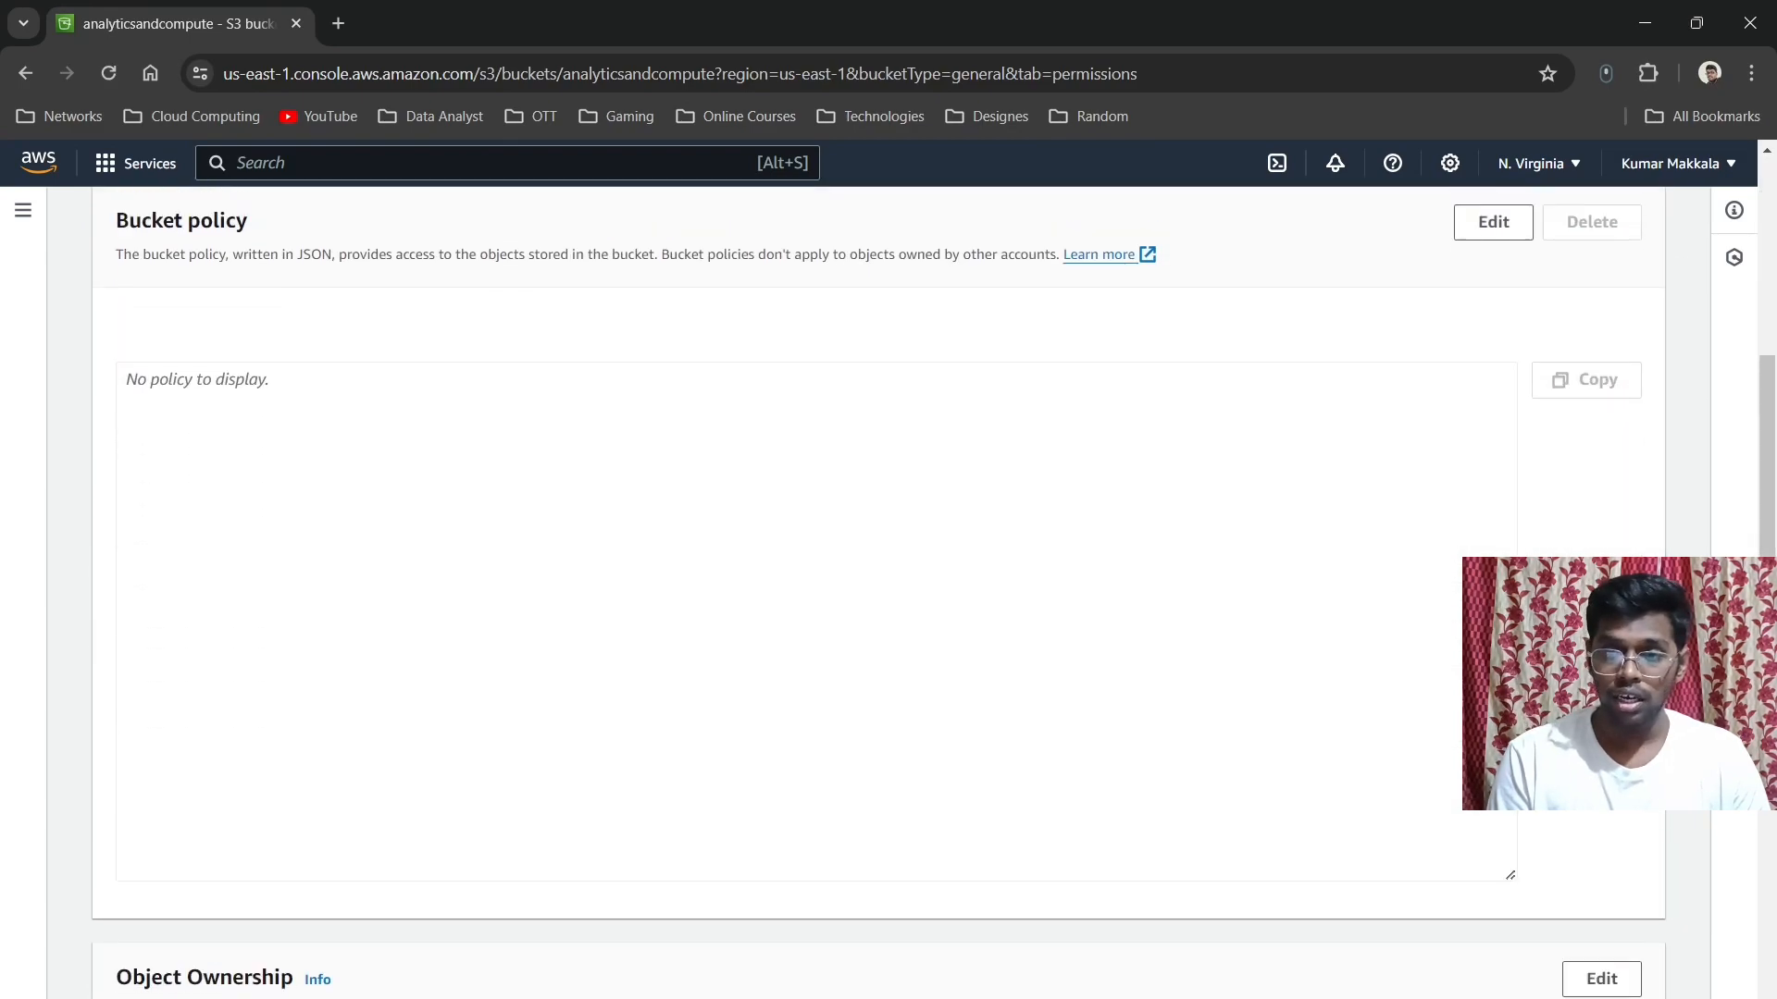
{"action": "scroll", "coordinate": [879, 592], "scroll_direction": "up", "scroll_amount": 2}
{"action": "left_click", "coordinate": [1493, 340]}
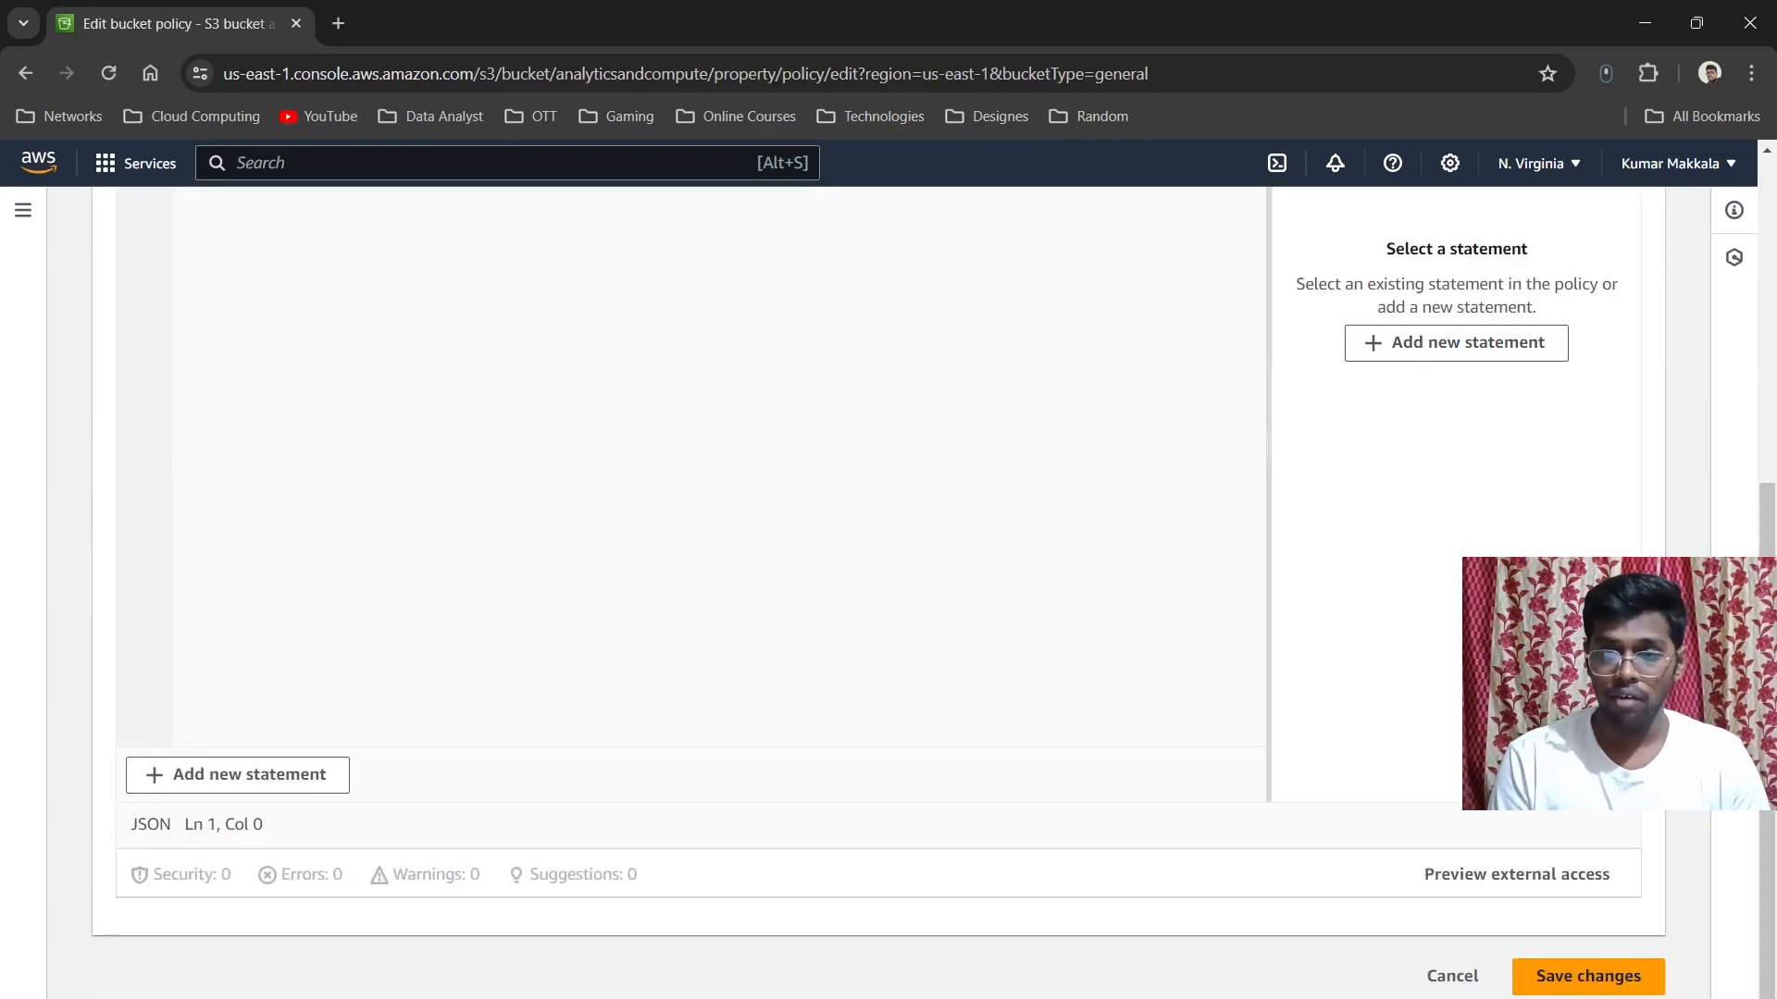
{"action": "left_click", "coordinate": [1457, 342]}
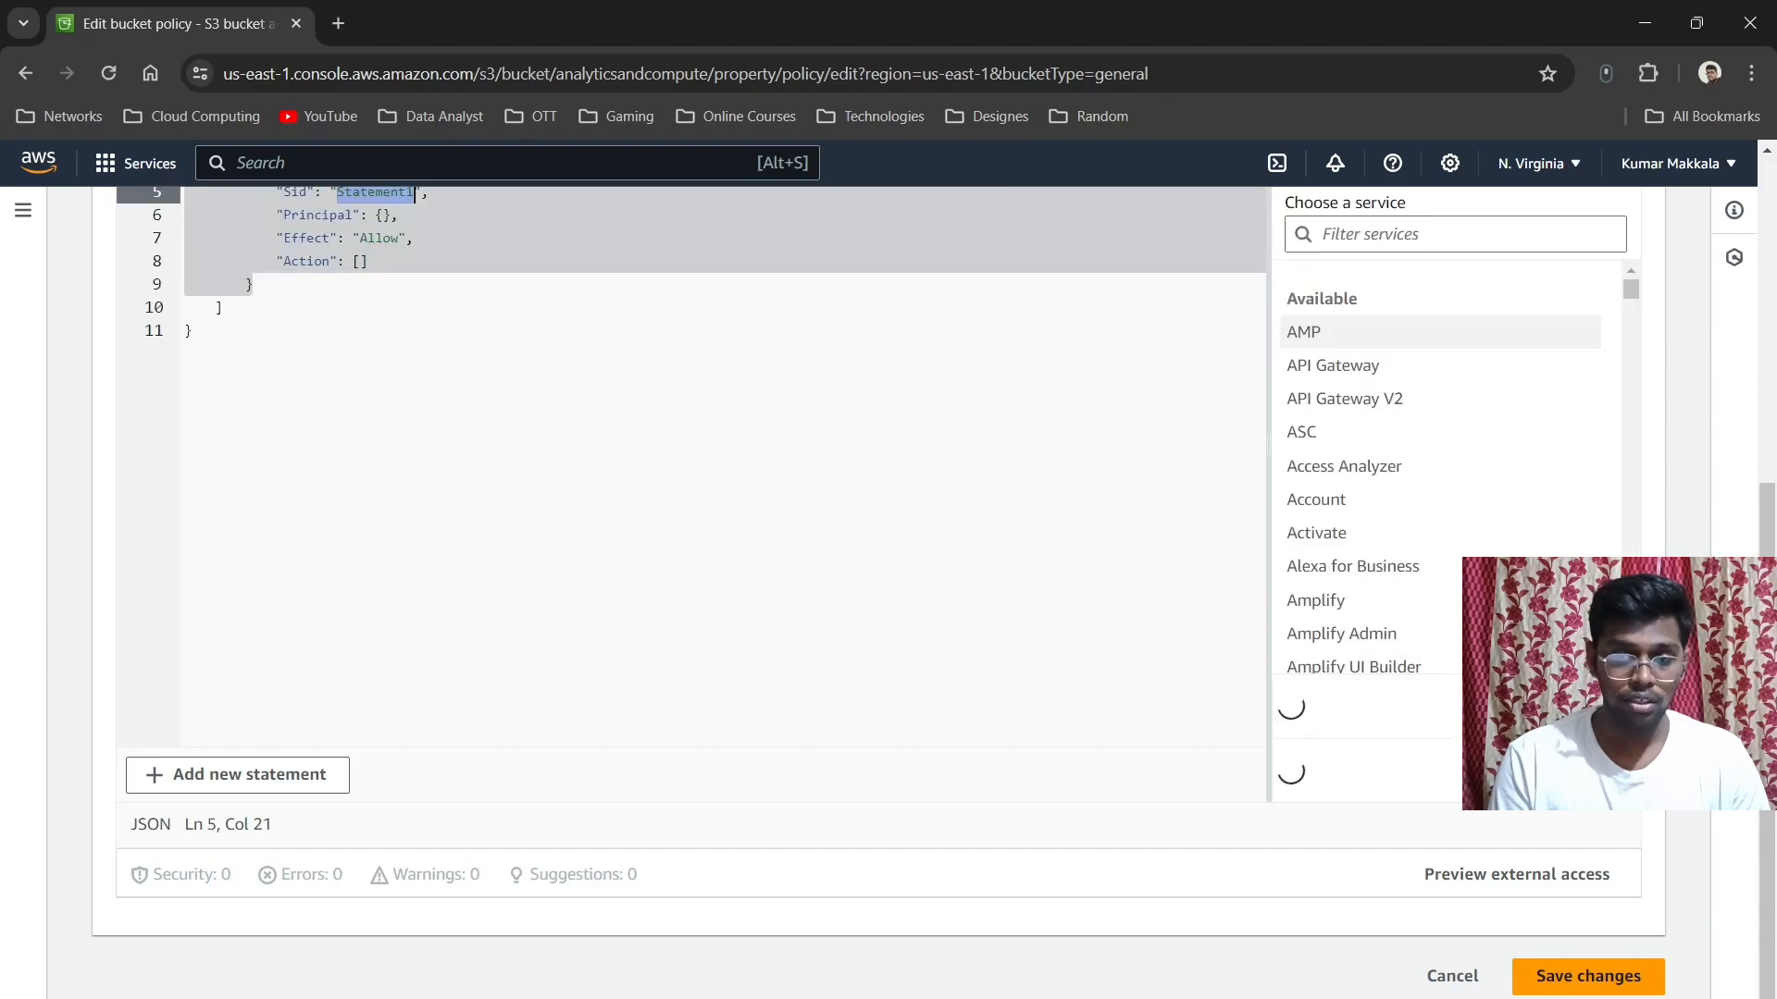
{"action": "scroll", "coordinate": [879, 592], "scroll_direction": "up", "scroll_amount": 3}
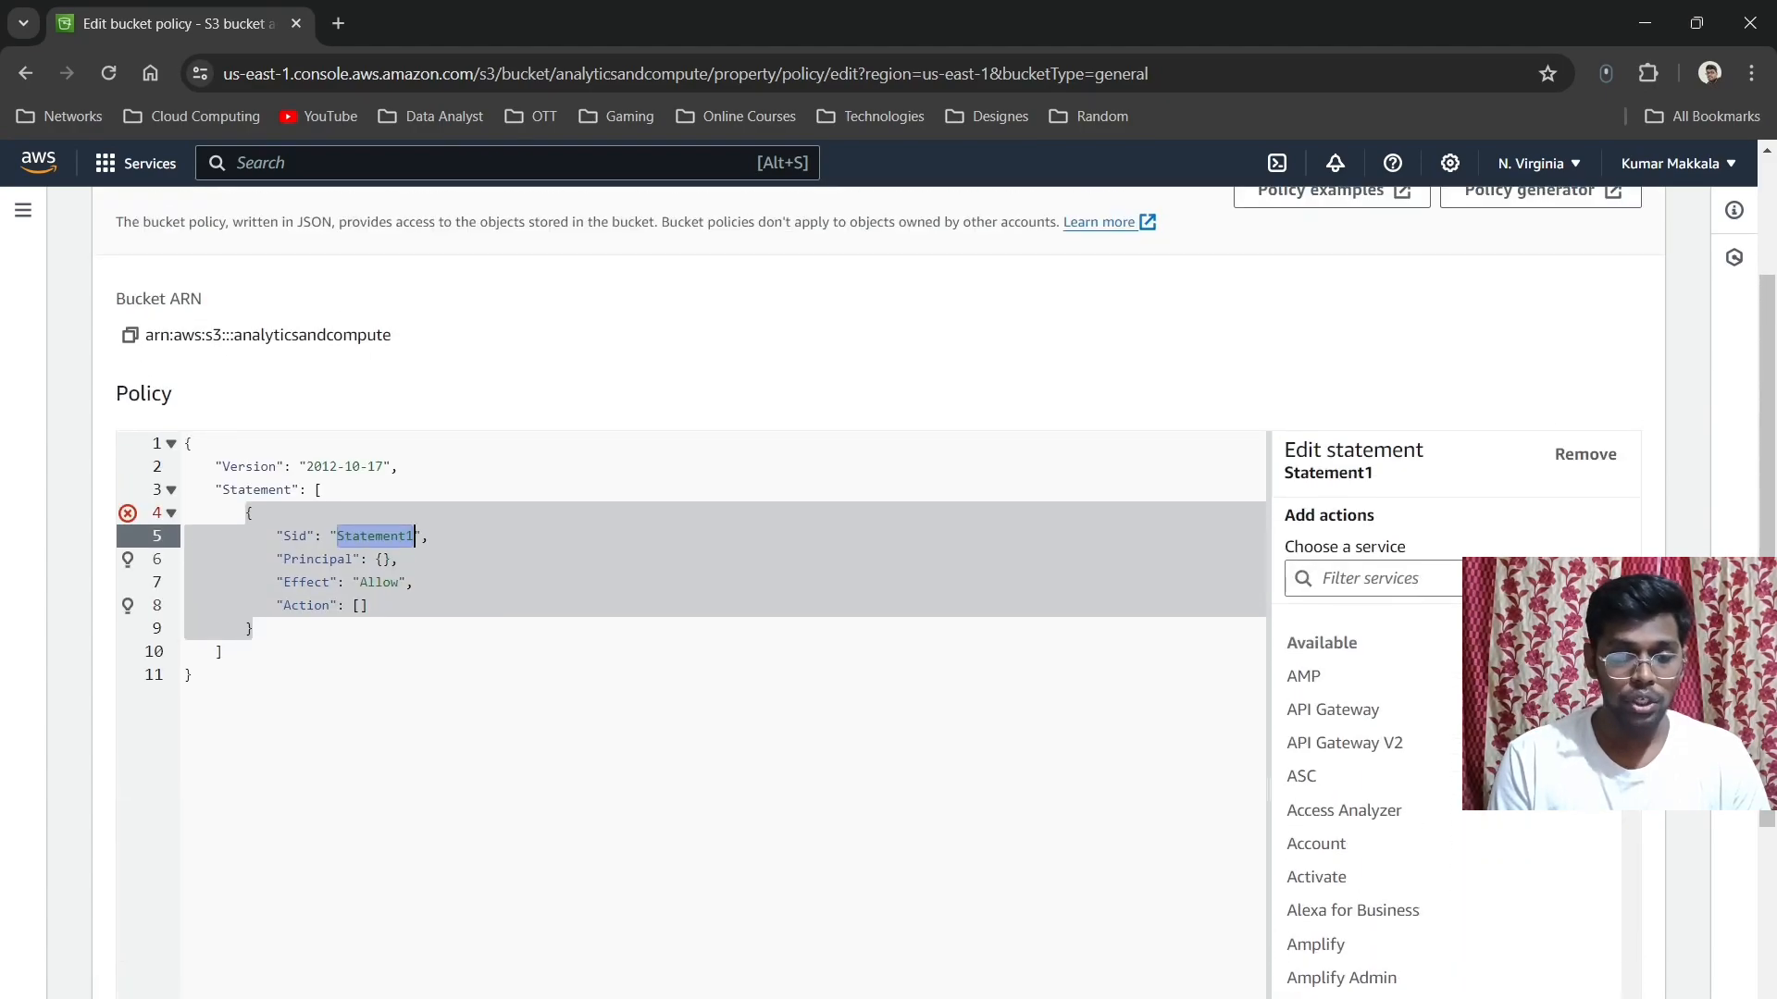
{"action": "left_click", "coordinate": [223, 652]}
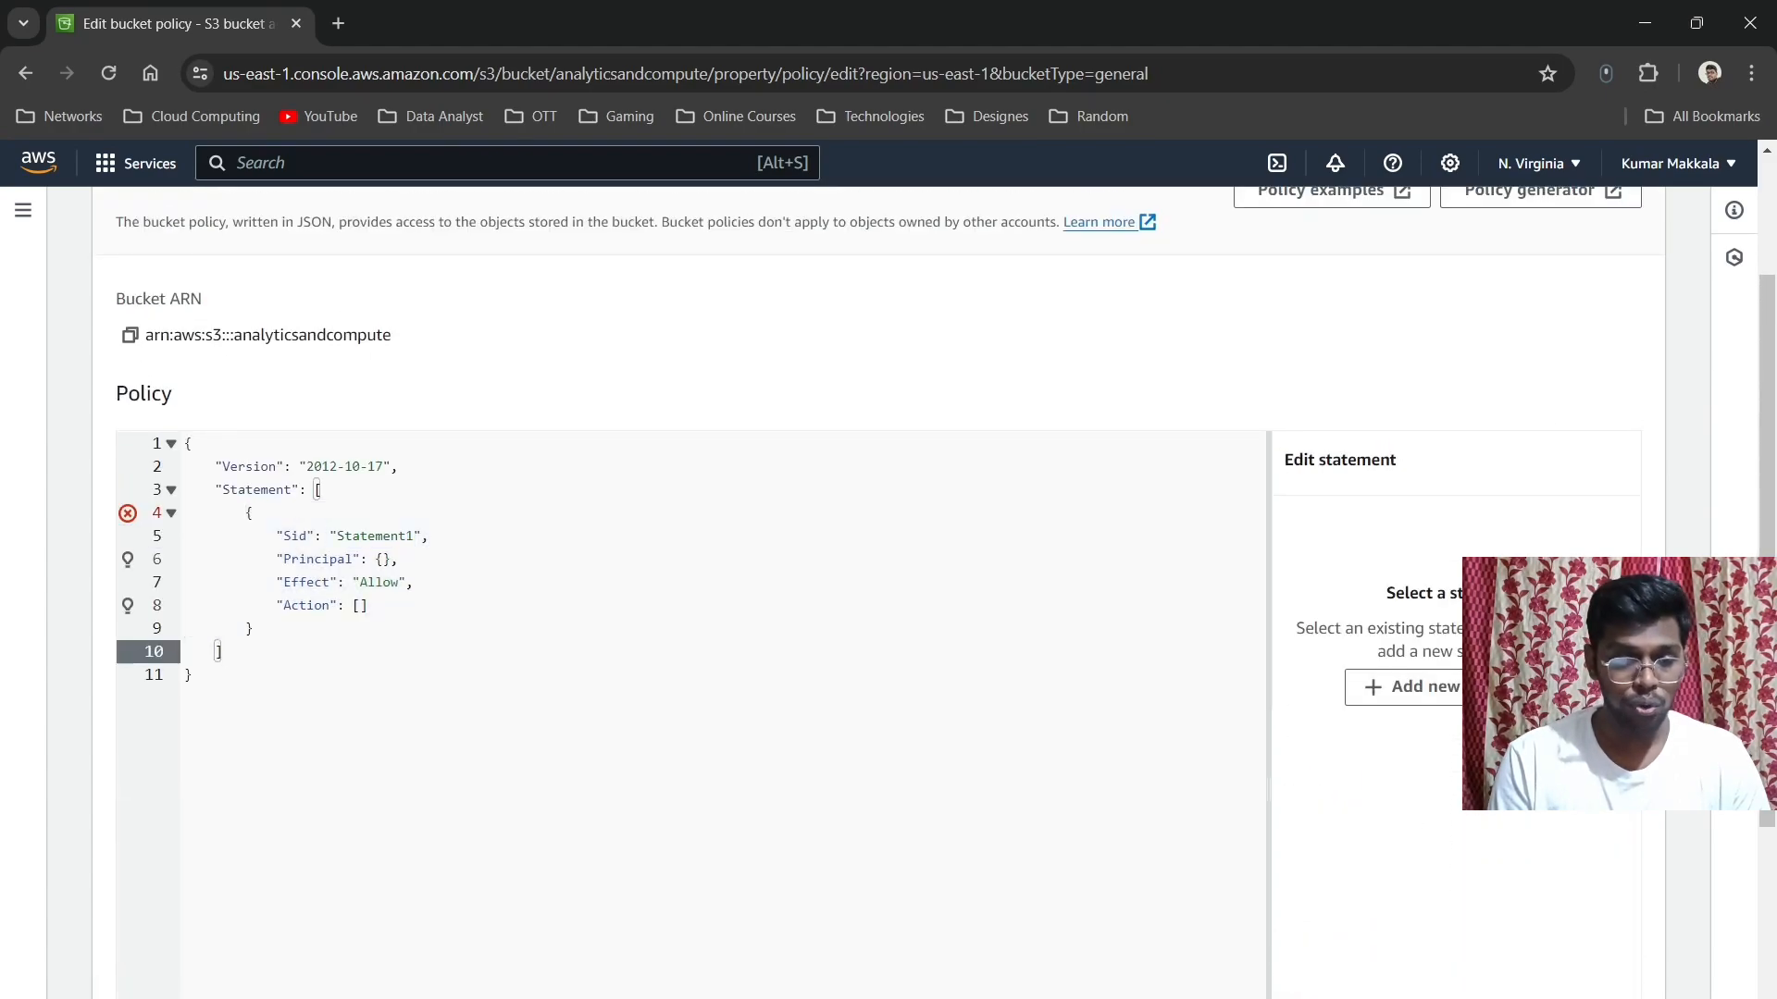
Step: In the new policy statement, set Principal to "*" and Action to "S3:GetObject", replacing the empty brackets
{"action": "left_click", "coordinate": [386, 559]}
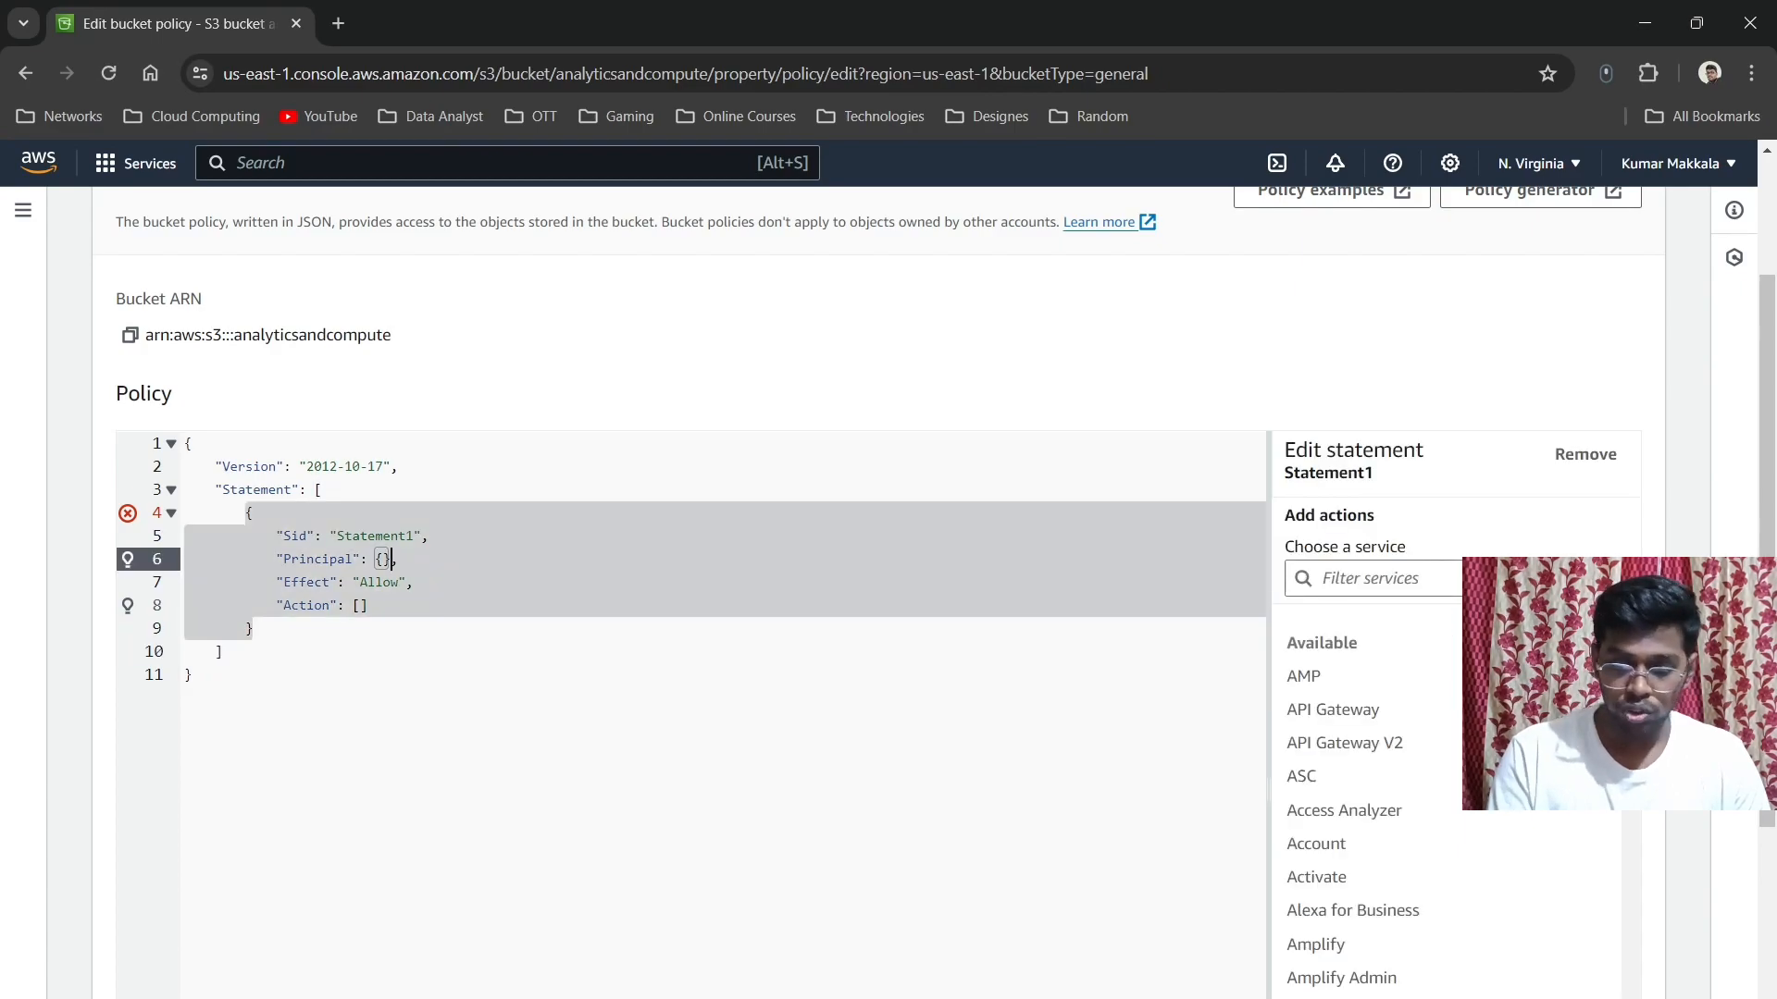
{"action": "key", "text": "BackSpace"}
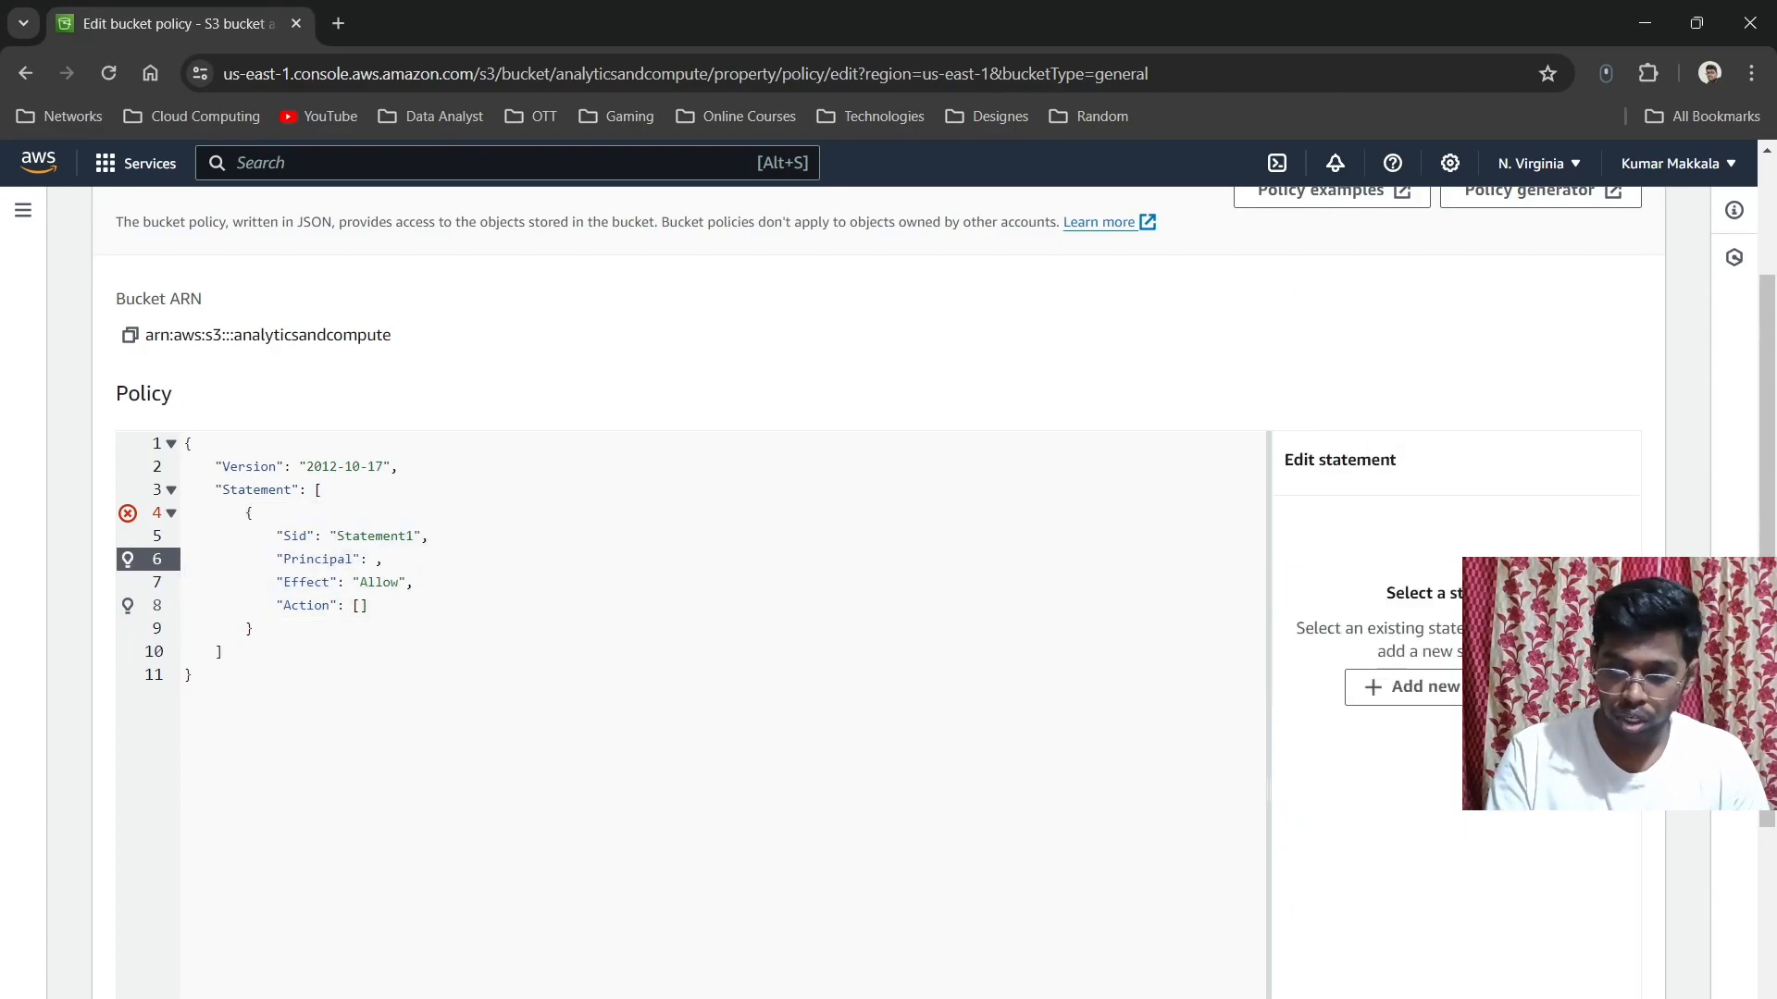
{"action": "type", "text": "\"*"}
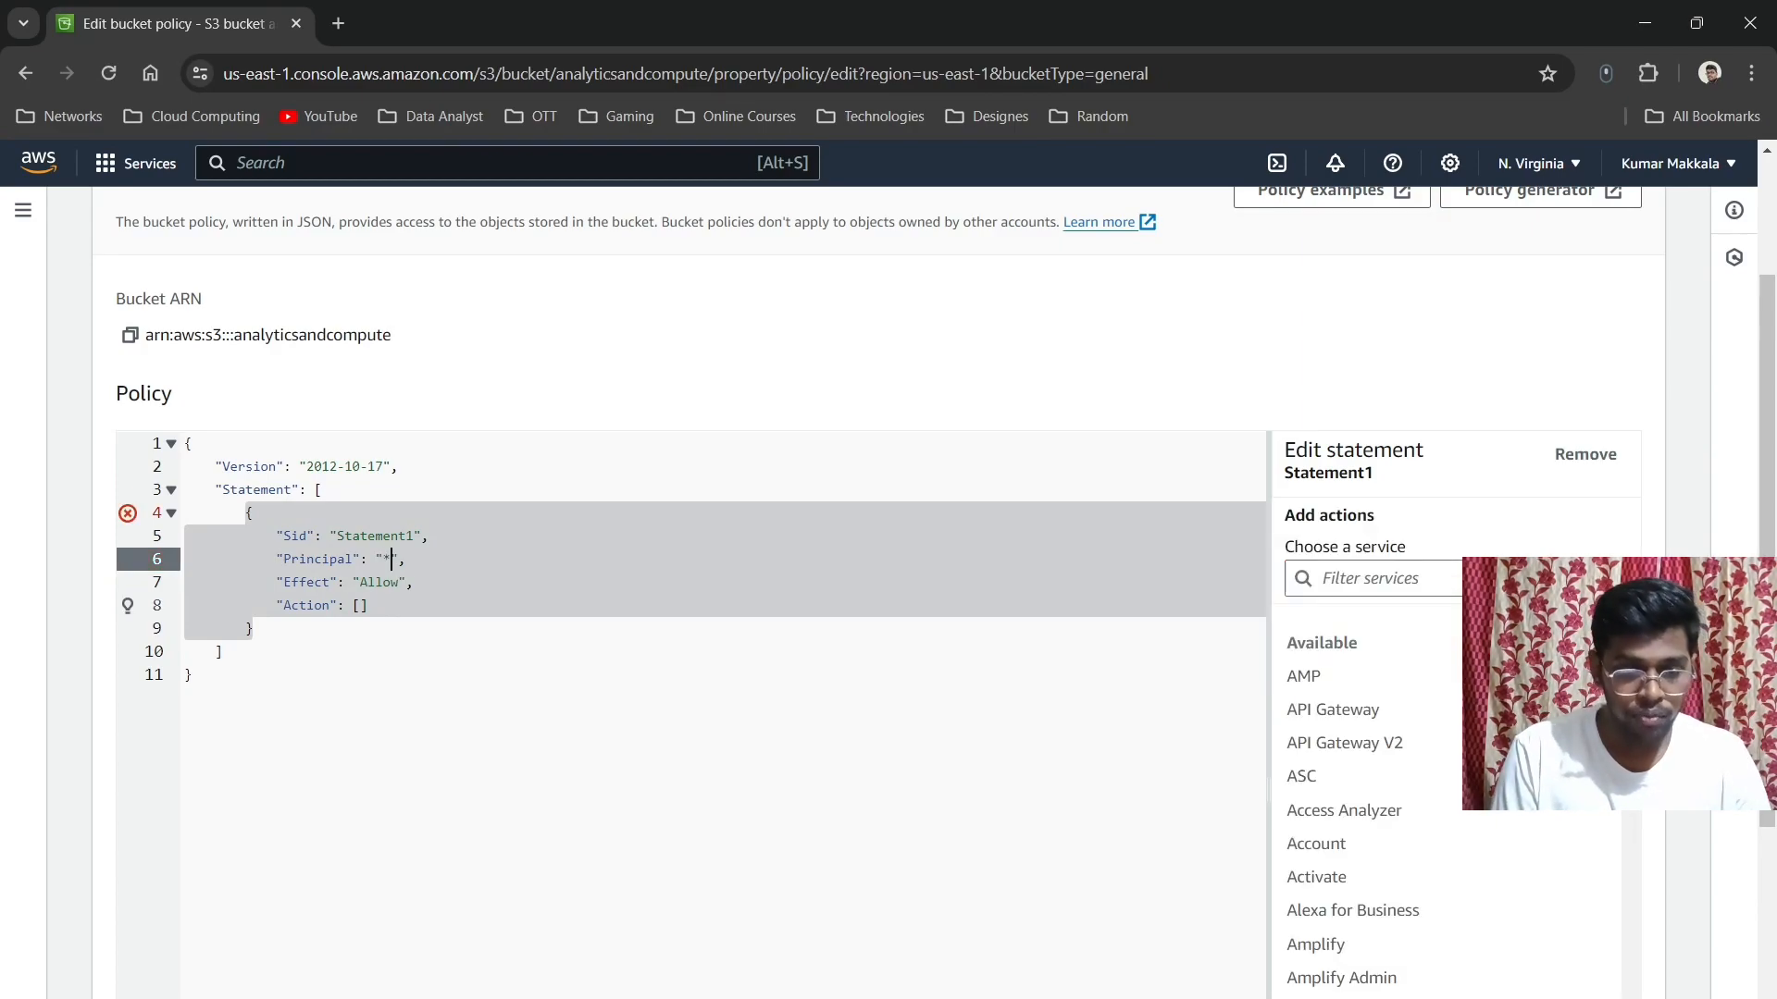
{"action": "key", "text": "Down"}
{"action": "key", "text": "Down"}
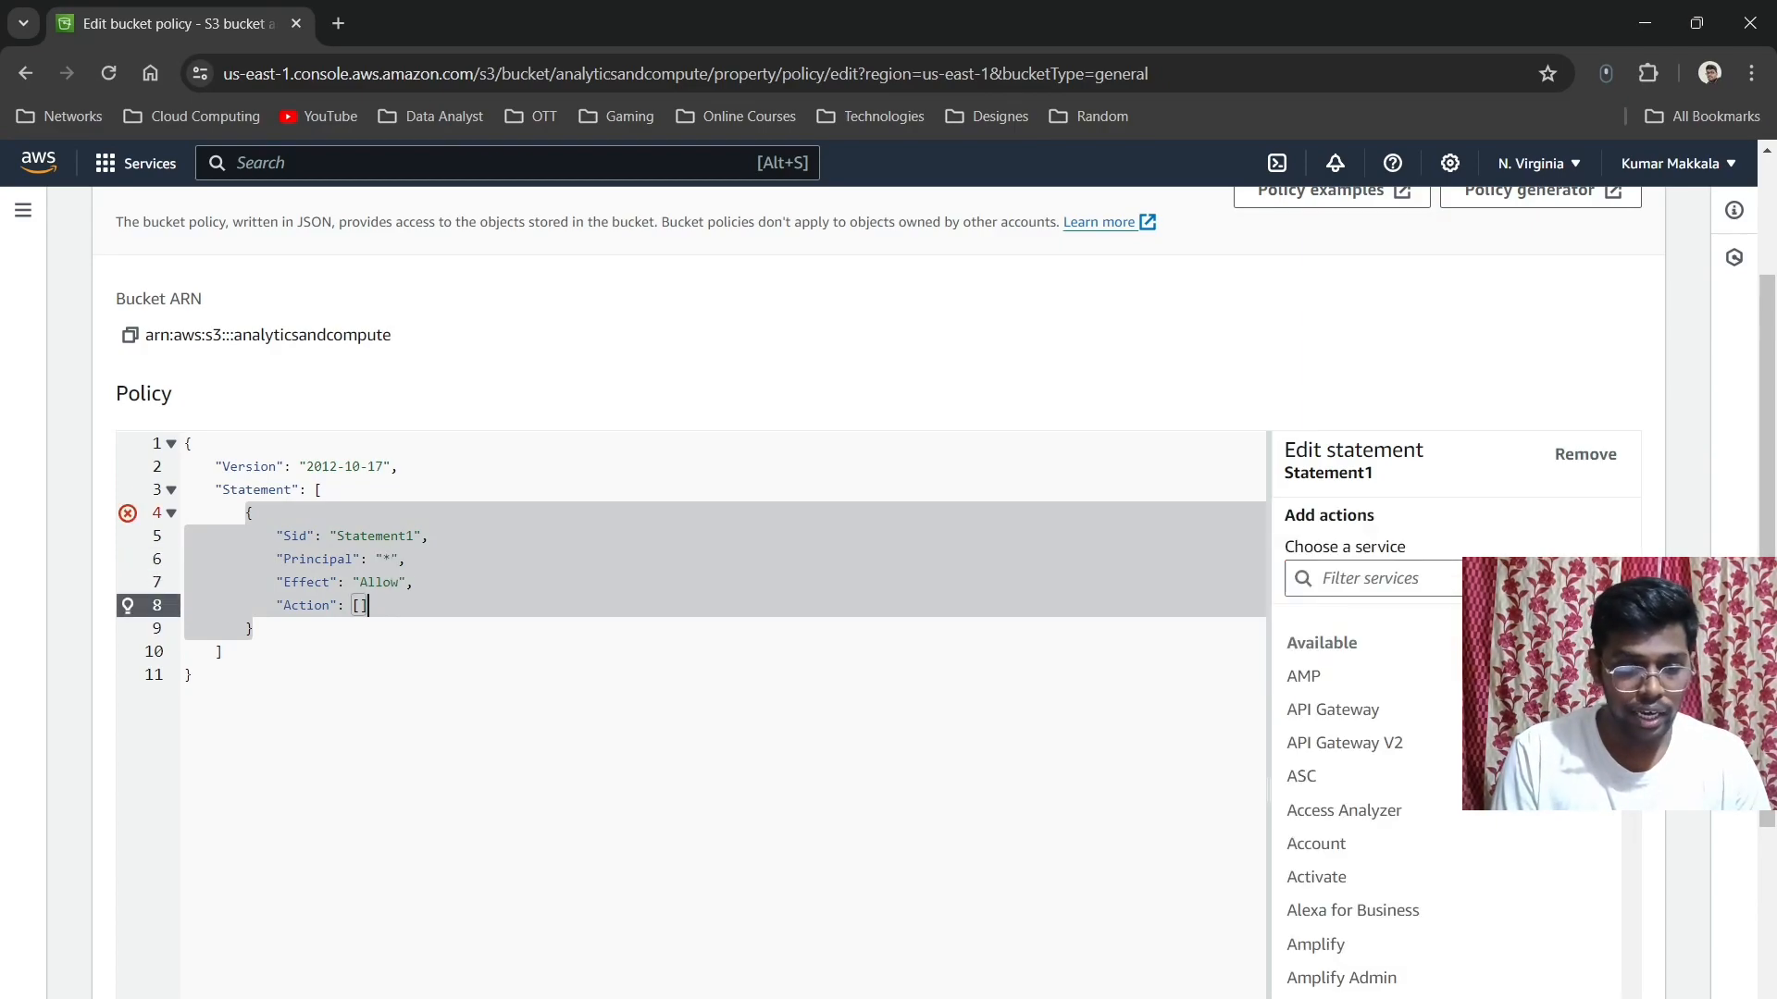
{"action": "key", "text": "BackSpace"}
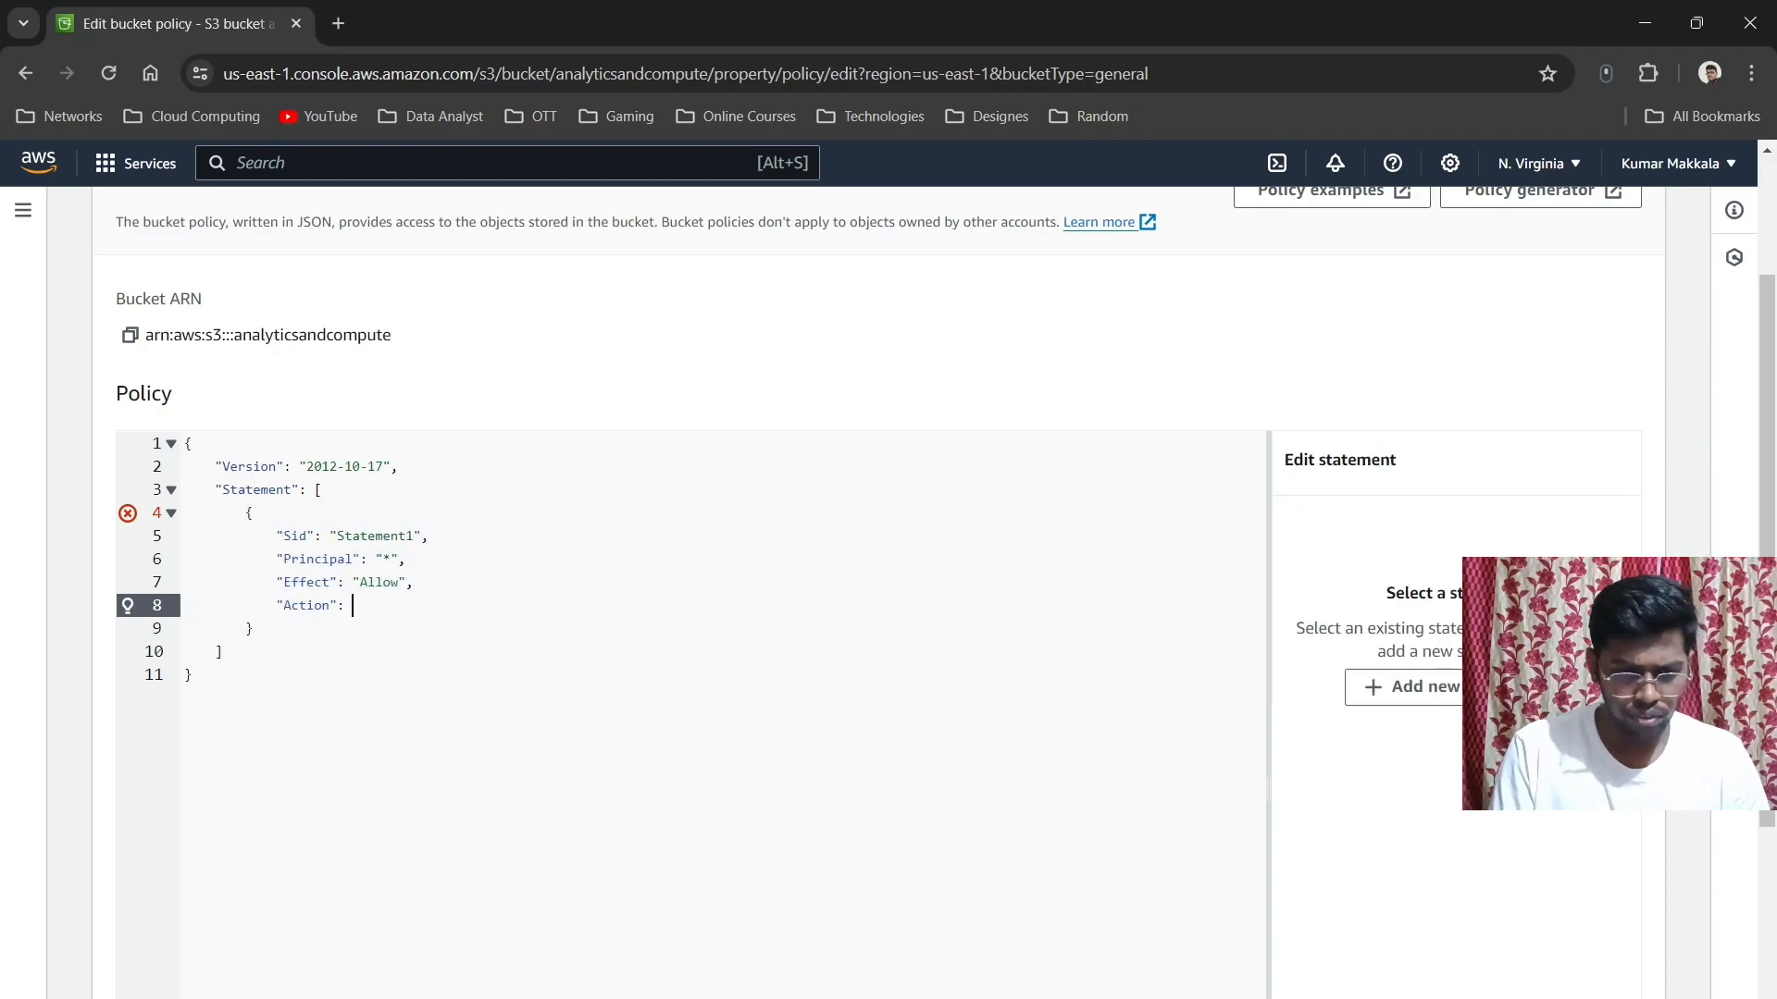
{"action": "type", "text": "\""}
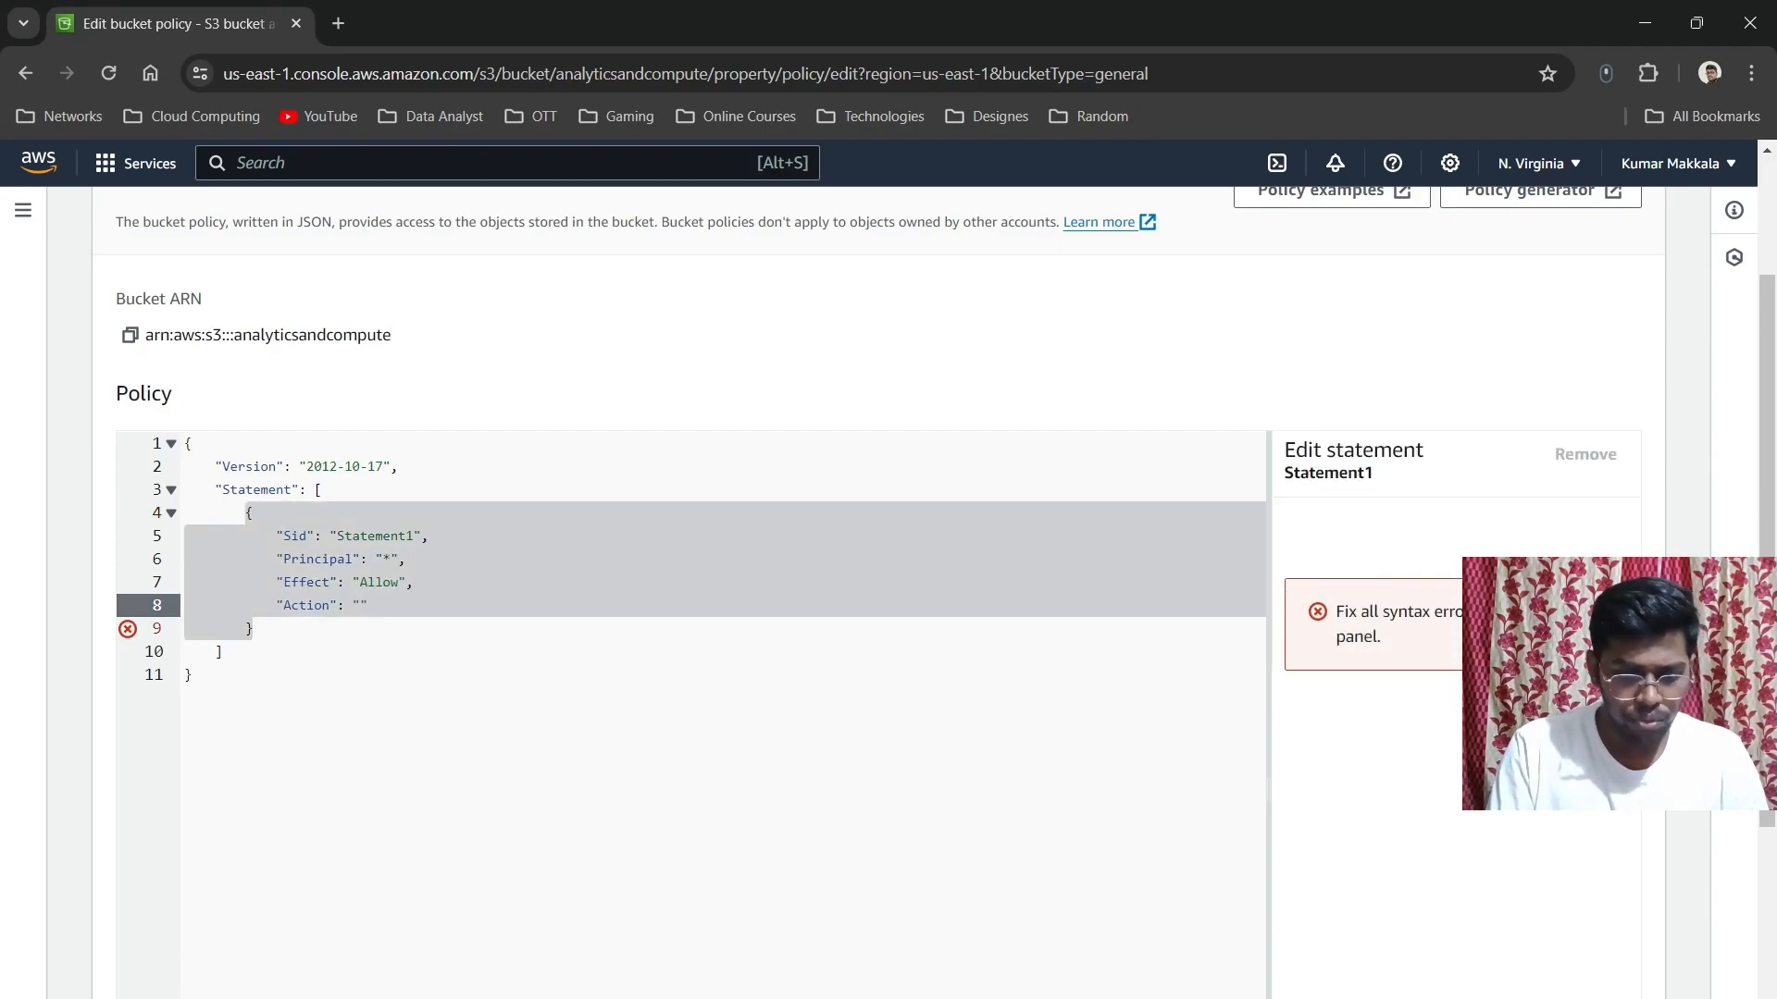
{"action": "type", "text": "S3:GetObject"}
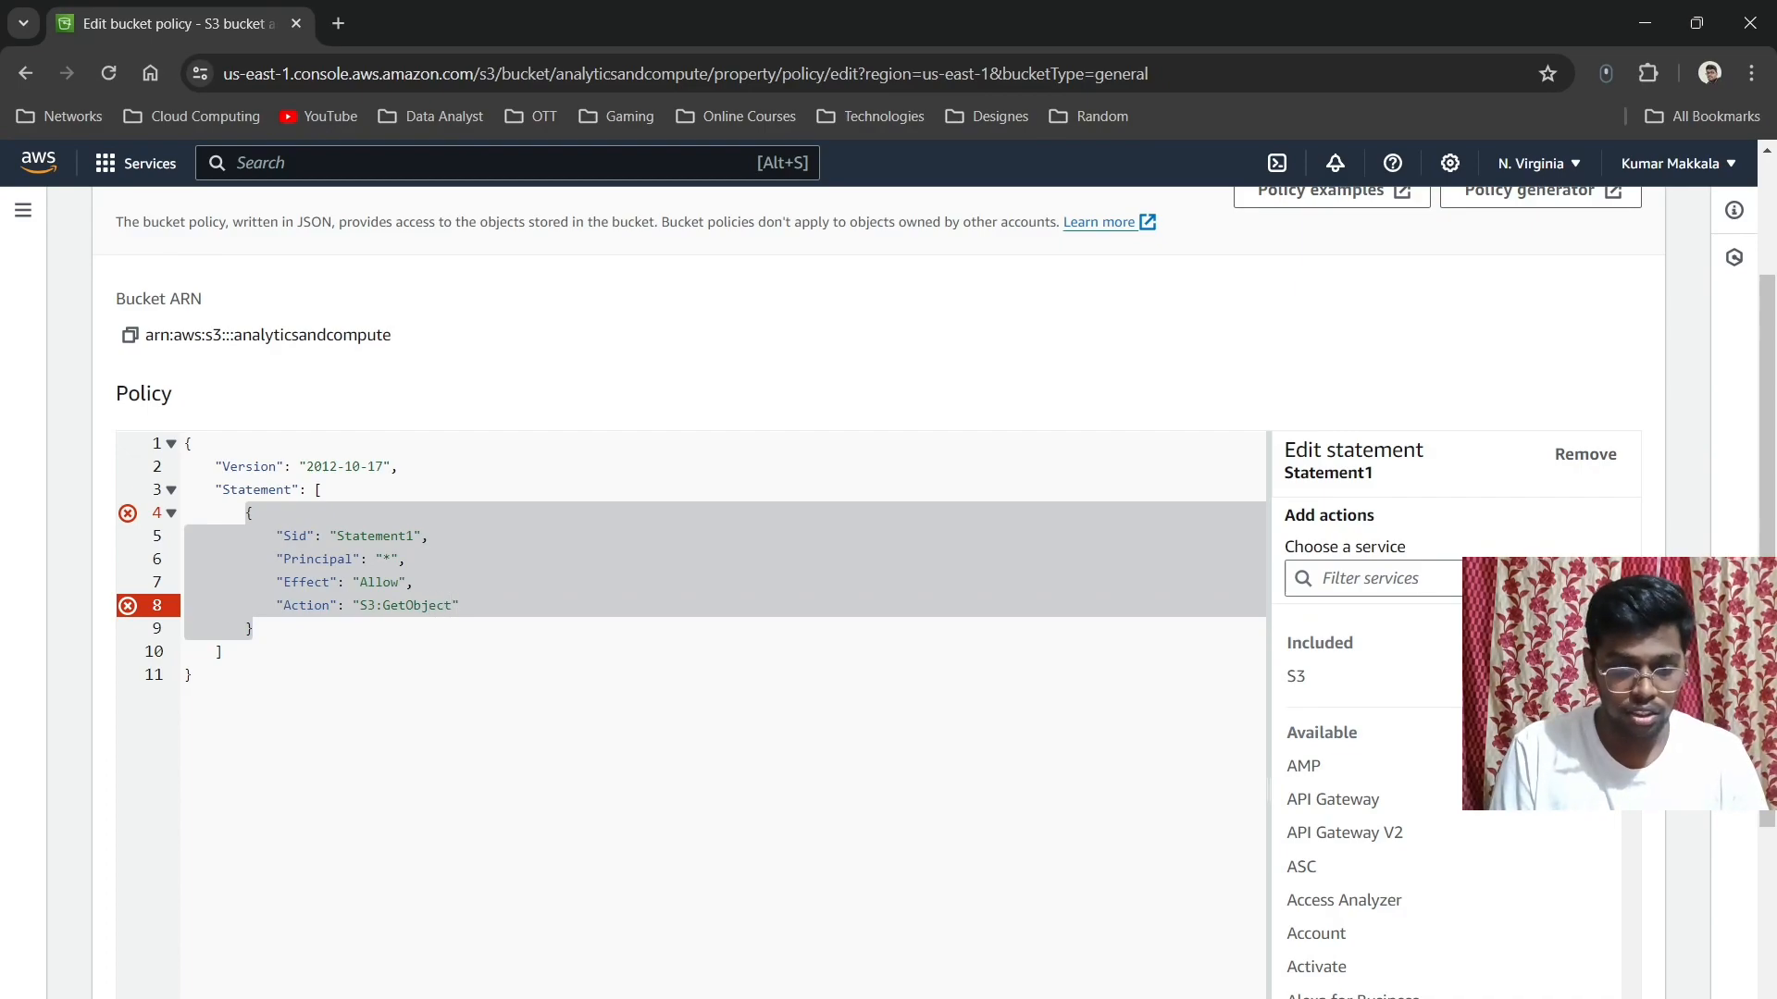
Step: Add a Resource entry after the Action line, using the copied bucket ARN with the suffix /*: "arn:aws:s3:::analyticsandcompute/*"
{"action": "key", "text": "End"}
{"action": "type", "text": ","}
{"action": "key", "text": "Return"}
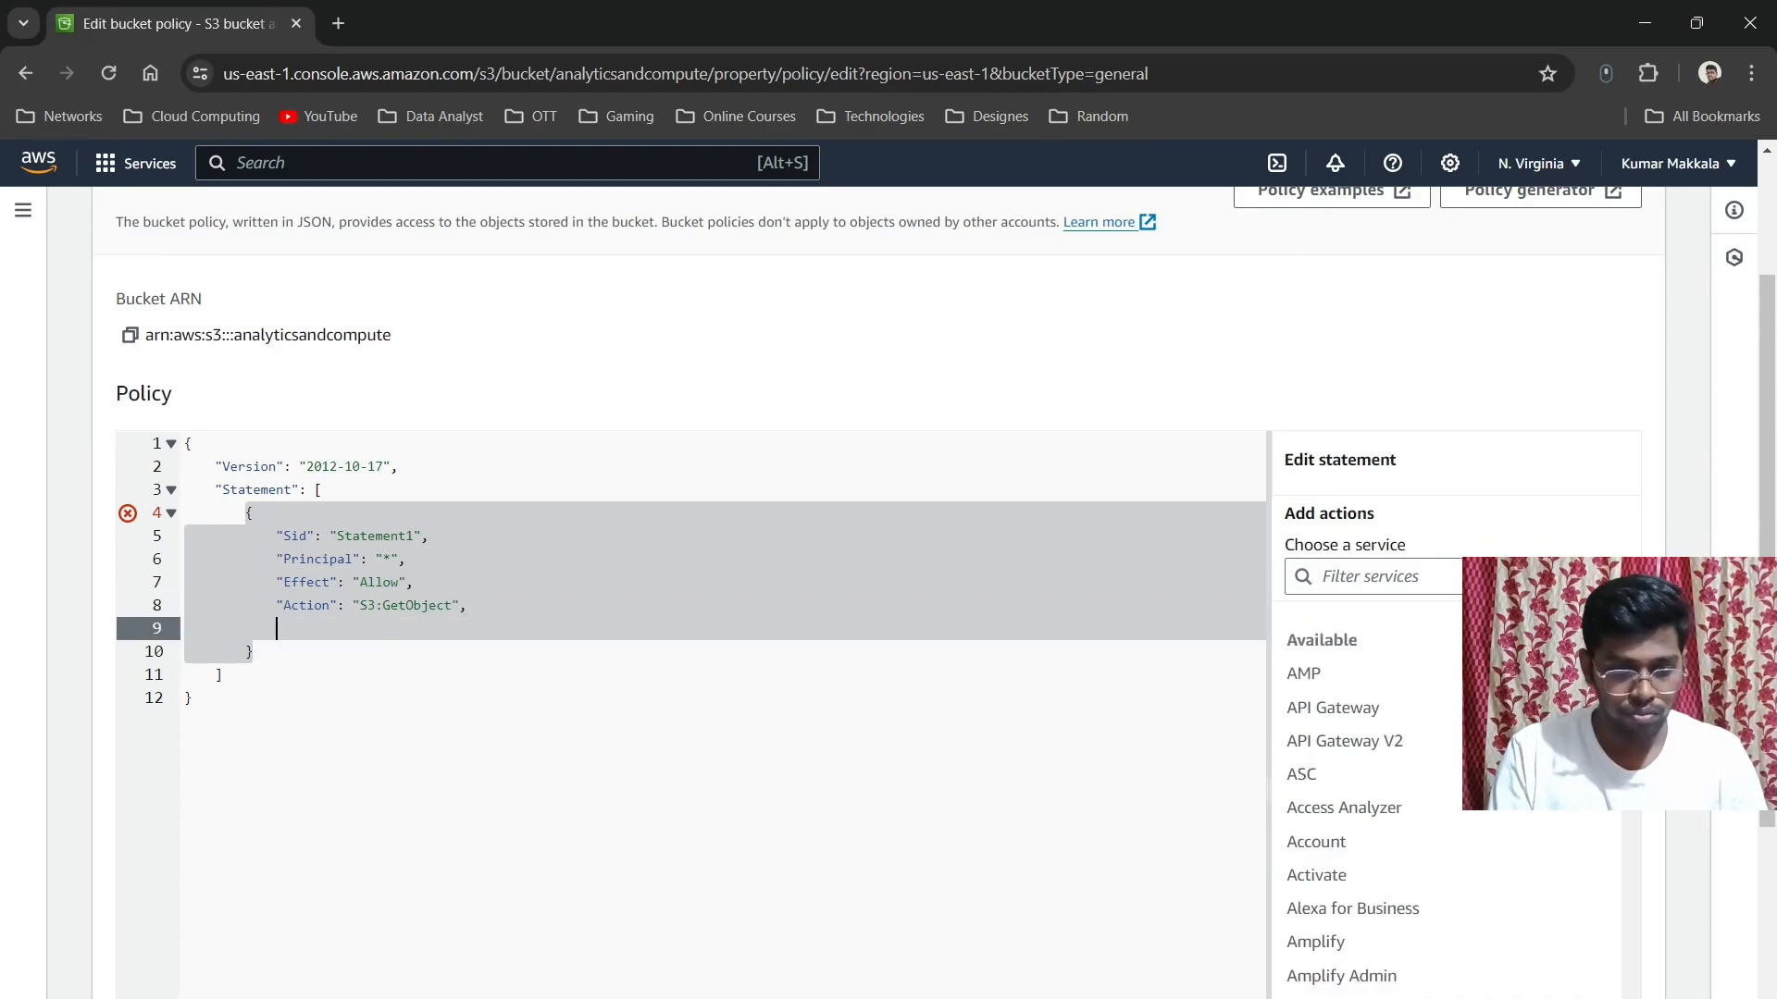
{"action": "type", "text": "\"Resource"}
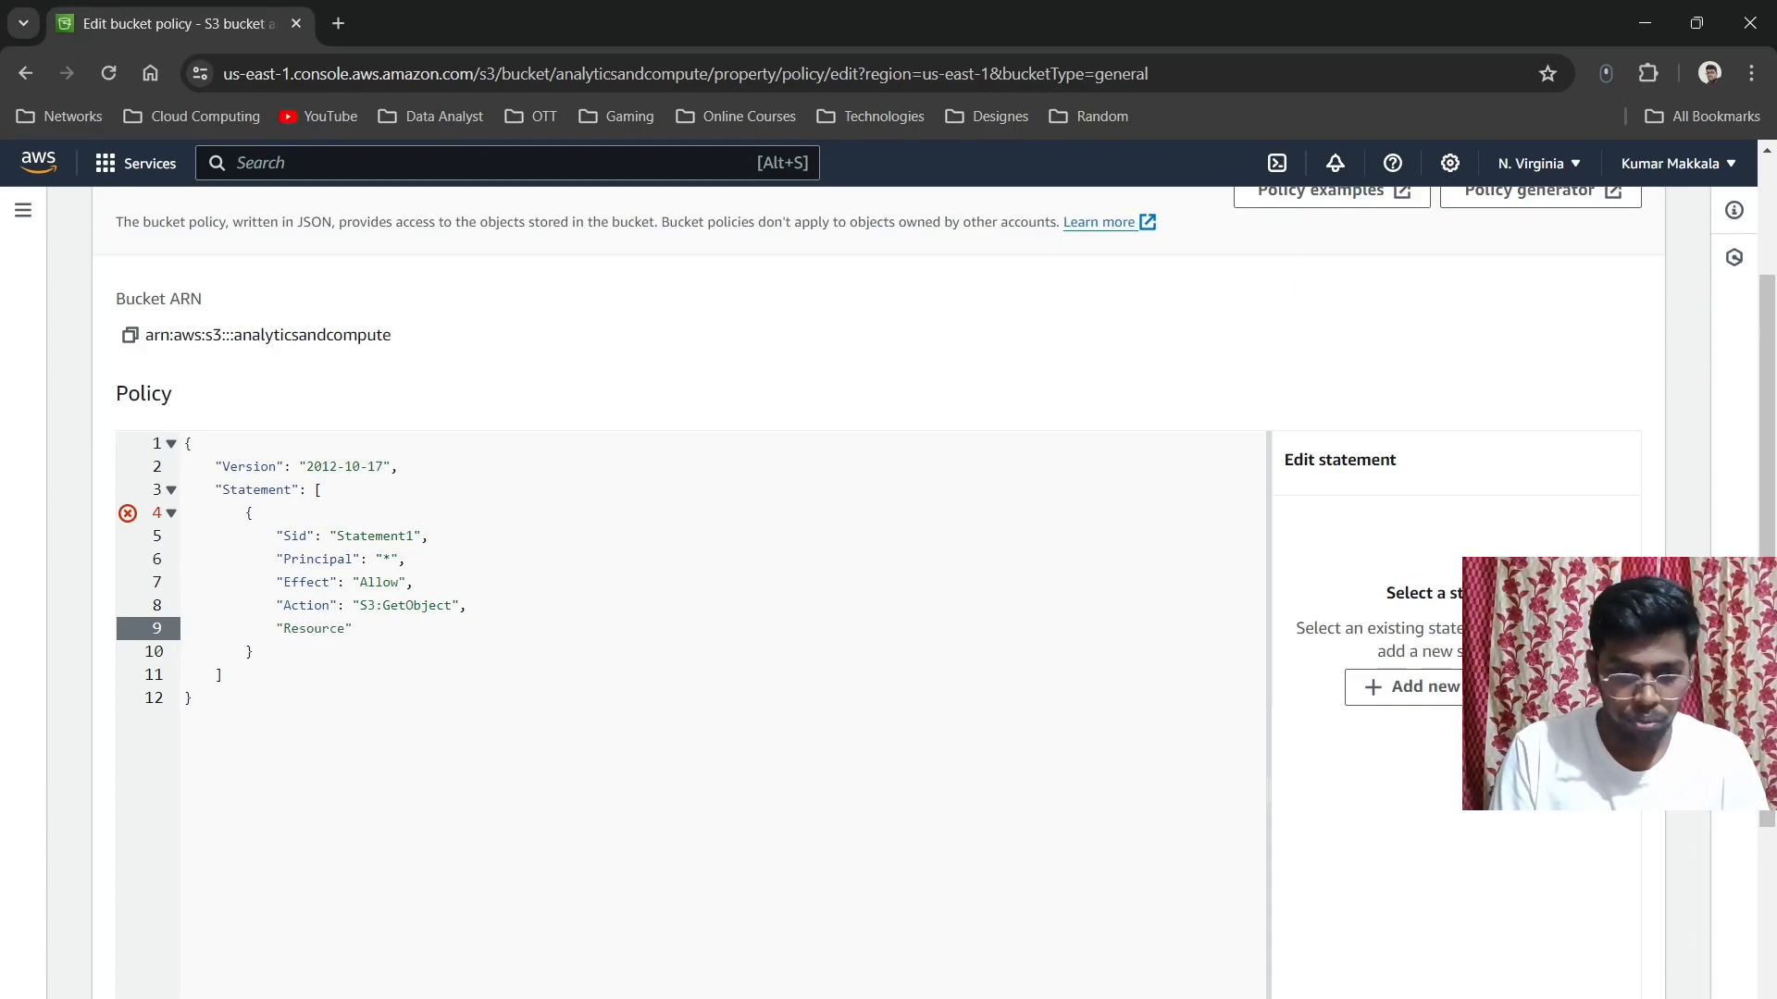
{"action": "type", "text": "\": \""}
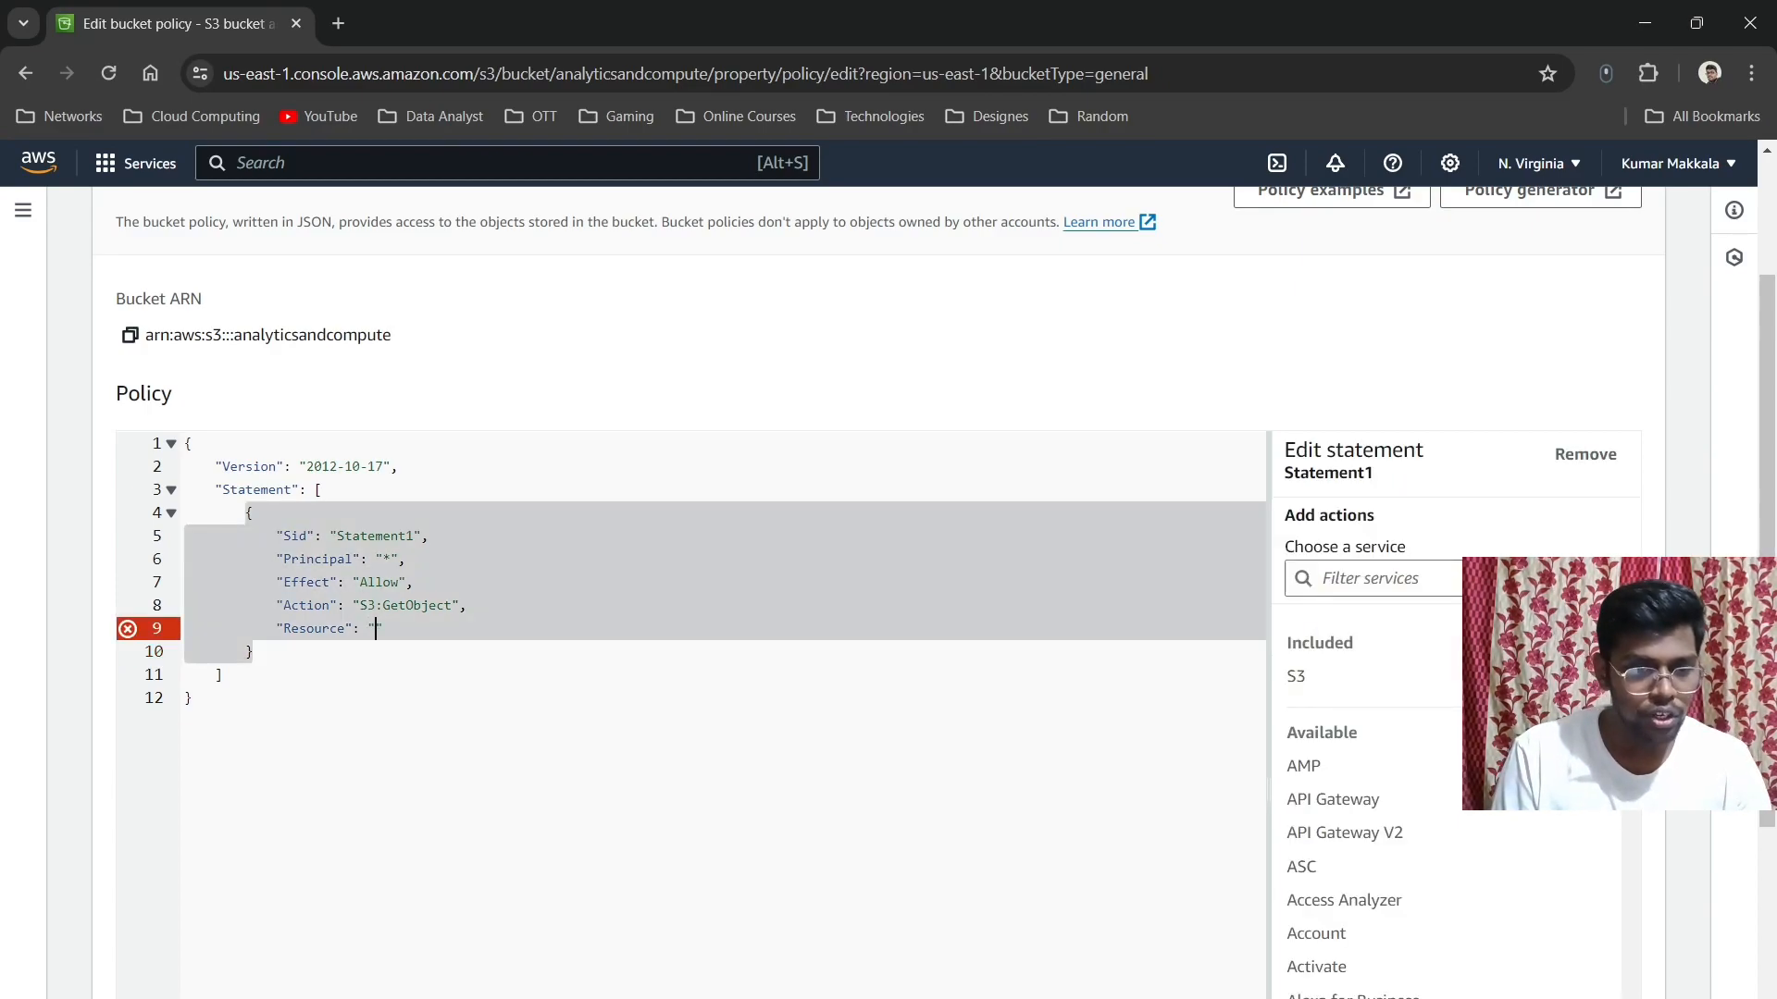
{"action": "left_click", "coordinate": [130, 335]}
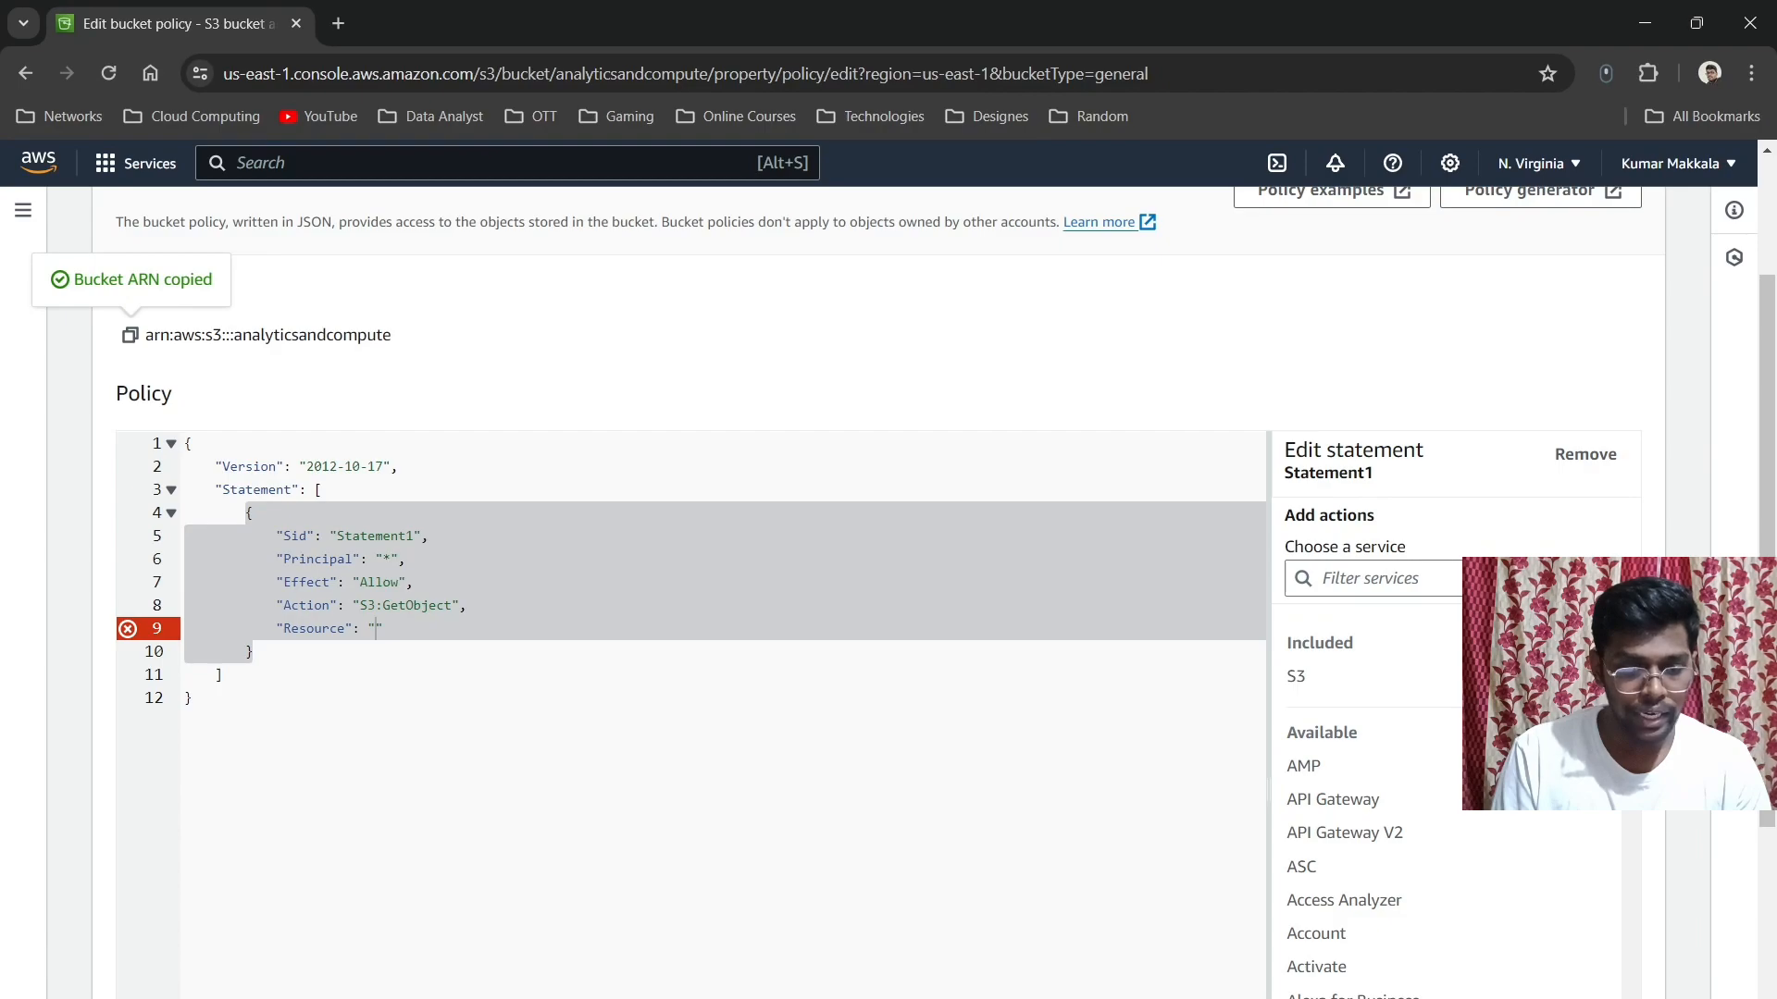
{"action": "key", "text": "ctrl+v"}
{"action": "type", "text": "/*"}
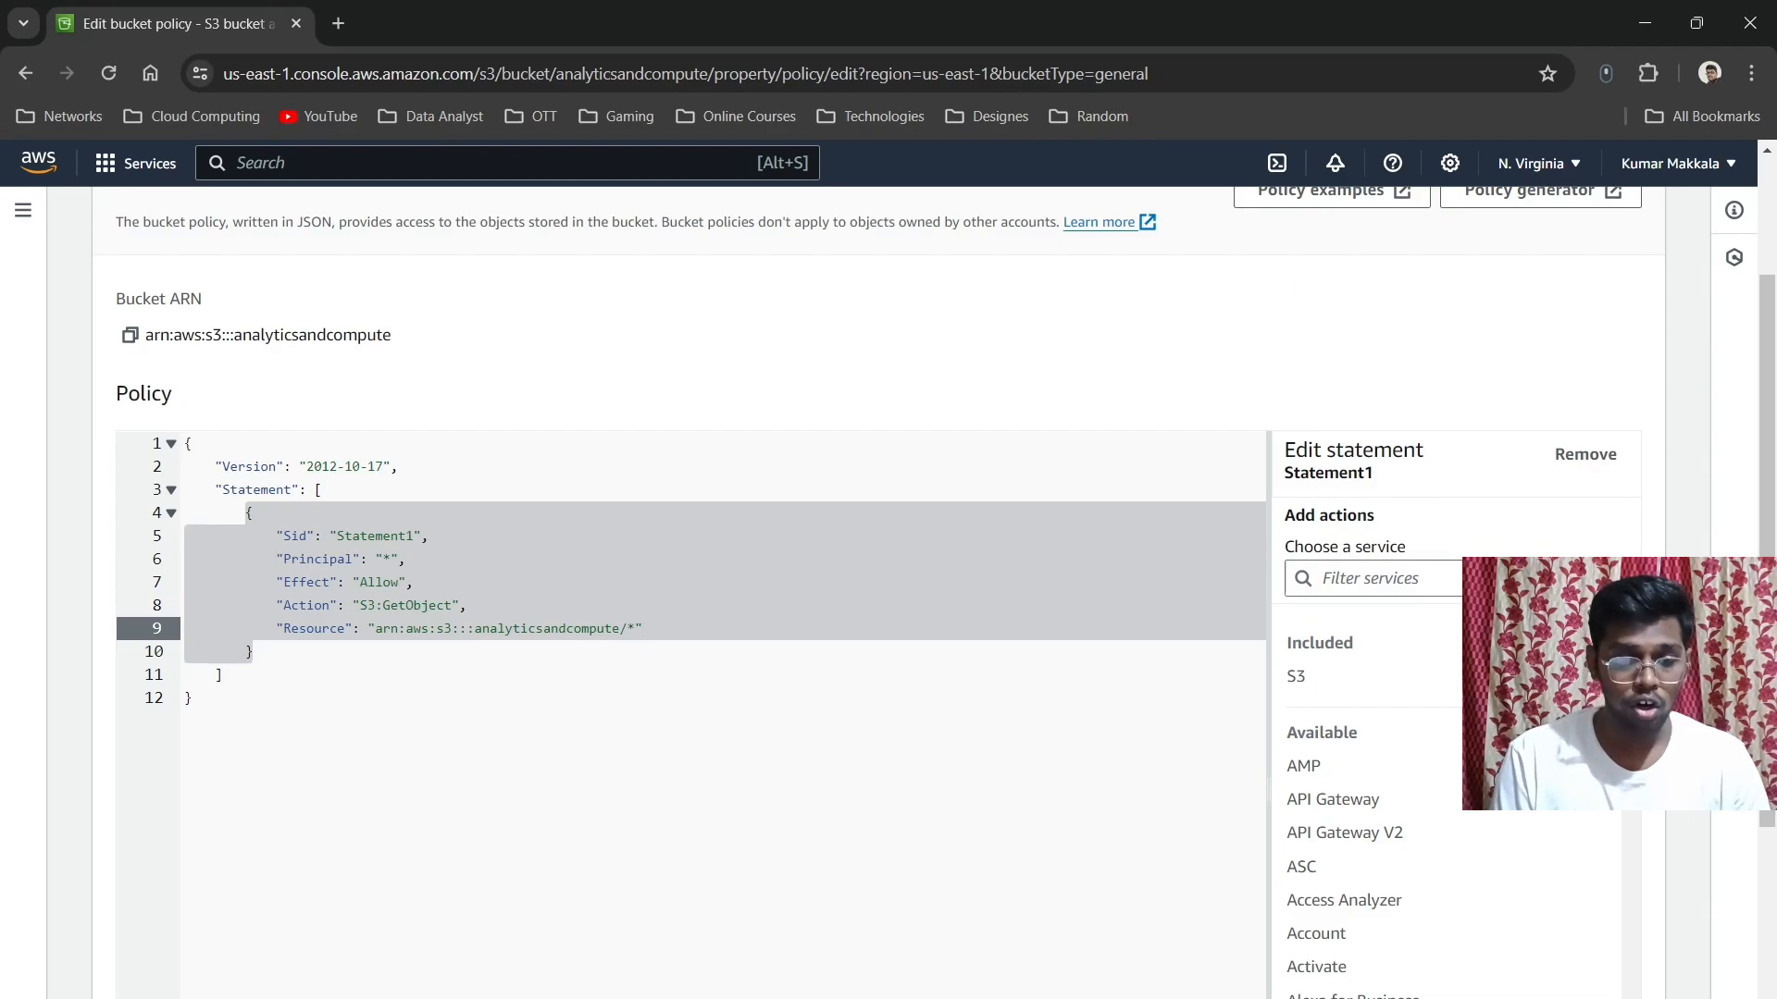
{"action": "left_click", "coordinate": [384, 559]}
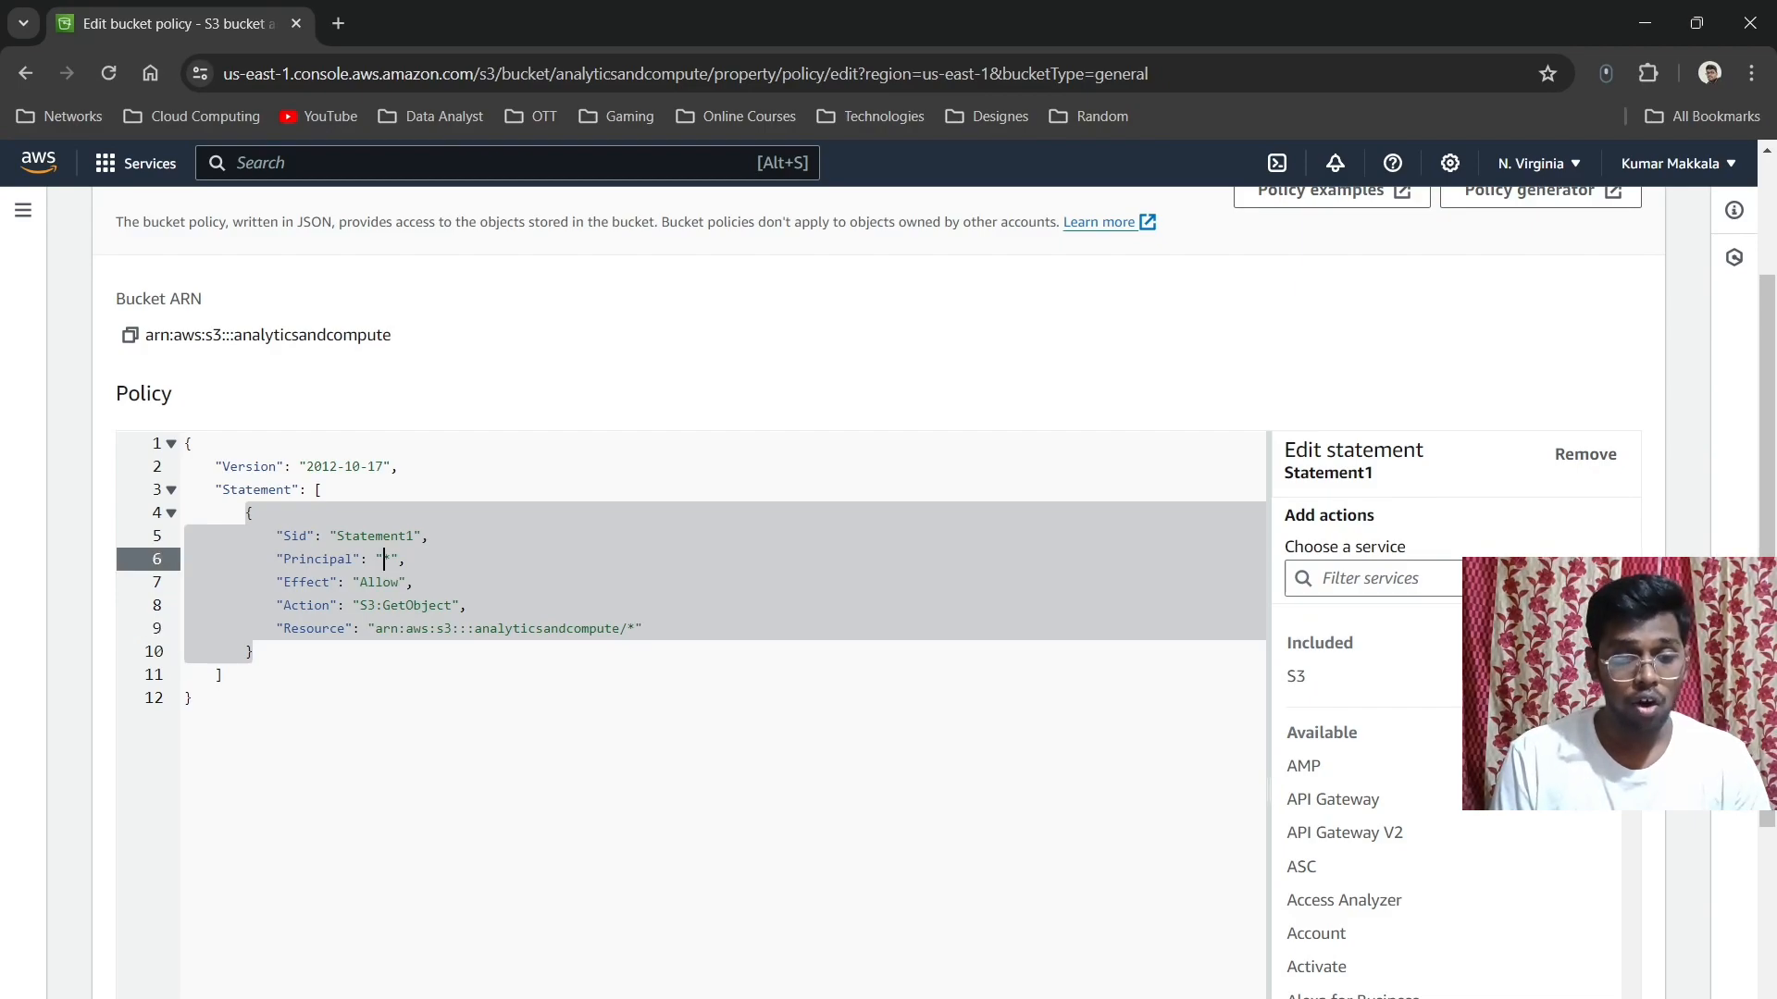
{"action": "left_click", "coordinate": [392, 582]}
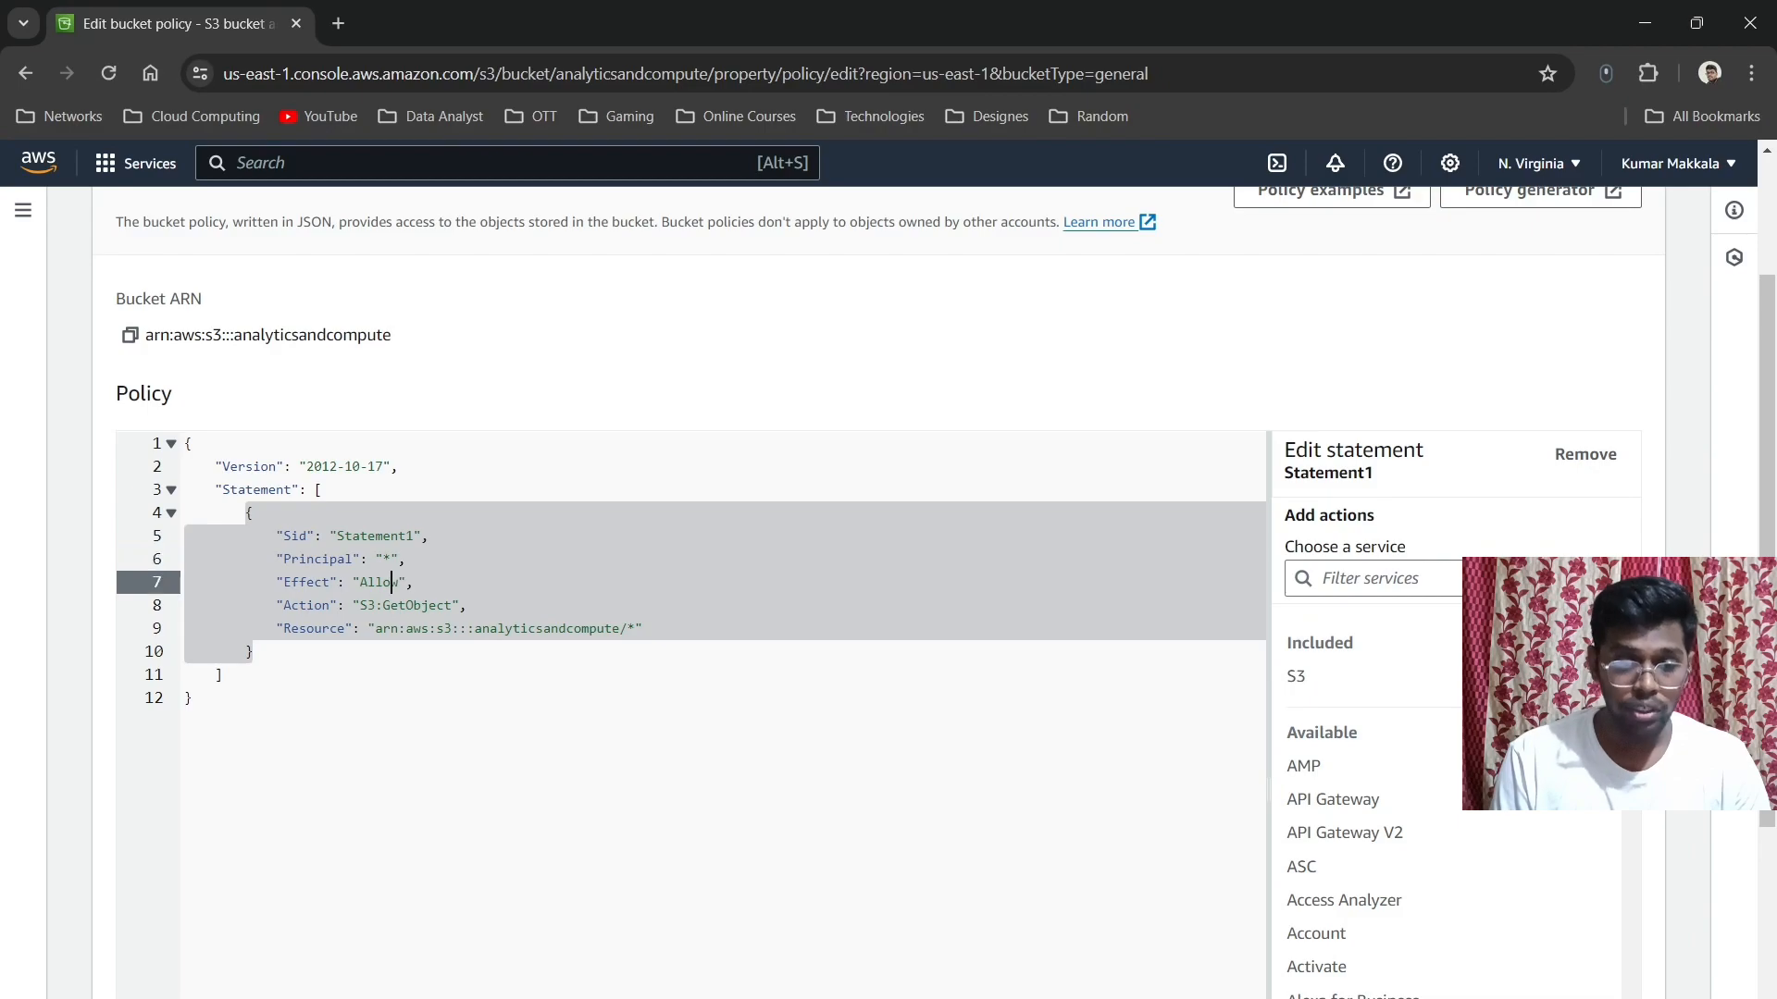
{"action": "left_click", "coordinate": [422, 605]}
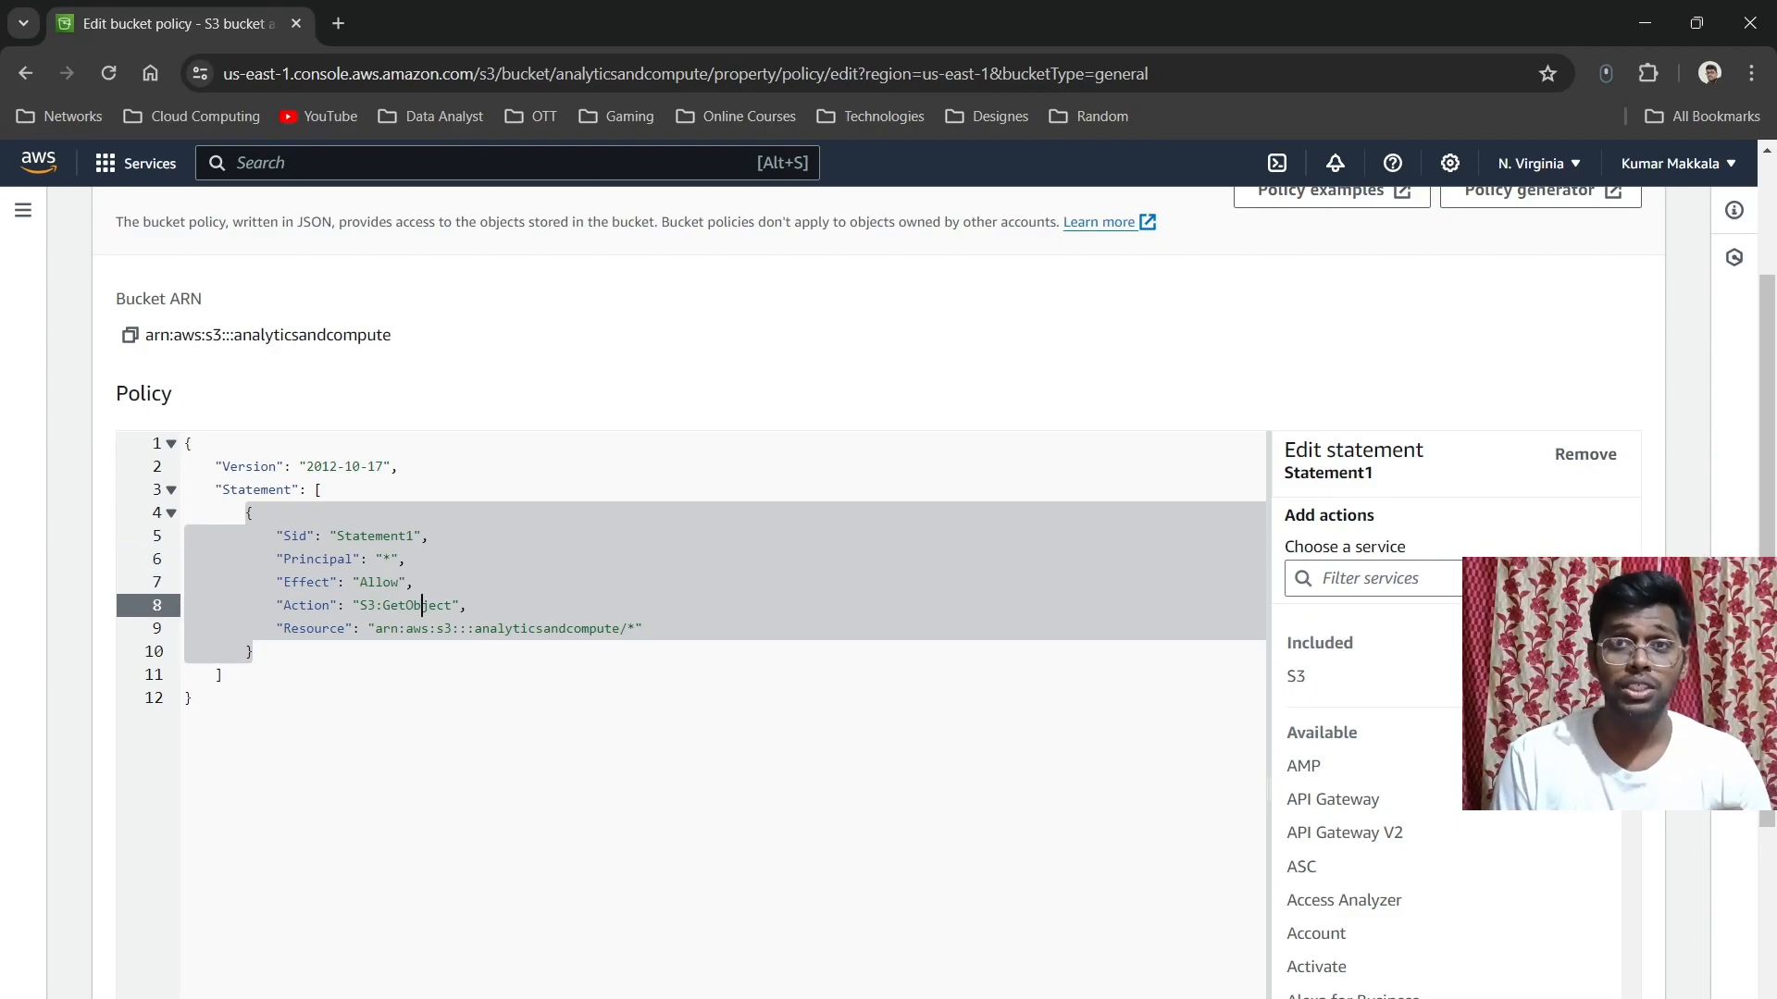
Step: Save the edited bucket policy of analyticsandcompute and return to the bucket's object list
{"action": "scroll", "coordinate": [690, 592], "scroll_direction": "down", "scroll_amount": 3}
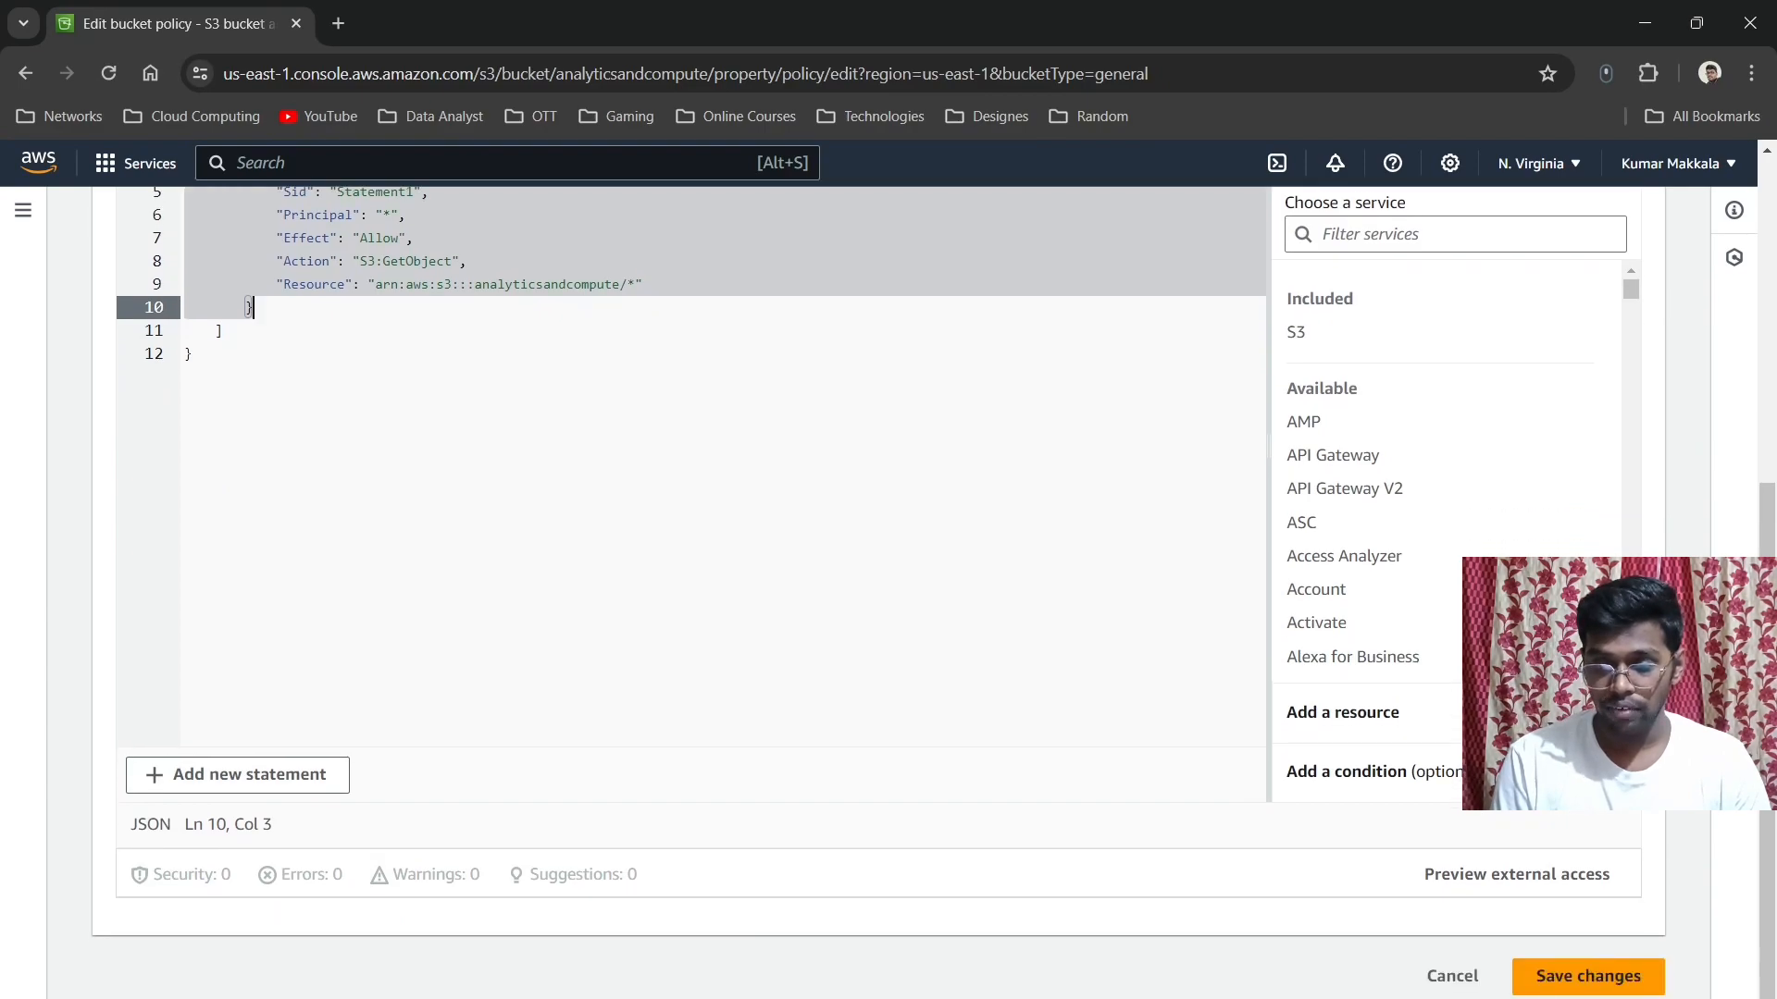
{"action": "left_click", "coordinate": [1588, 977]}
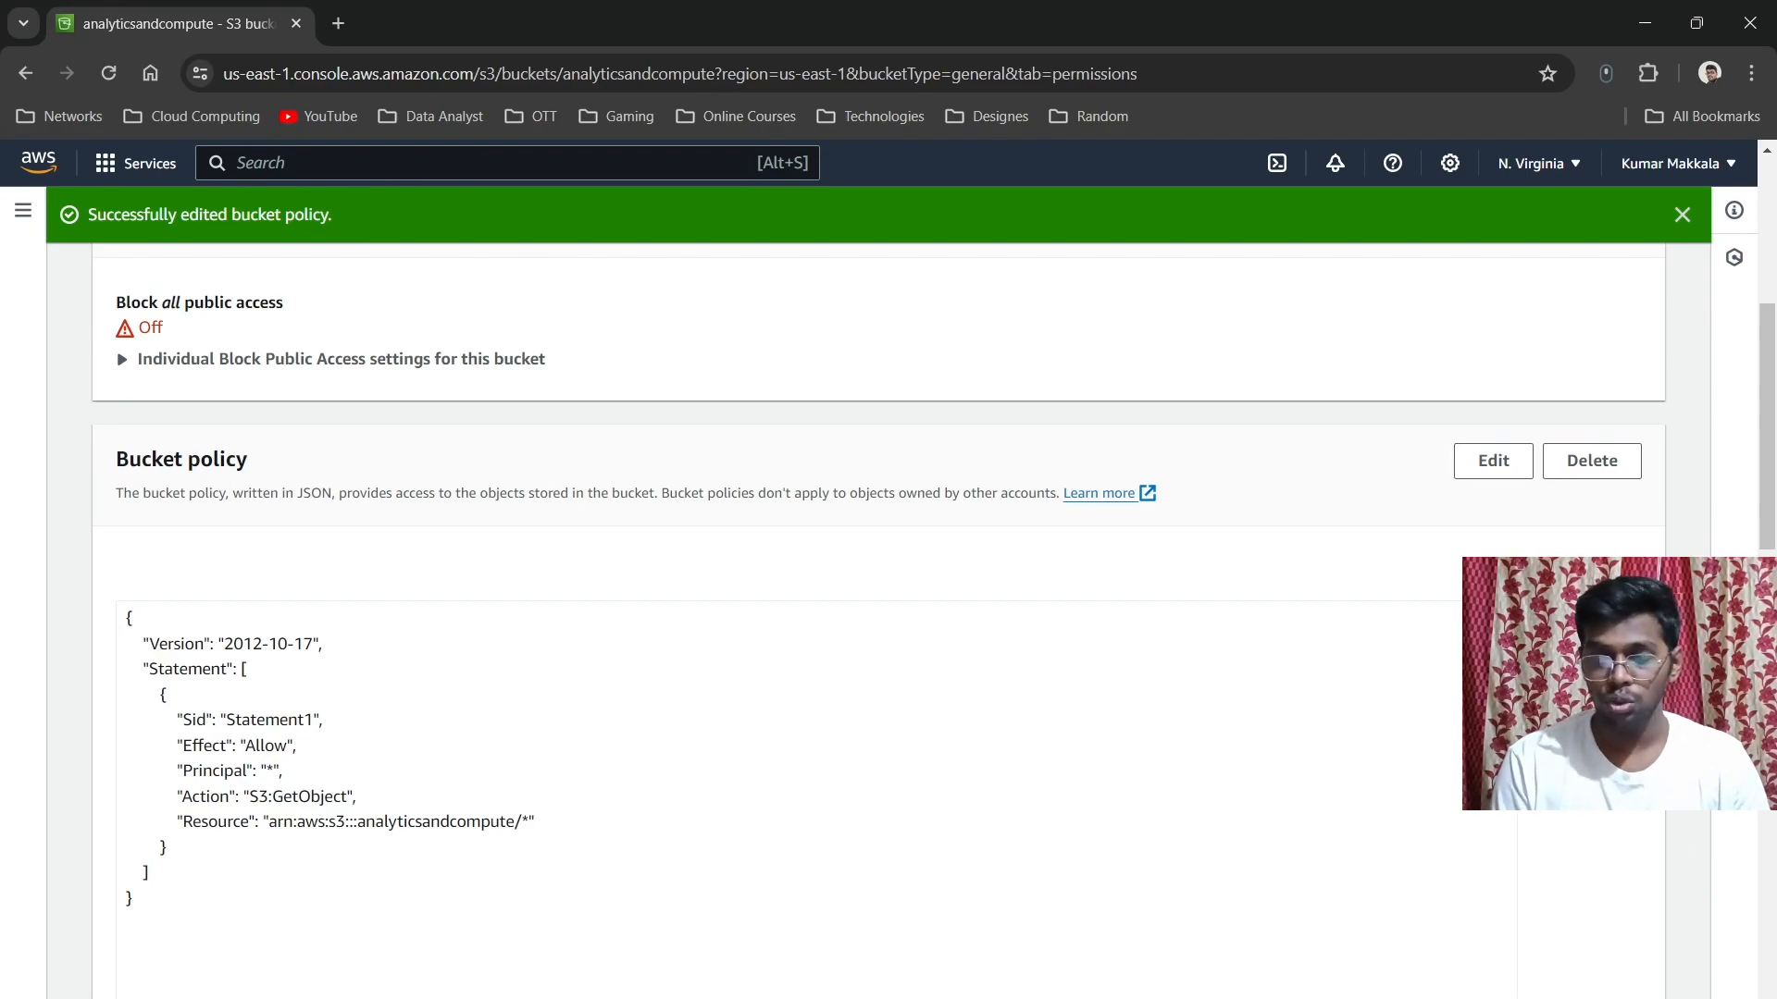
{"action": "scroll", "coordinate": [833, 555], "scroll_direction": "up", "scroll_amount": 5}
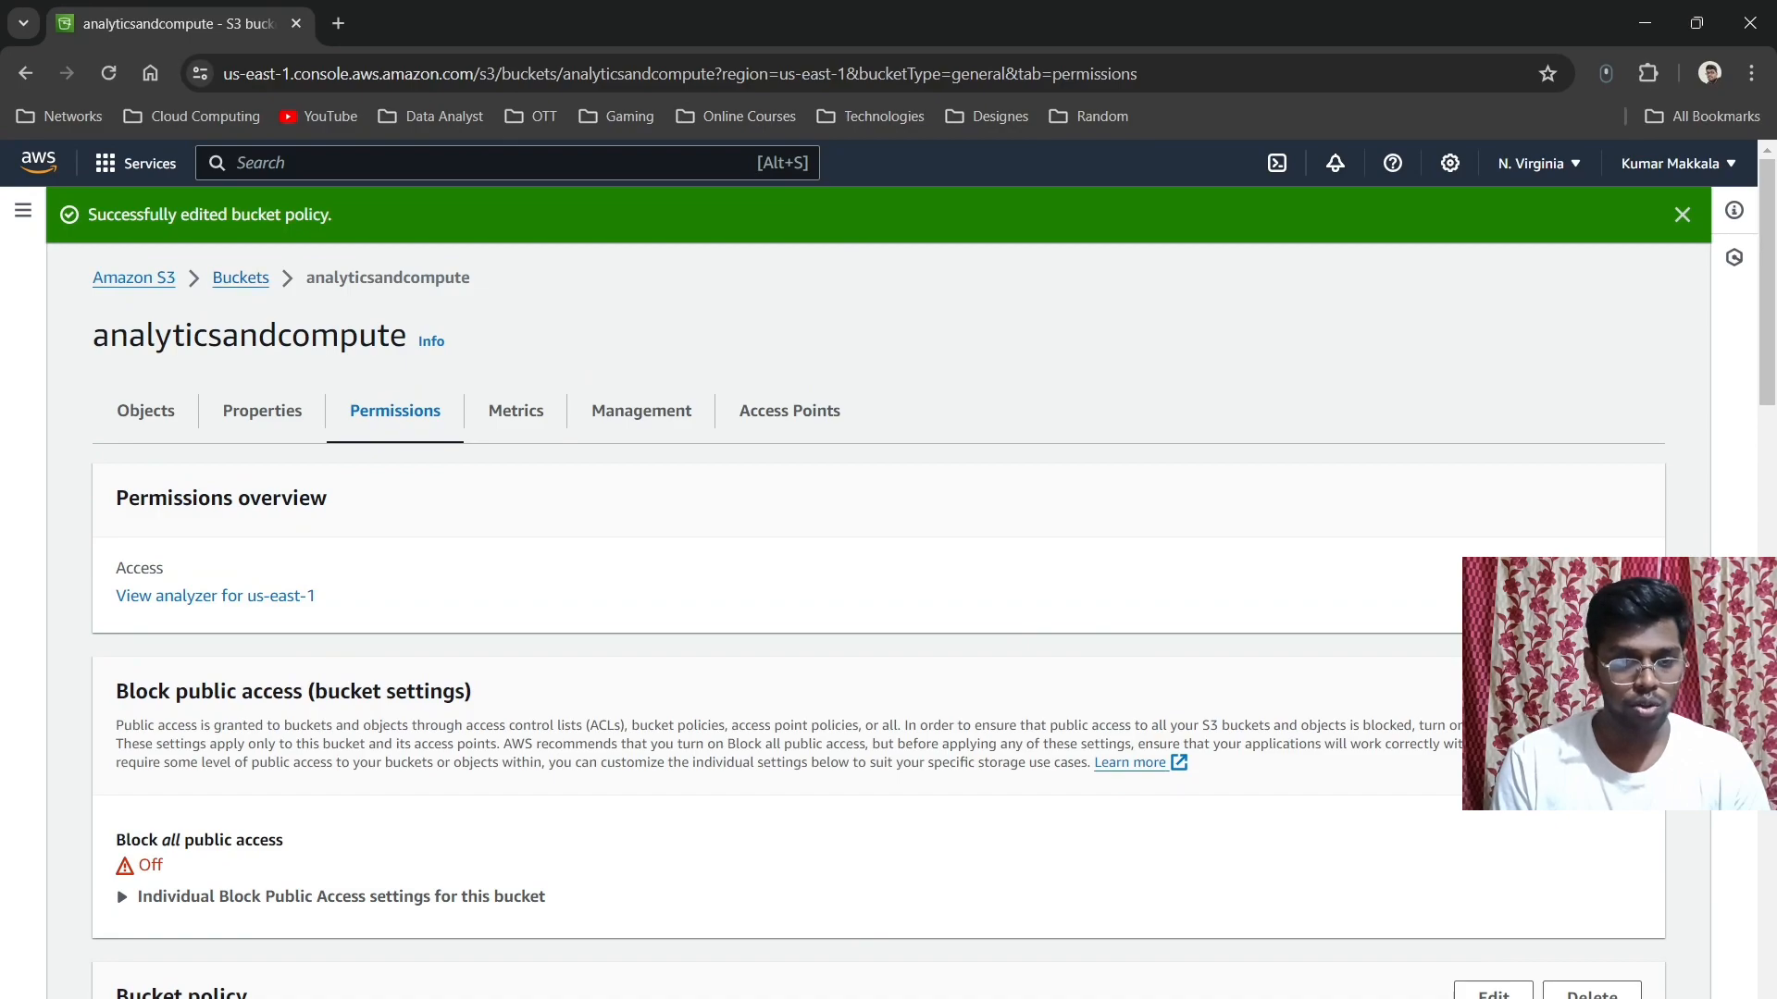
{"action": "left_click", "coordinate": [146, 410]}
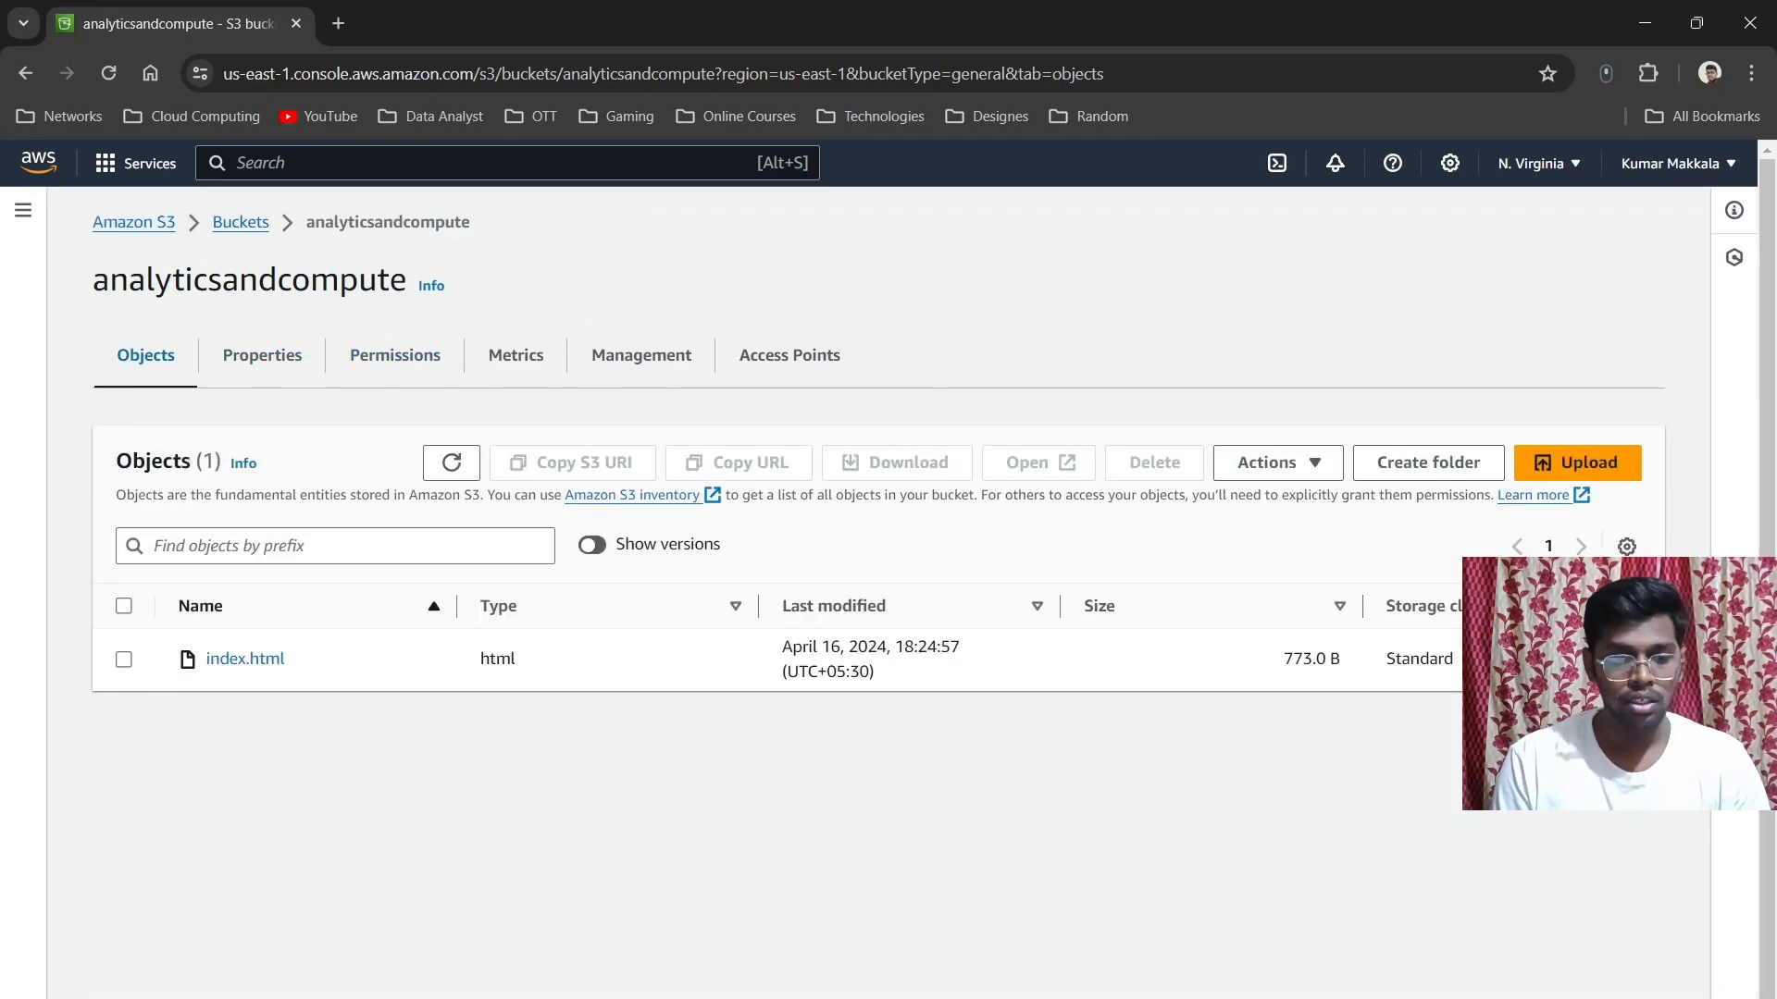
Step: Open the details of index.html in a new browser tab and follow its Object URL to test public access
{"action": "right_click", "coordinate": [231, 659]}
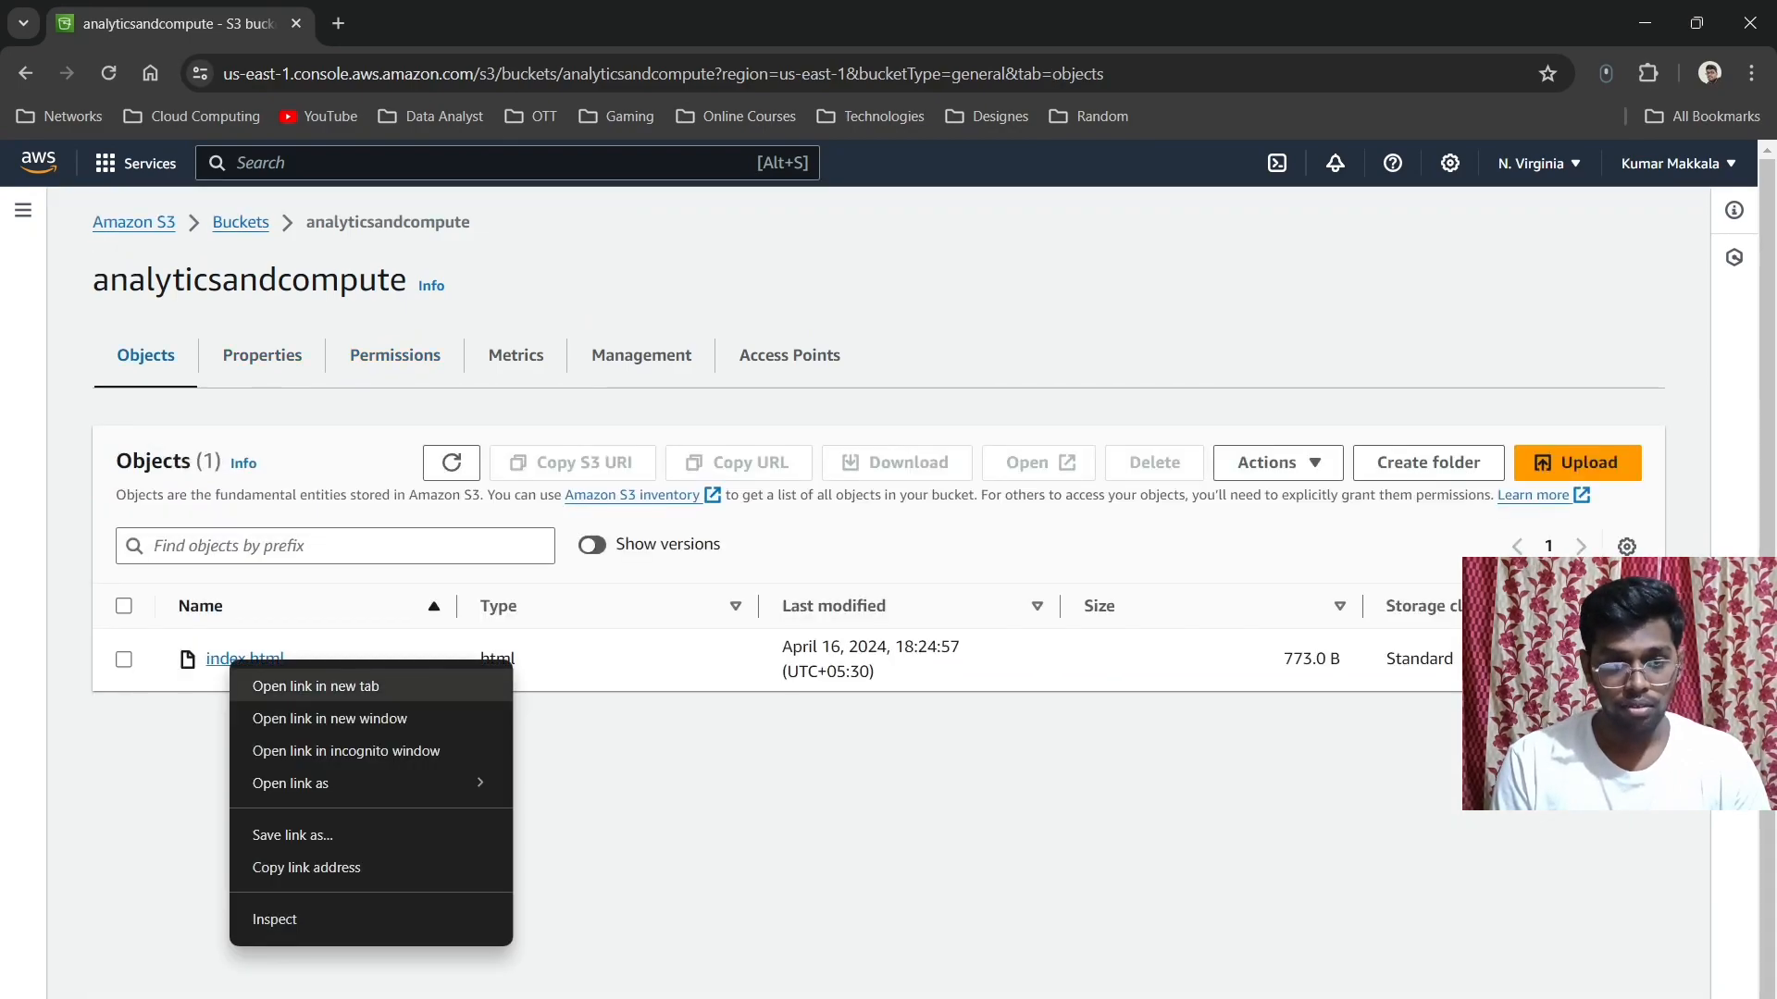
{"action": "left_click", "coordinate": [314, 685]}
{"action": "left_click", "coordinate": [454, 23]}
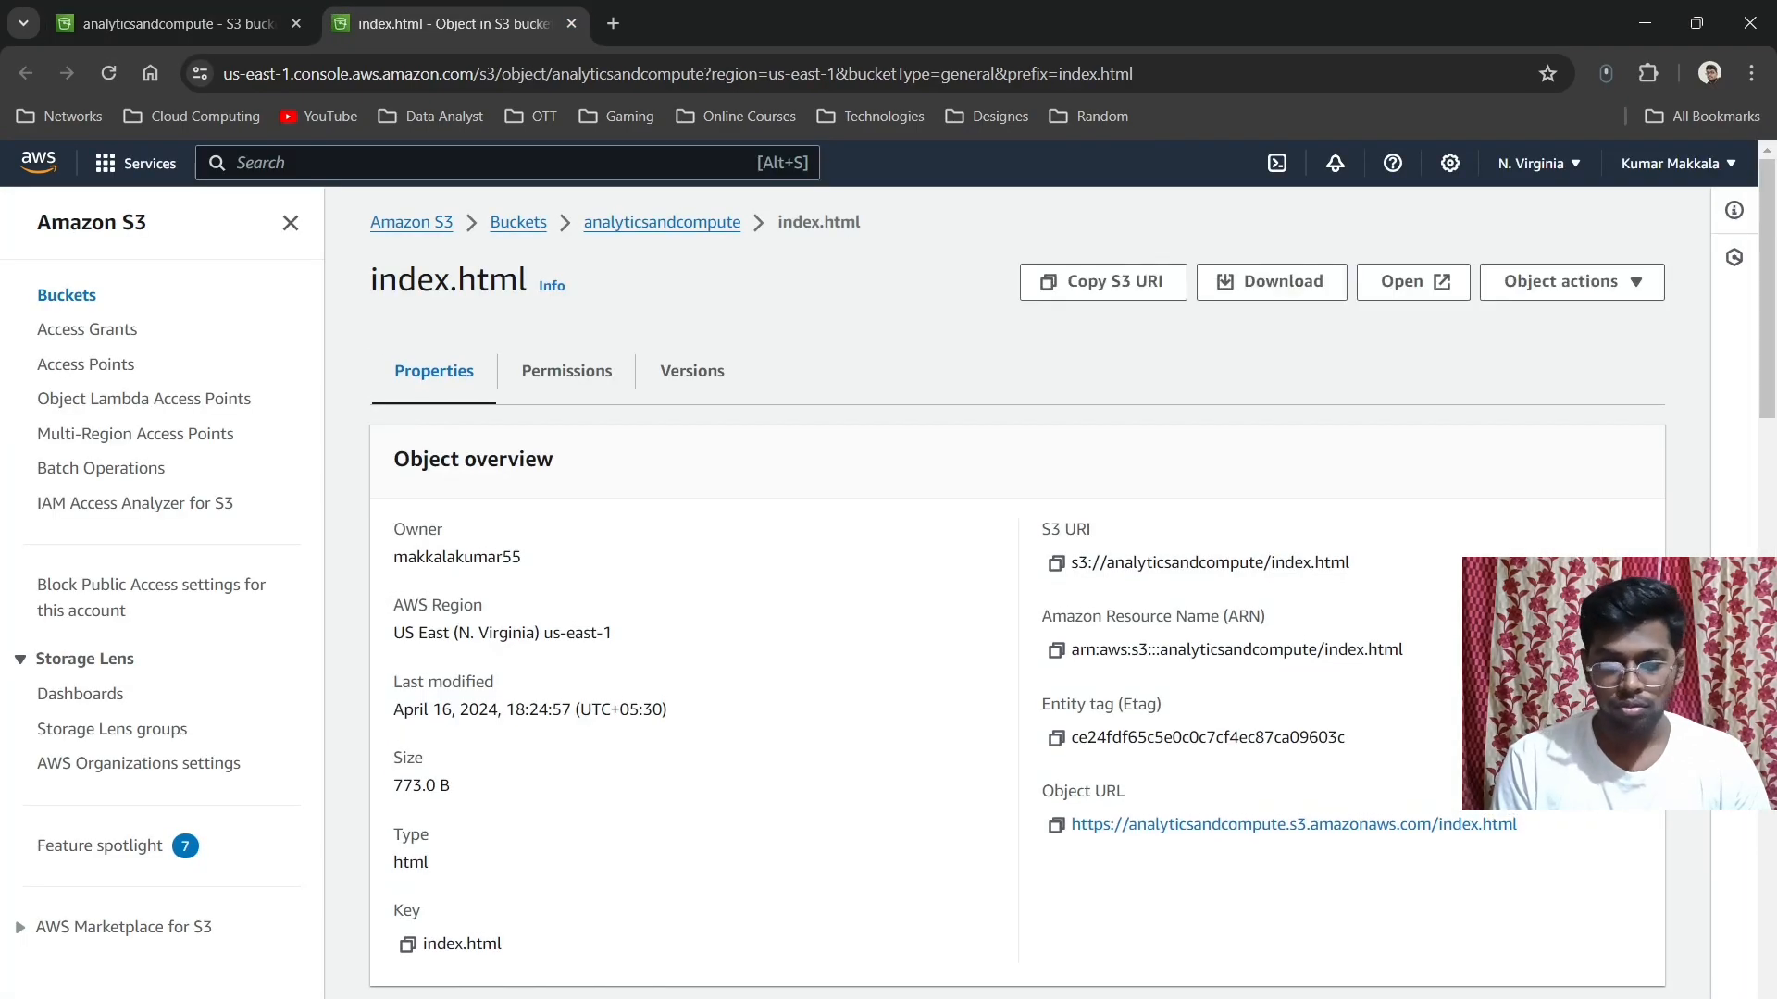
{"action": "left_click", "coordinate": [1293, 825]}
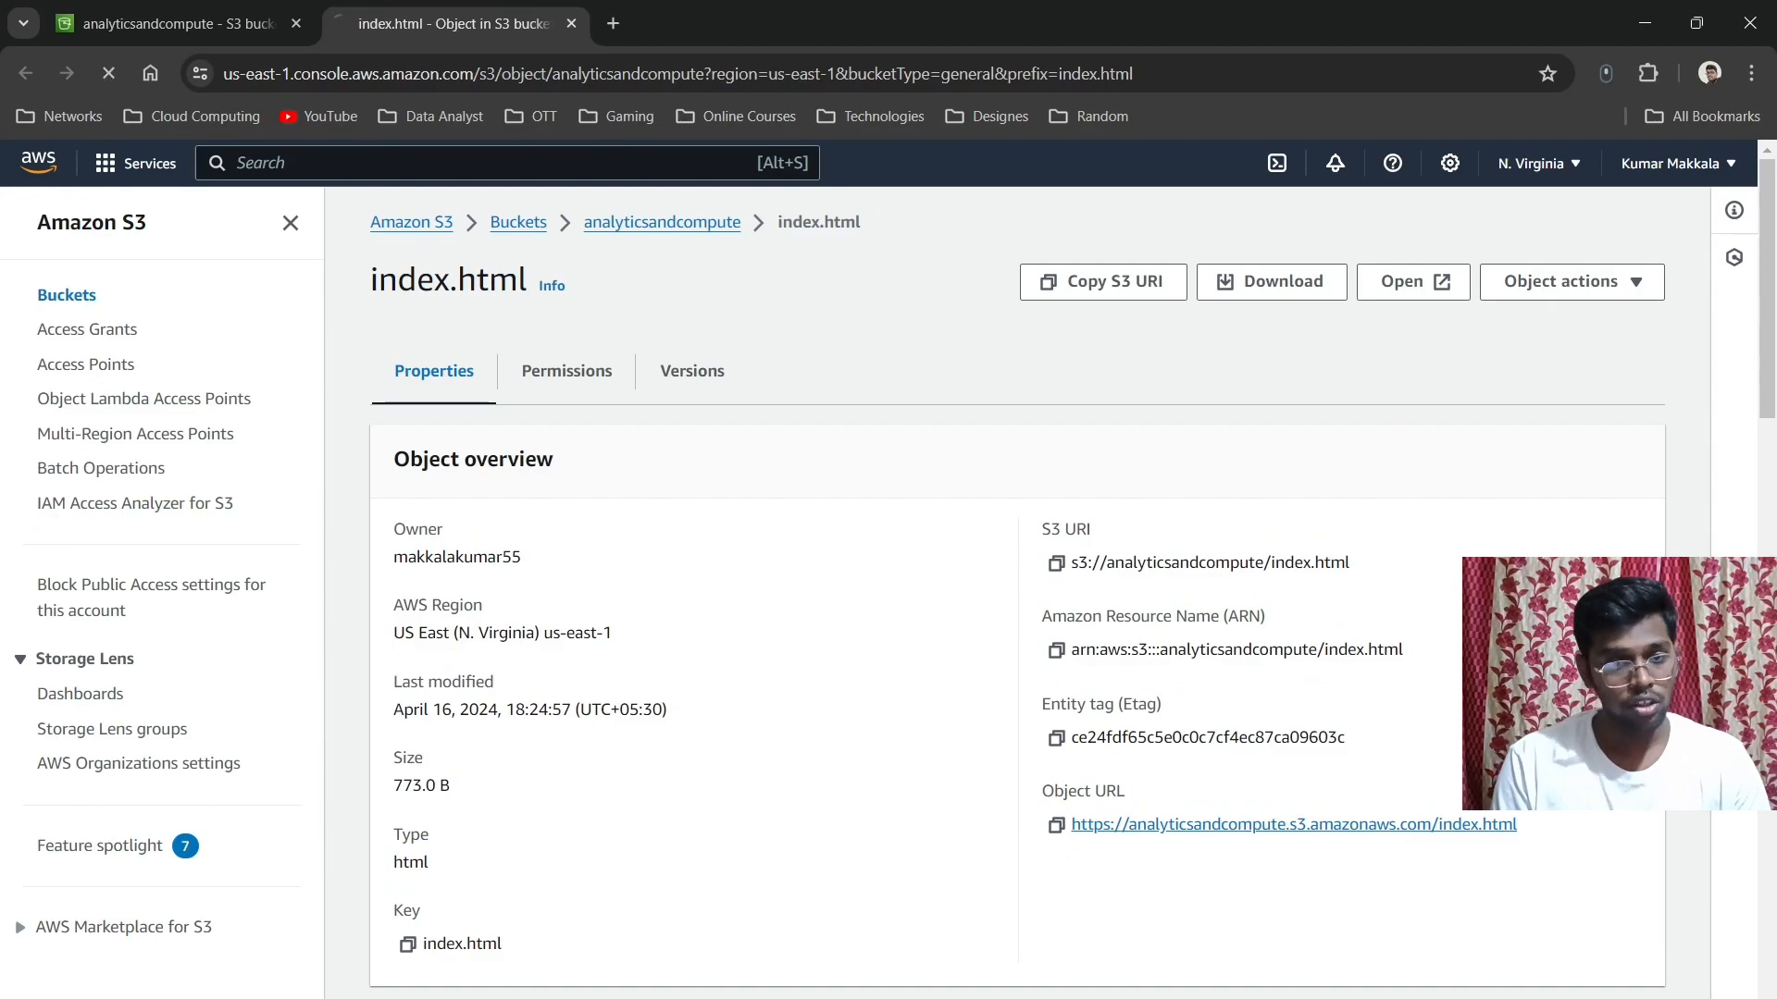